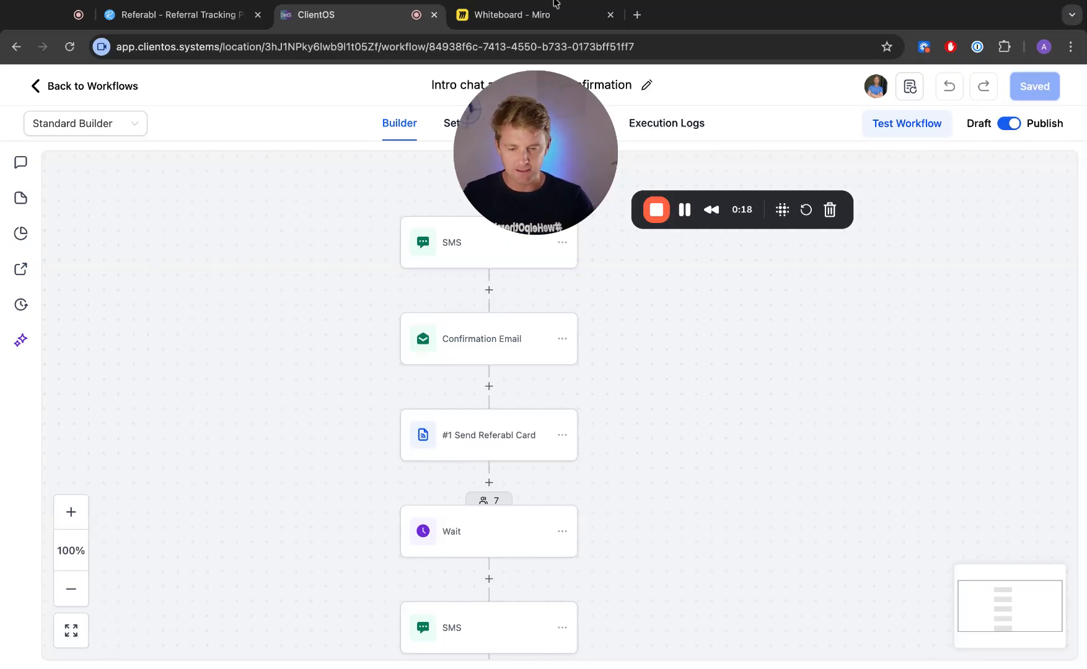
- Switch to Referabl and open the Add Referrer form, starting at the referrer's name
left_click(160, 19)
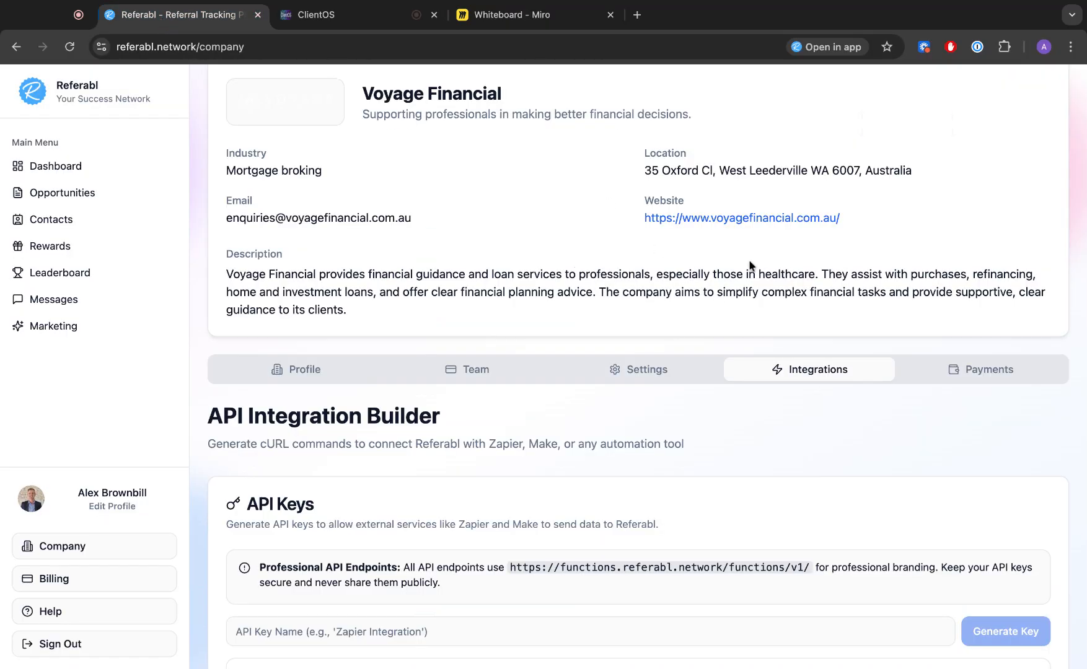
scroll(750, 261, "up", 3)
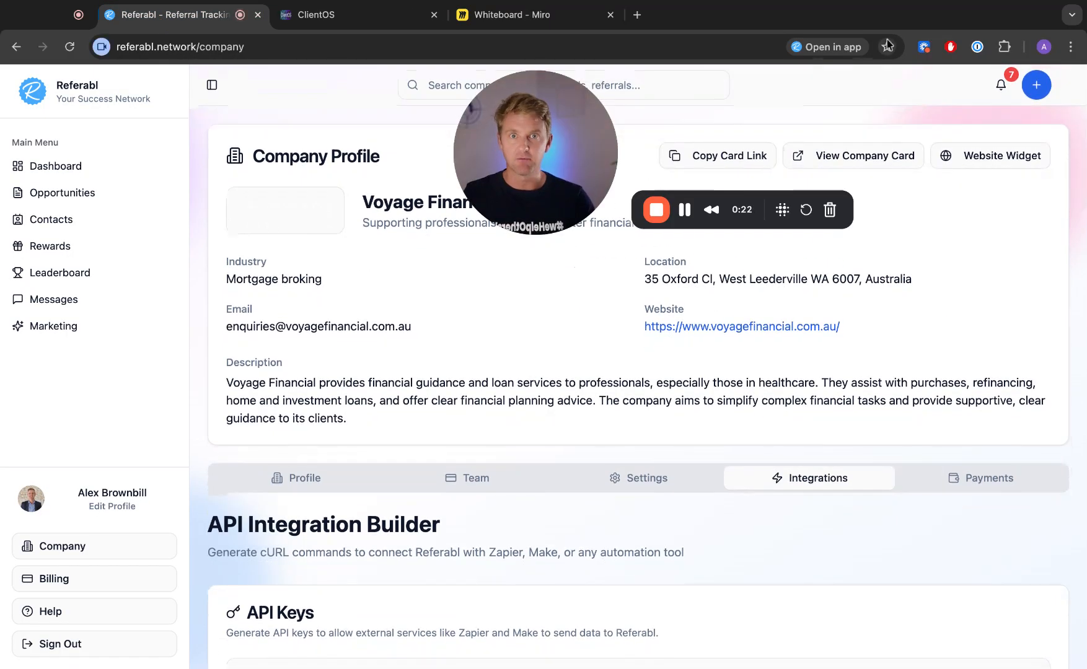
left_click(1036, 87)
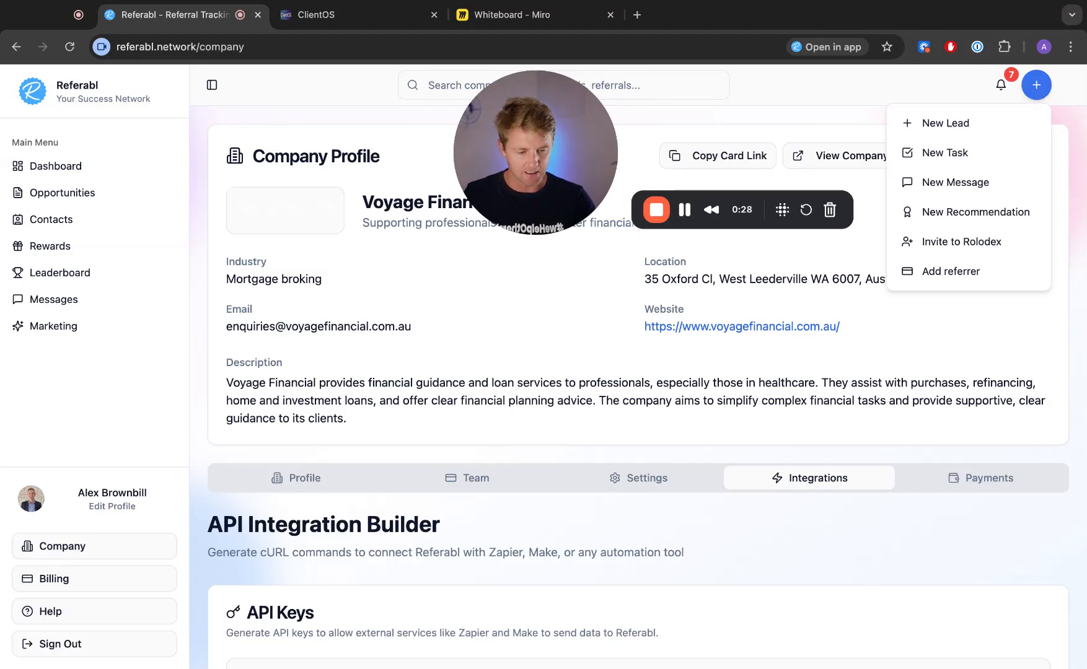
left_click(960, 284)
left_click(886, 222)
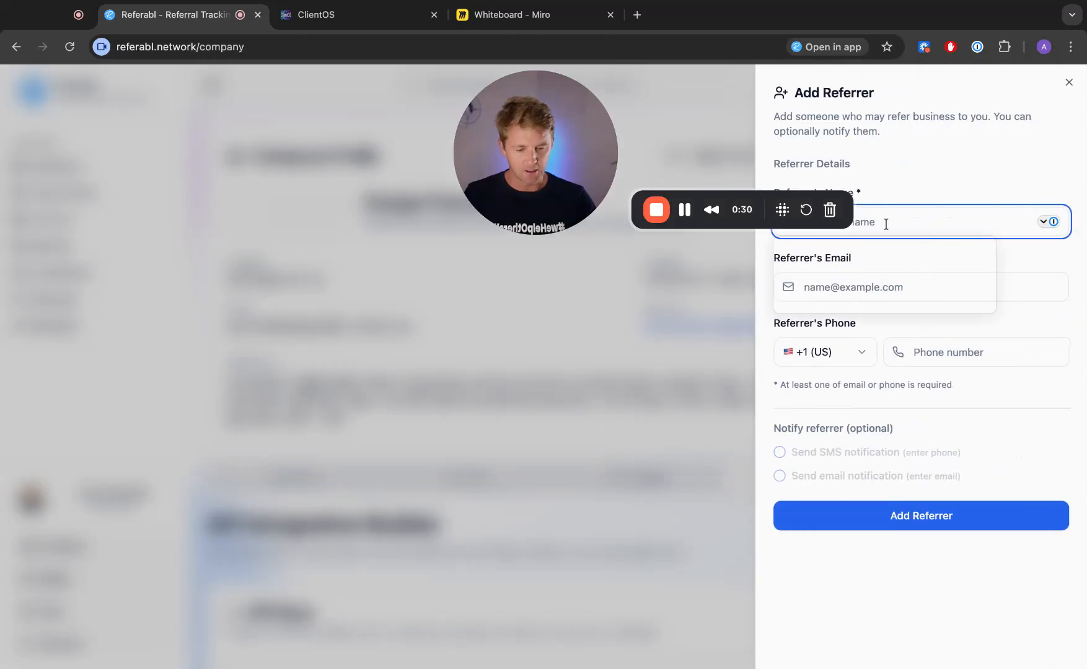
- Enter the placeholder text "wefw" as the referrer's phone and enable the SMS notification
left_click(1009, 354)
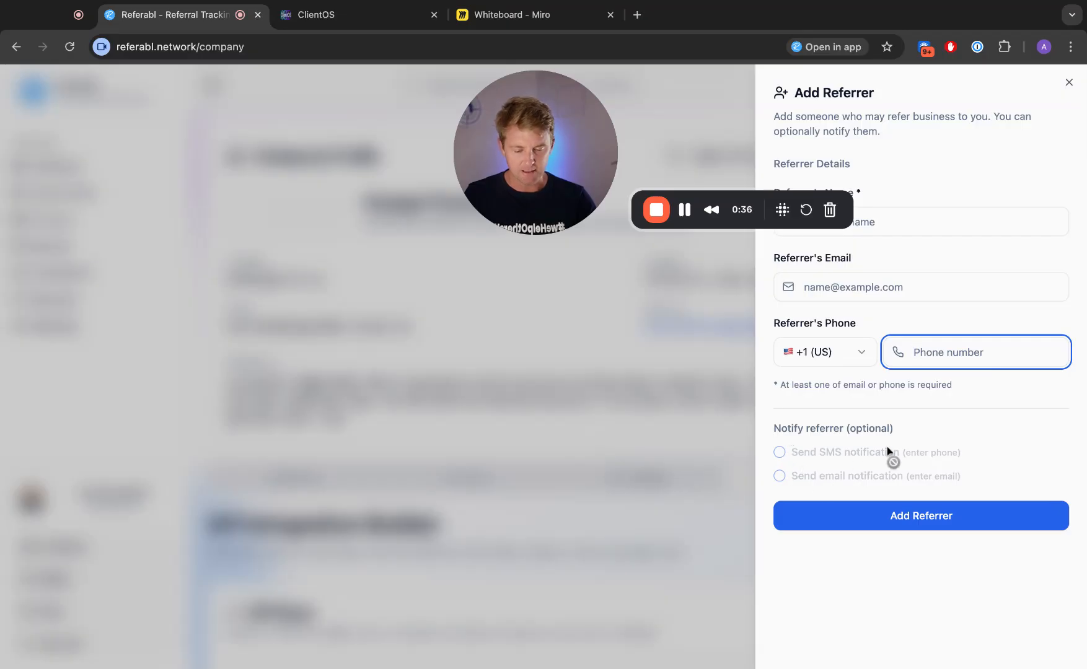
left_click(870, 298)
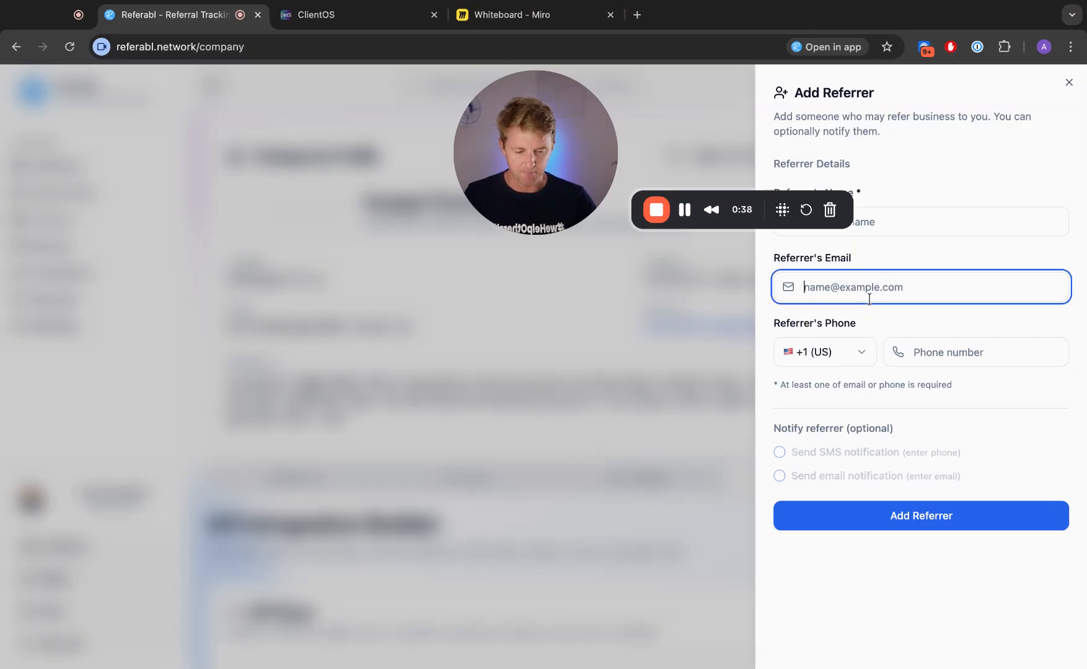
left_click(916, 347)
type("wefw")
left_click(779, 452)
scroll(840, 417, "down", 3)
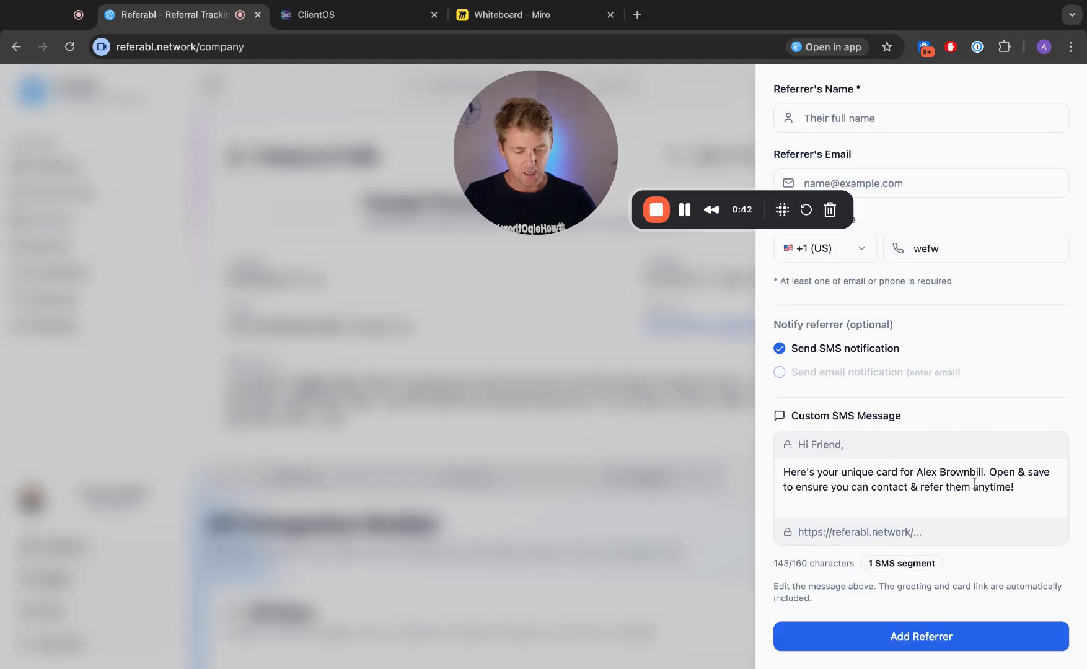
- Highlight the editable part of the custom SMS message to examine it, and close the Add Referrer form without saving
left_click(1006, 488)
key("alt+shift+Left")
key("alt+shift+Left")
key("alt+shift+Left")
key("alt+shift+Left")
key("alt+shift+Left")
key("alt+shift+Left")
key("alt+shift+Left")
key("alt+shift+Left")
key("alt+shift+Left")
key("alt+shift+Left")
key("alt+shift+Left")
key("alt+shift+Left")
key("alt+shift+Left")
key("alt+shift+Left")
key("alt+shift+Left")
key("alt+shift+Left")
key("alt+shift+Left")
key("alt+shift+Left")
key("alt+shift+Left")
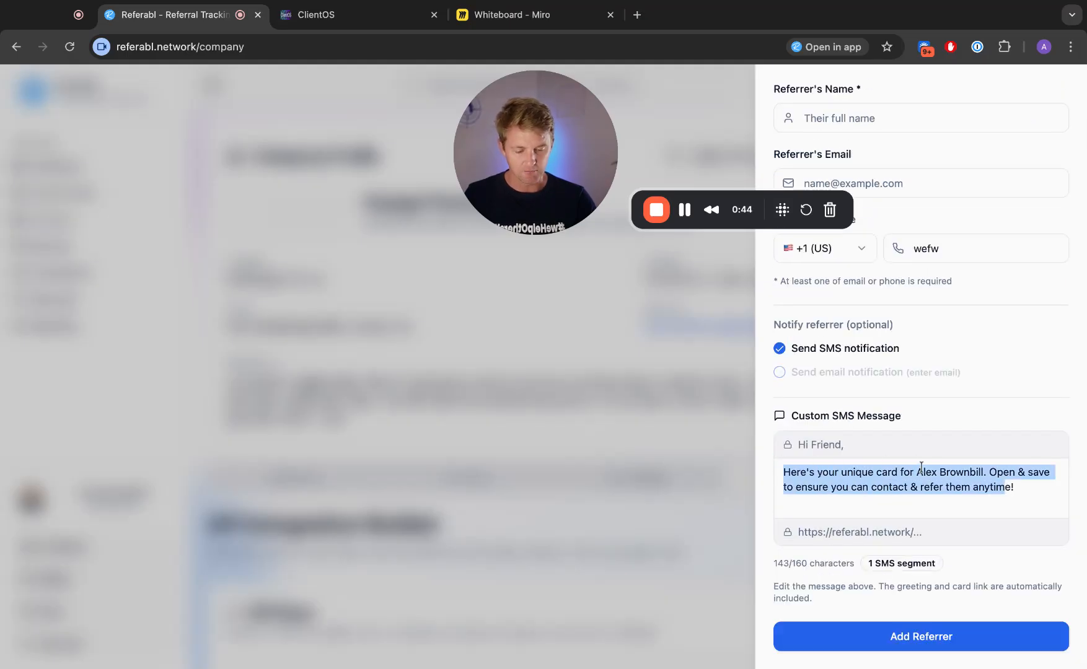
left_click(923, 473)
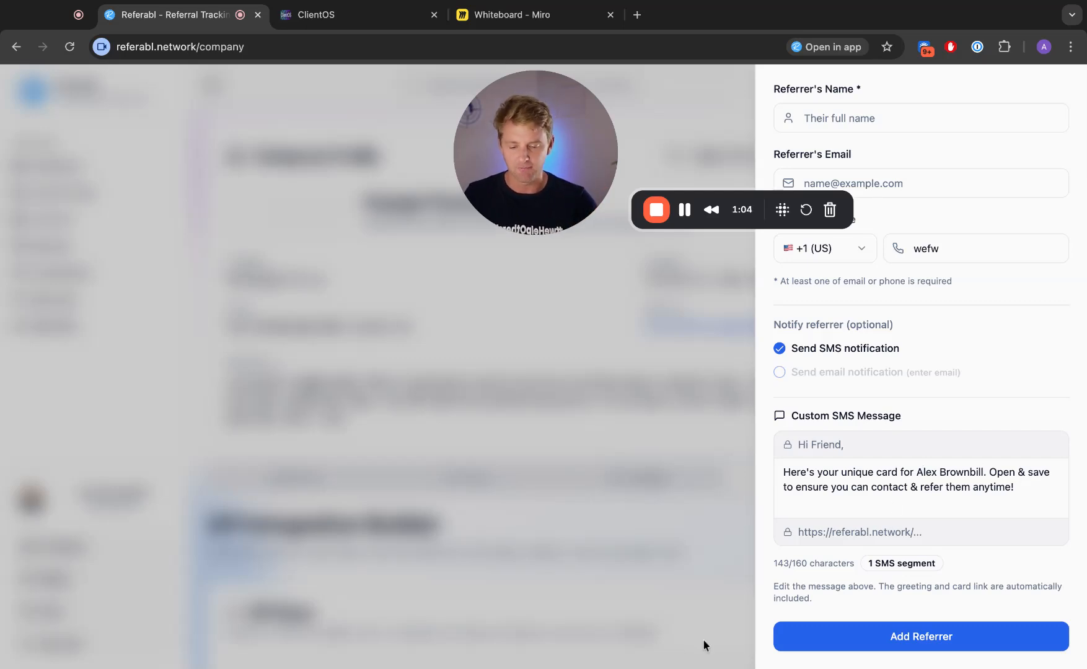
left_click(537, 482)
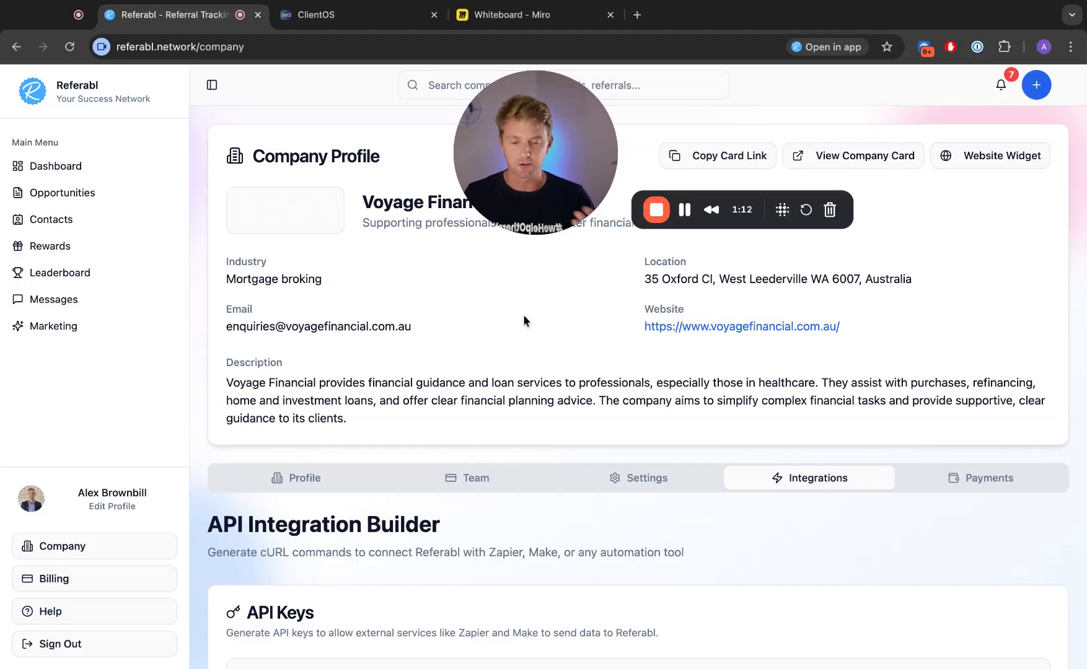
scroll(401, 396, "down", 2)
scroll(402, 395, "up", 2)
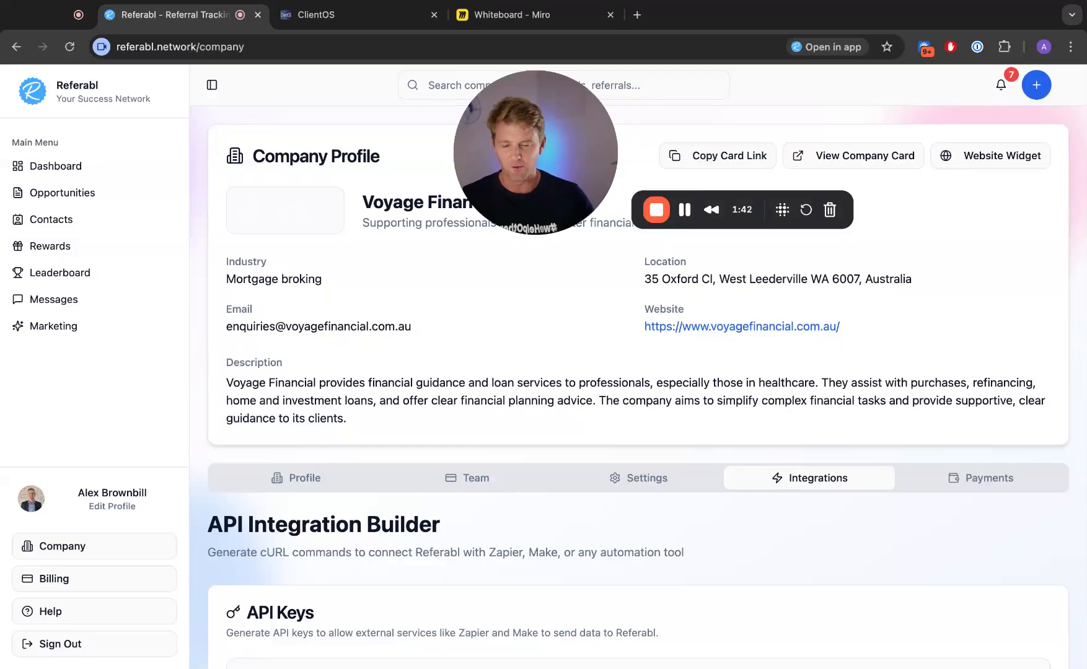
- Switch to the Miro whiteboard and examine the diagram of an event sending its variables to Referabl
left_click(507, 9)
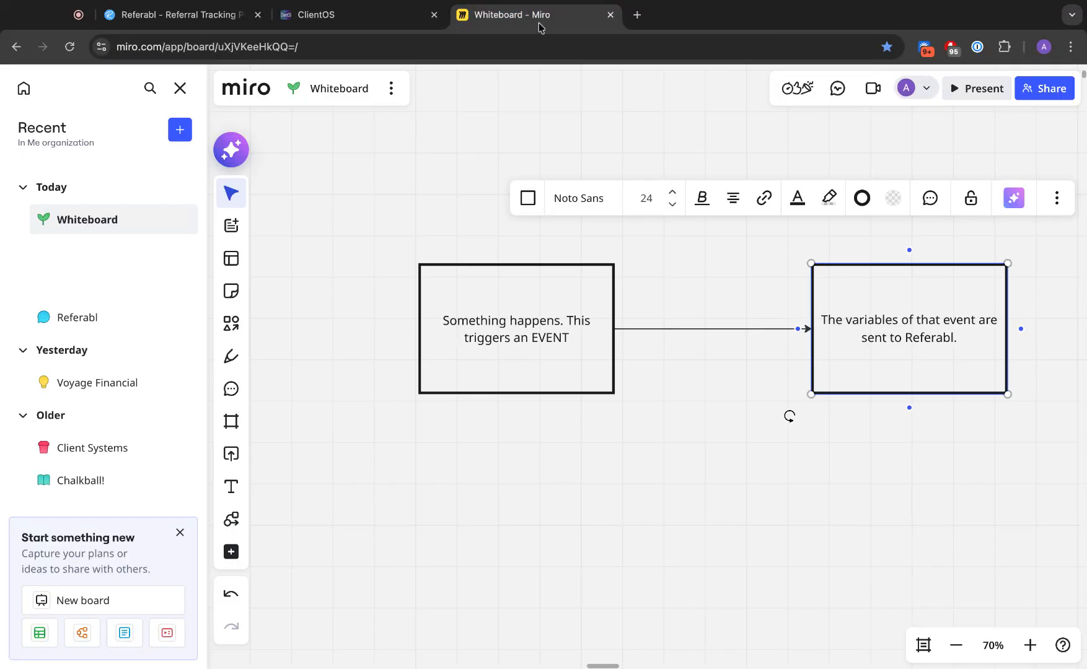
left_click(371, 274)
scroll(372, 275, "right", 2)
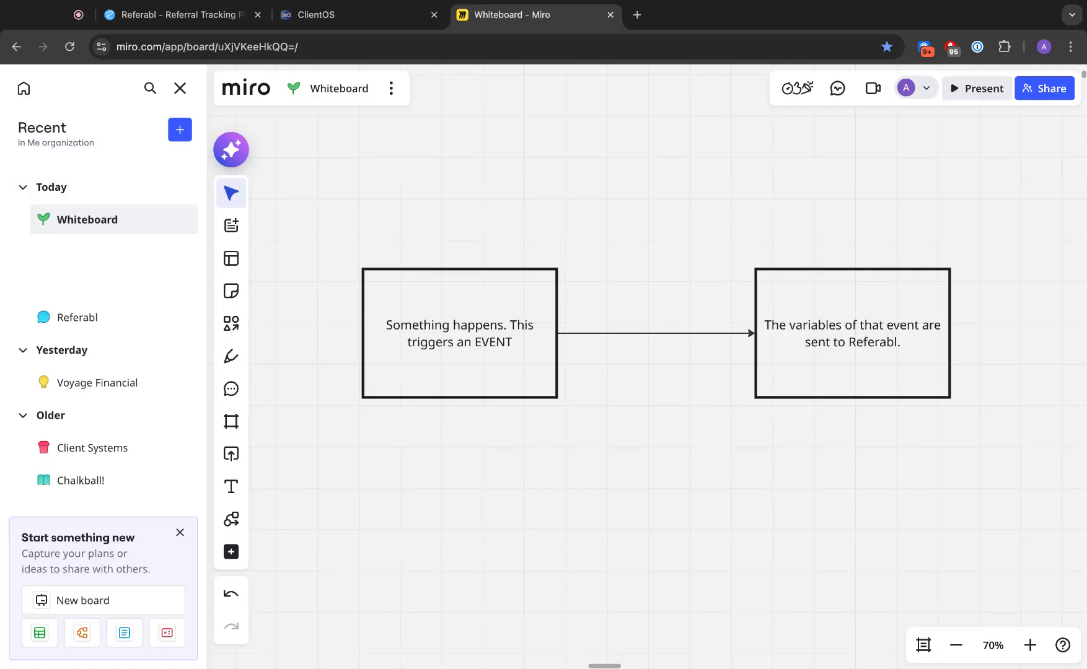
left_click(484, 313)
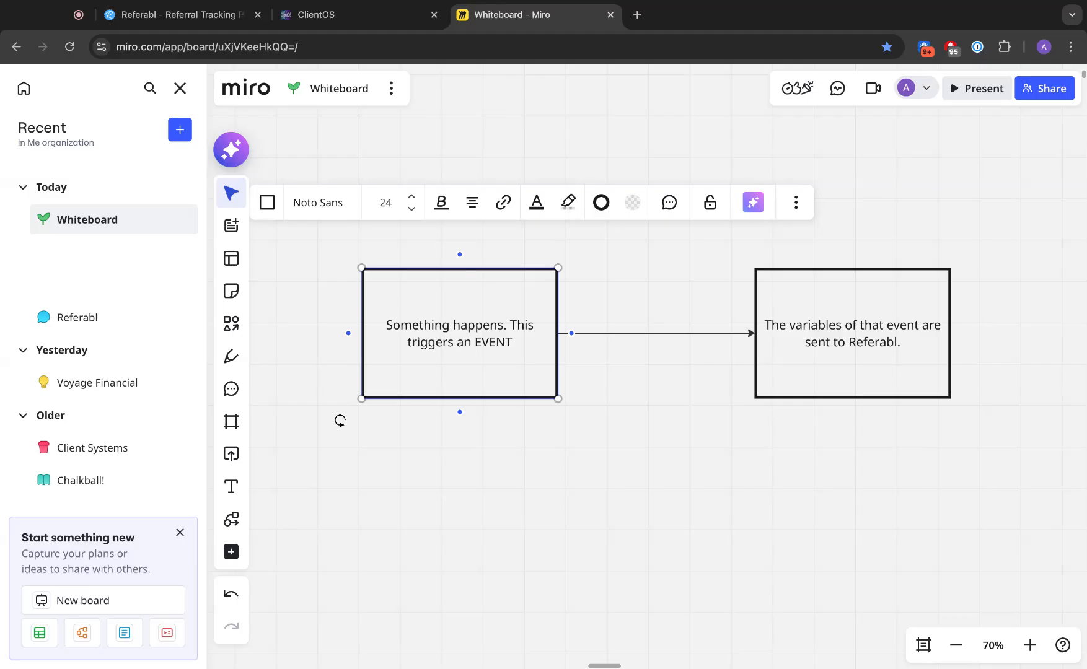
left_click(501, 158)
- Switch to ClientOS and reopen the Intro chat appointment confirmation workflow from the workflow list
left_click(173, 15)
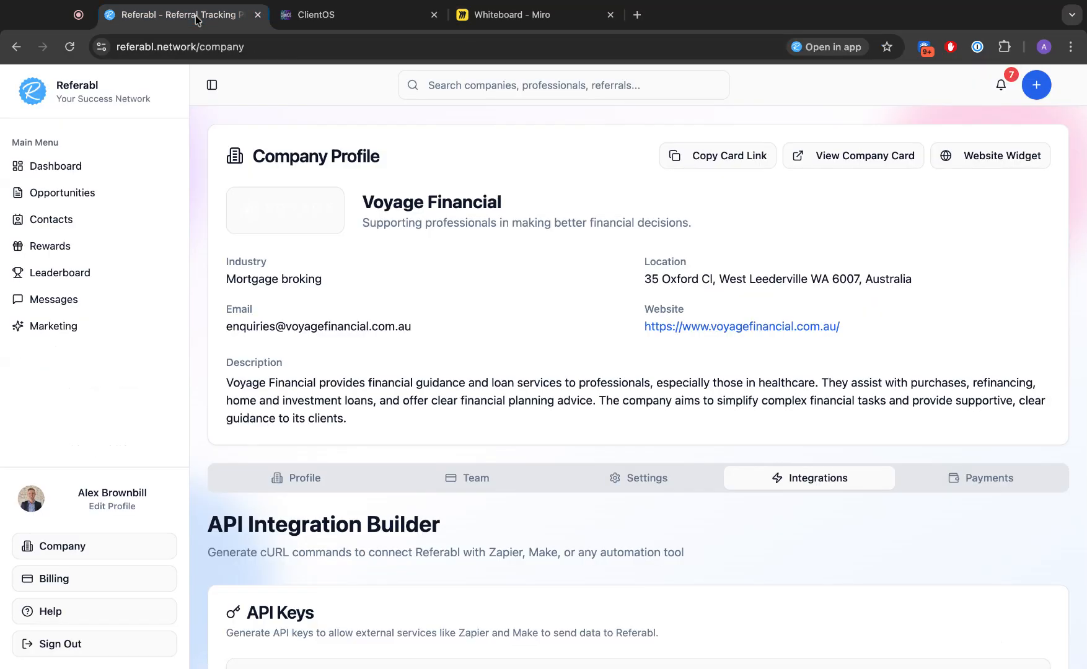
left_click(309, 17)
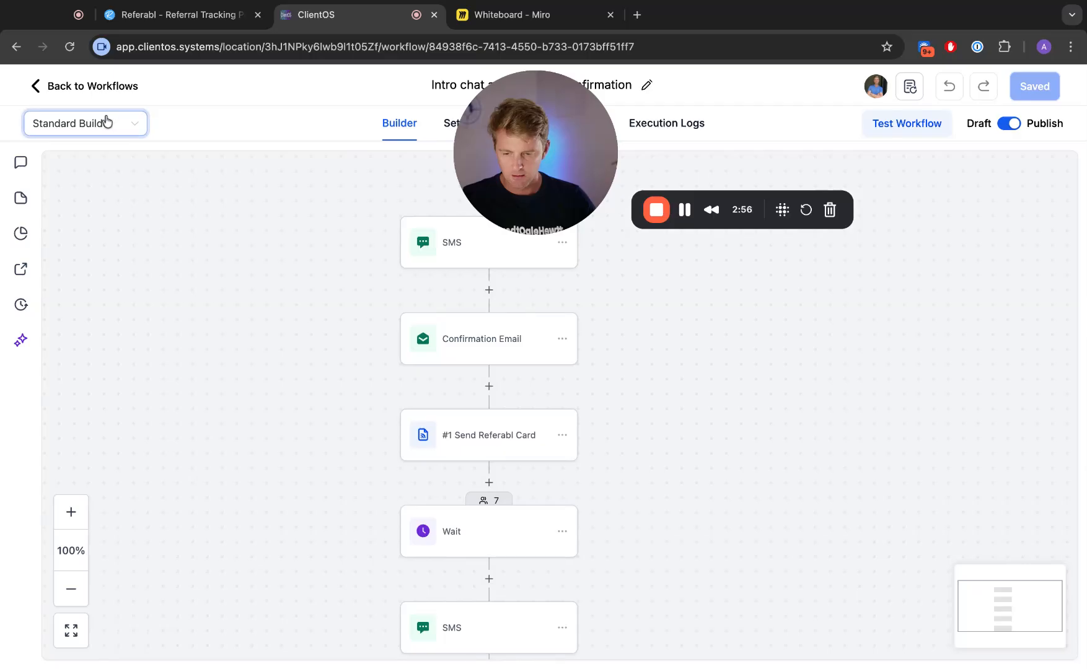
left_click(92, 88)
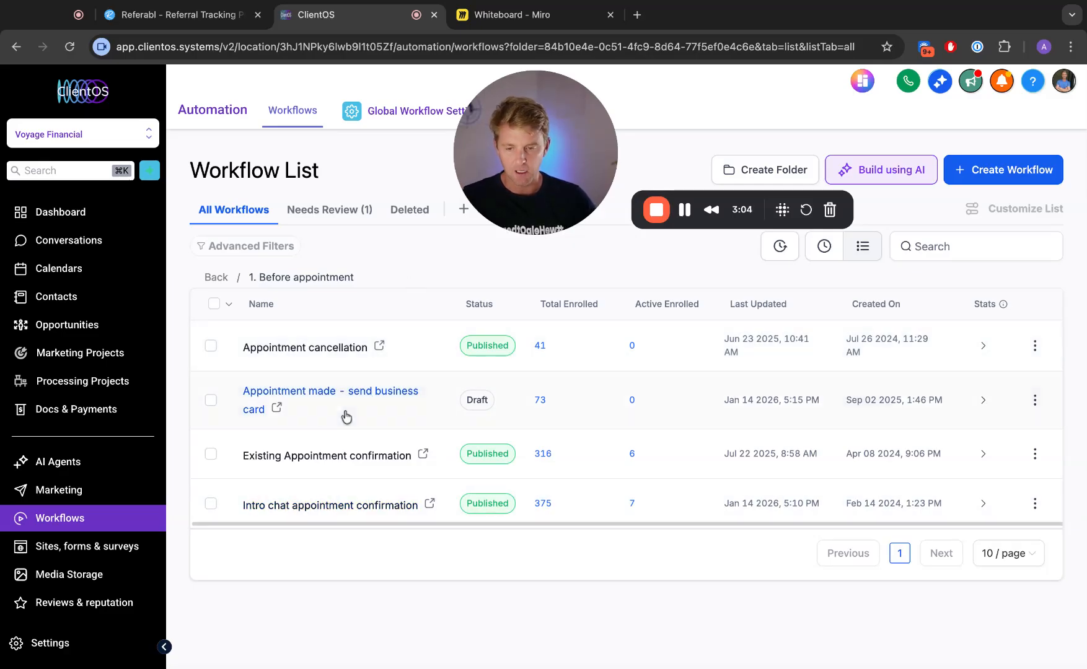
left_click(325, 506)
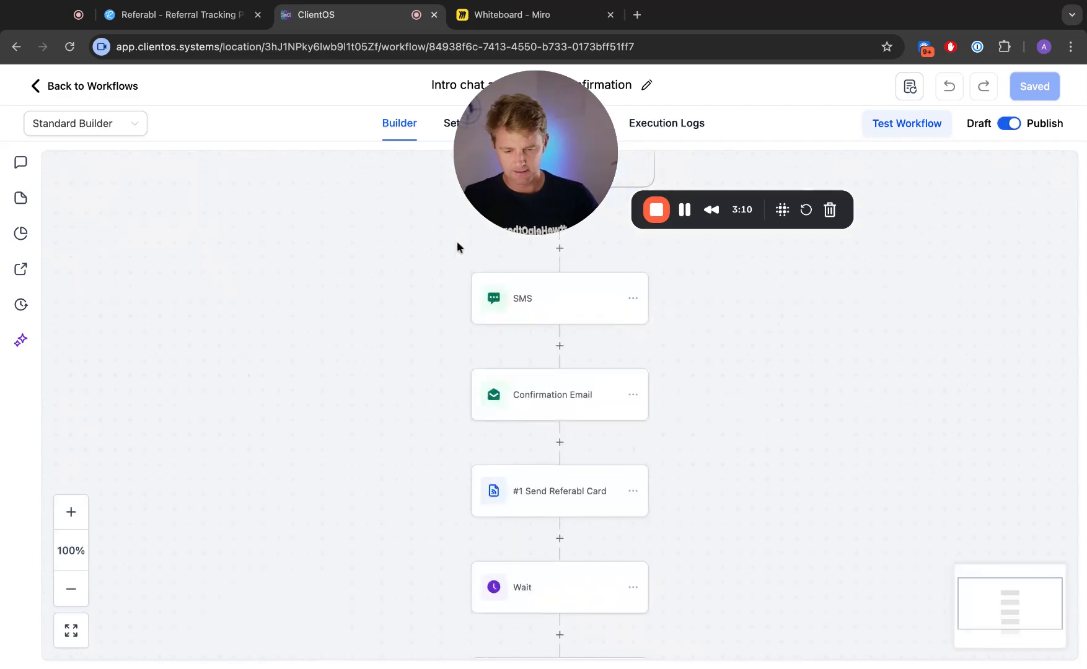
- Review the filters of the workflow's Appointment Status trigger and close it without changes
scroll(394, 321, "up", 5)
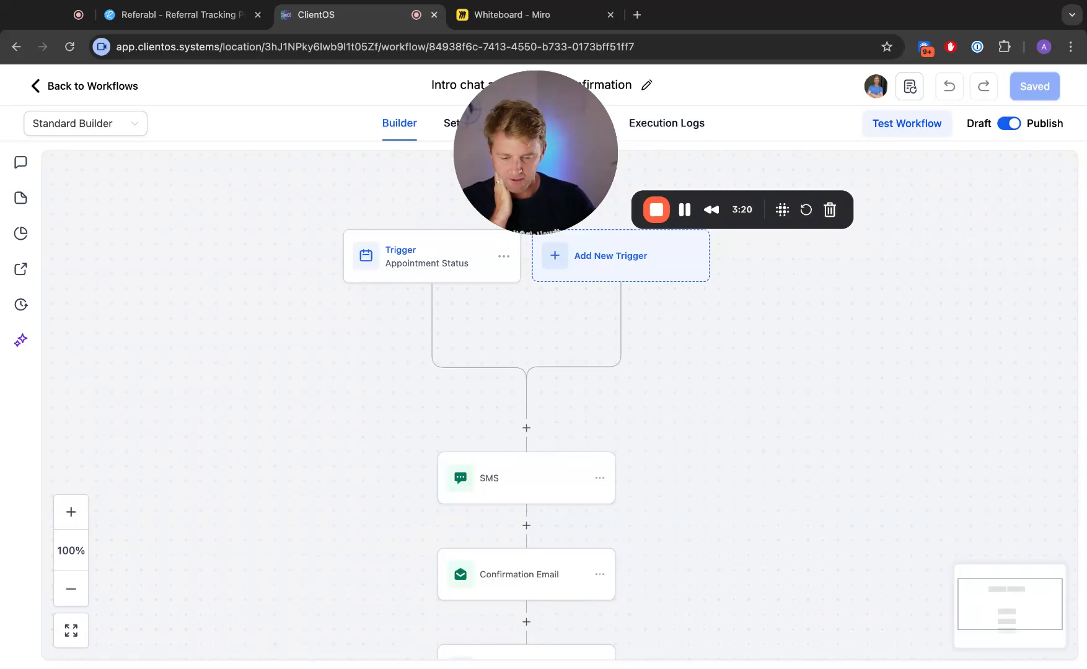
left_click(426, 259)
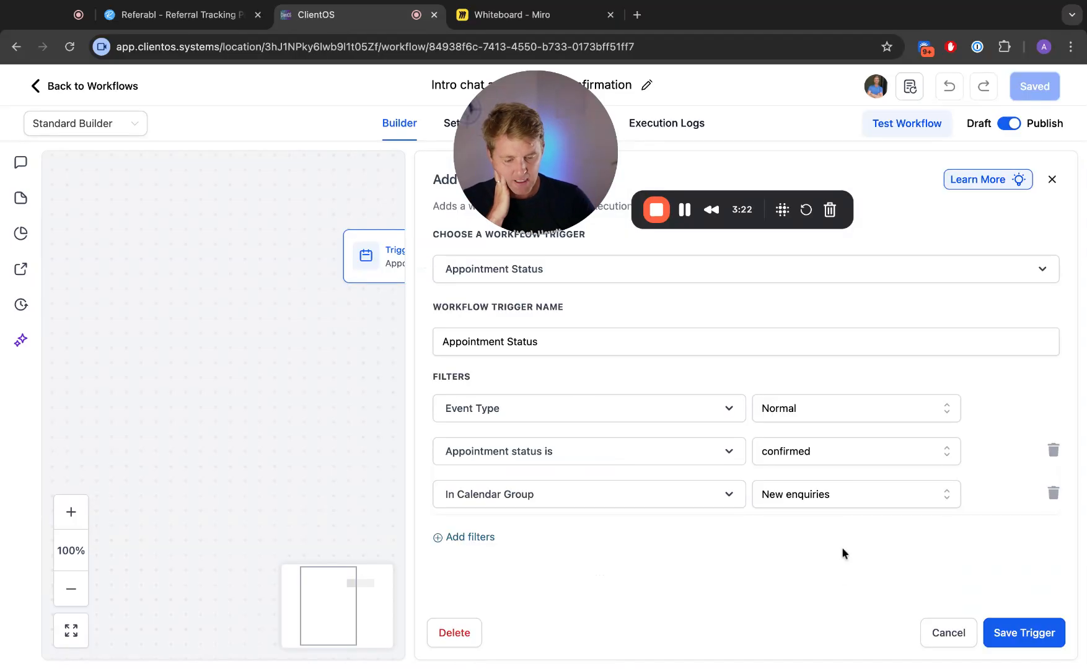
left_click(938, 629)
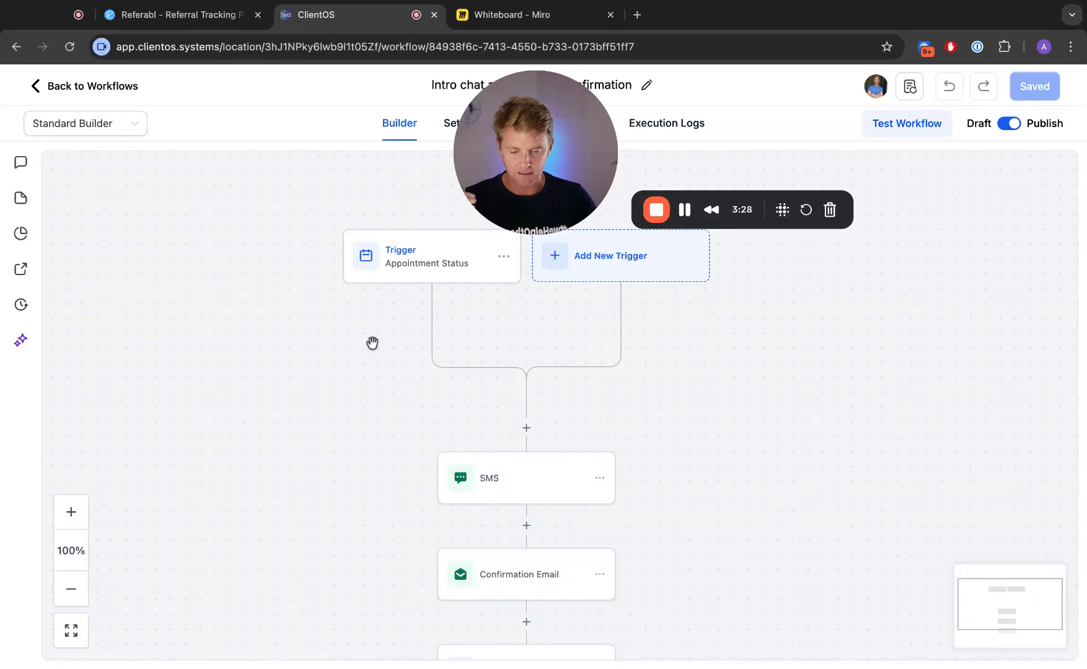
- Review the message of the first SMS action in the workflow and close it without changes
scroll(372, 343, "down", 1)
scroll(372, 343, "down", 5)
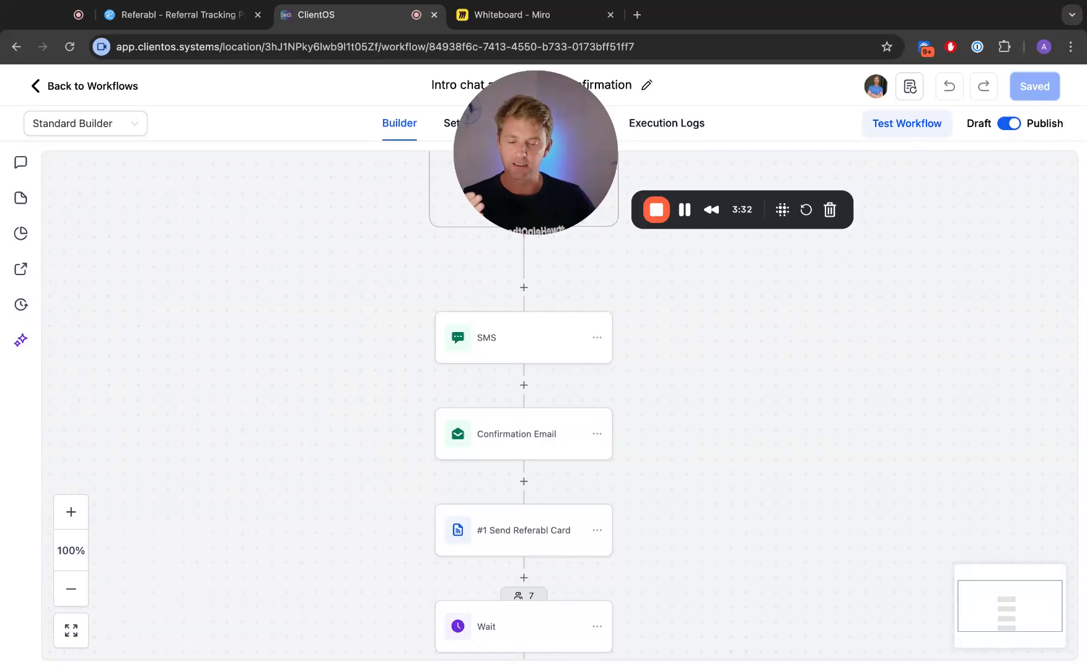
left_click(531, 343)
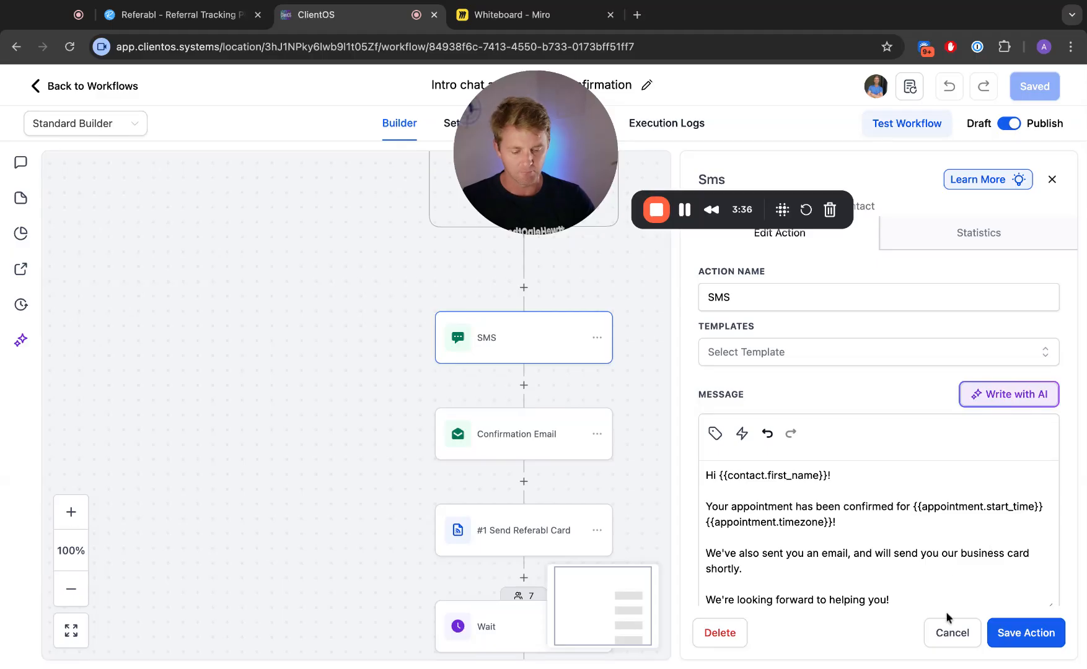
left_click(949, 632)
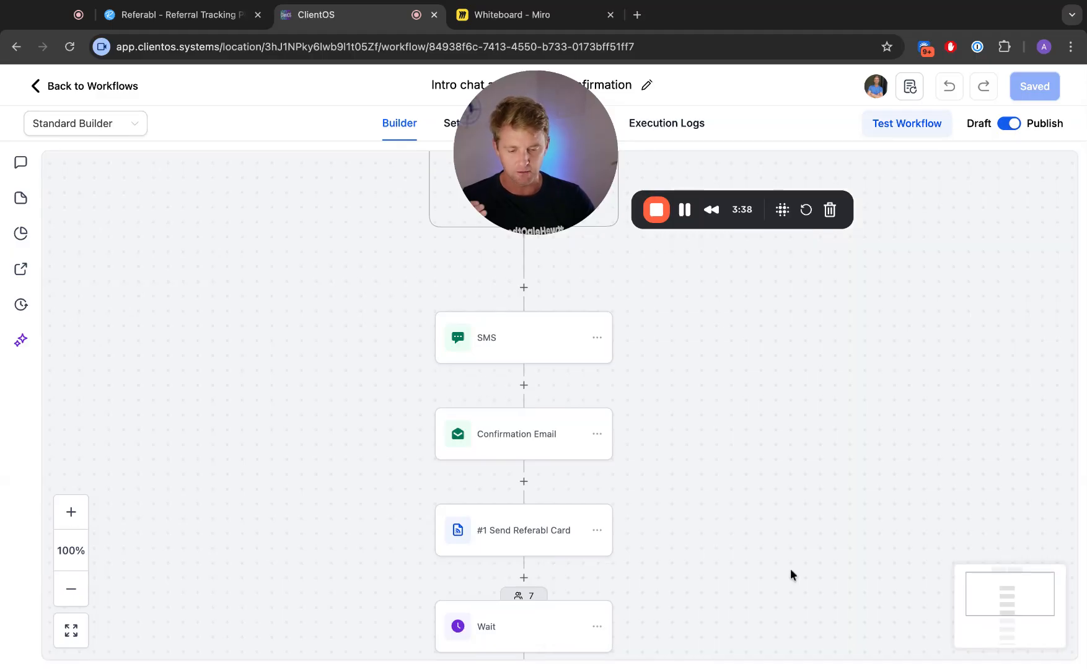
- Review the settings of the workflow's Confirmation Email action
left_click(508, 441)
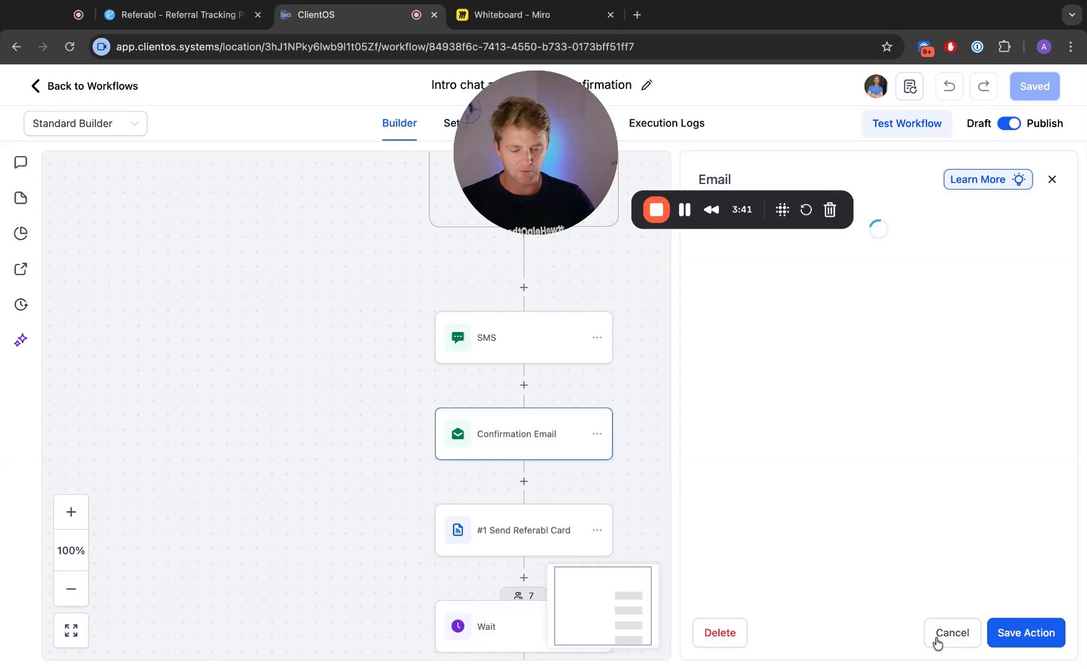
left_click(934, 639)
left_click(574, 411)
scroll(366, 420, "down", 2)
scroll(316, 439, "down", 2)
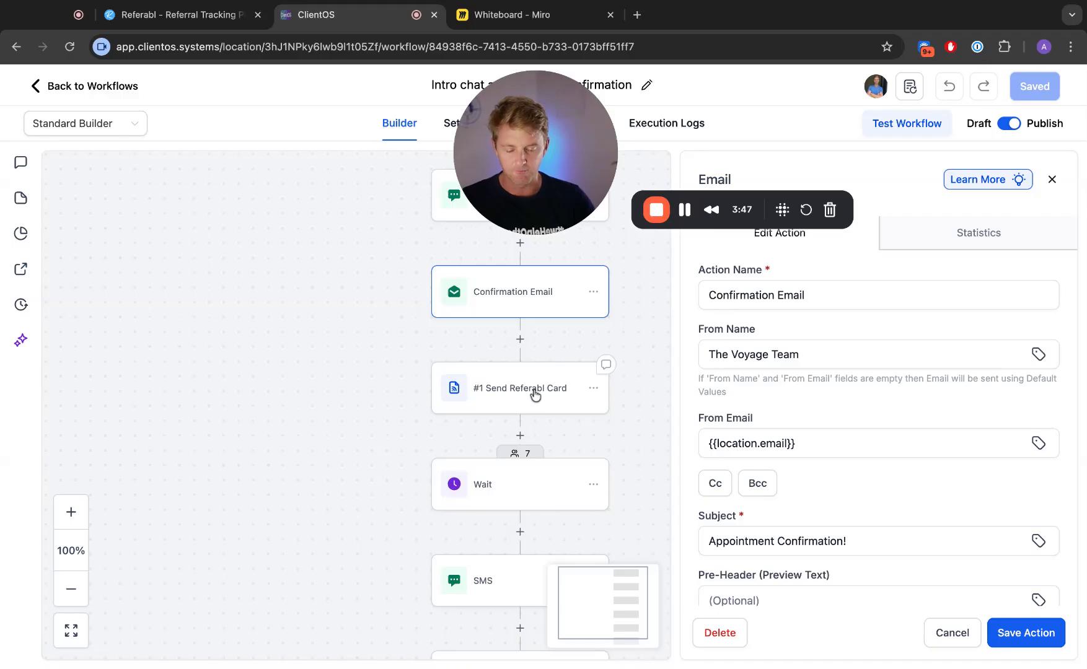
- Review the method, URL and headers of the #1 Send Referabl Card webhook action
left_click(535, 395)
mouse_move(477, 198)
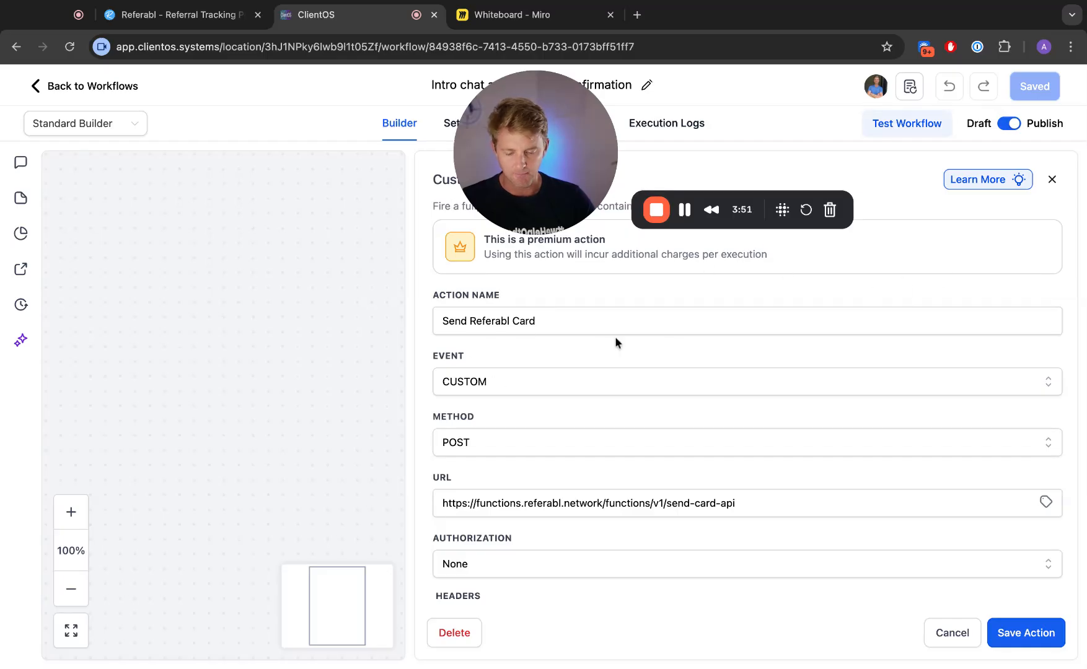
scroll(597, 471, "down", 10)
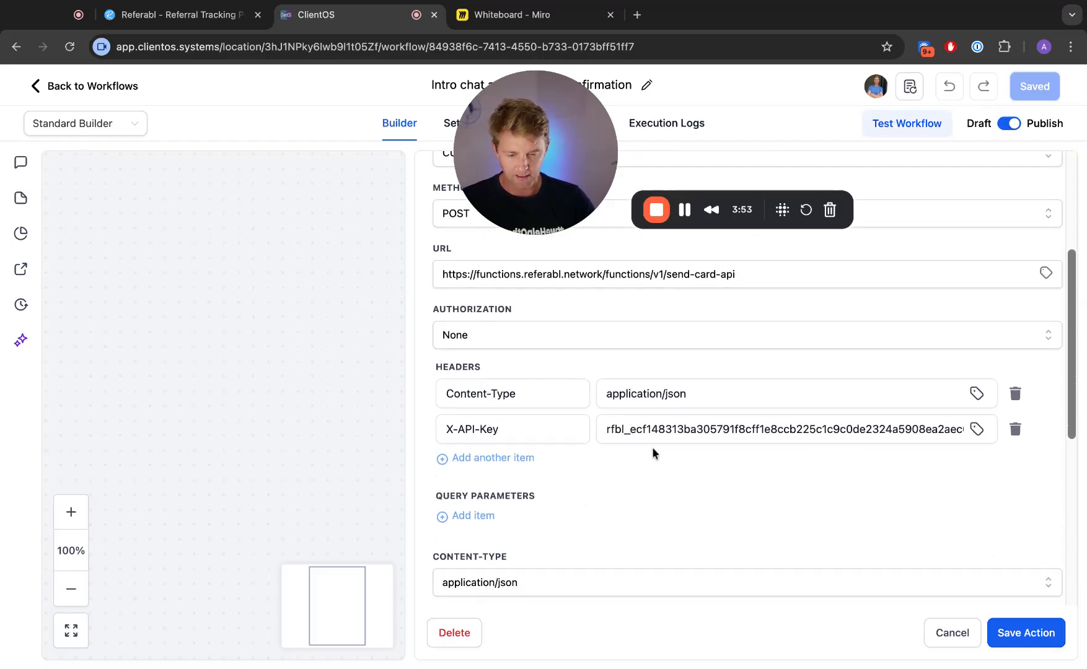
scroll(652, 447, "down", 2)
scroll(652, 447, "up", 10)
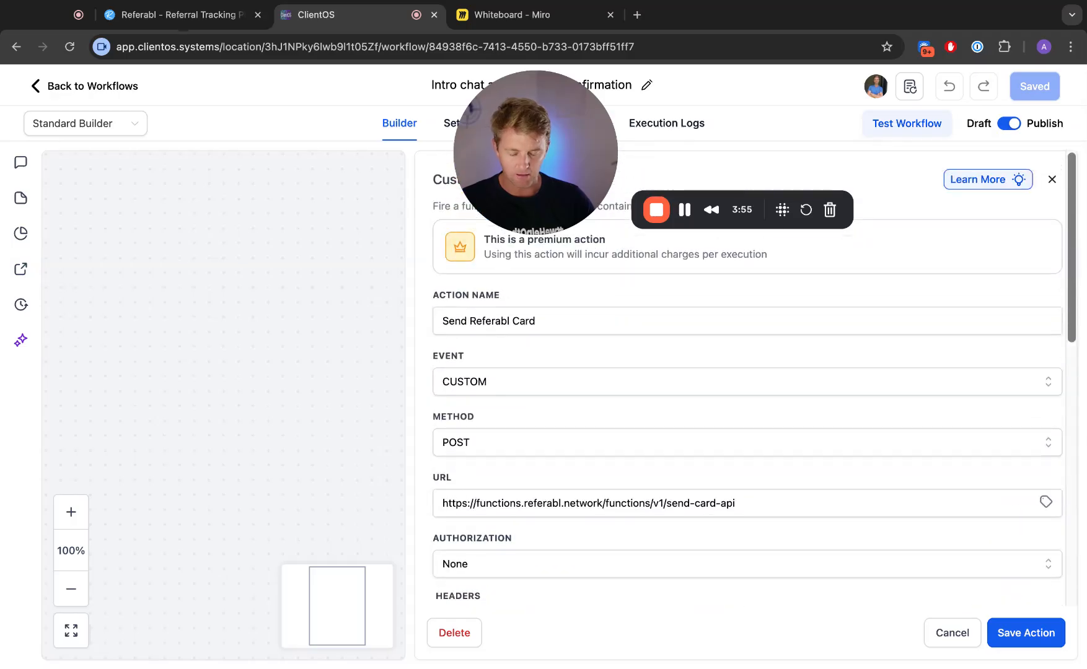
- Switch to Referabl and examine the API keys and available endpoints in the company's API Integration Builder
left_click(194, 19)
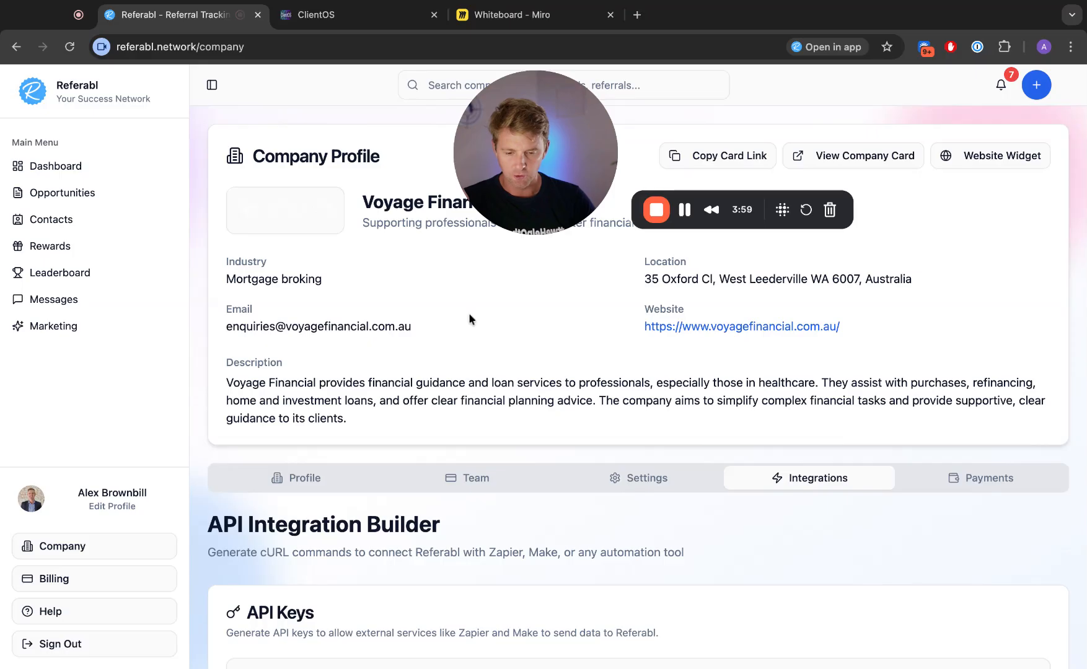
left_click(374, 20)
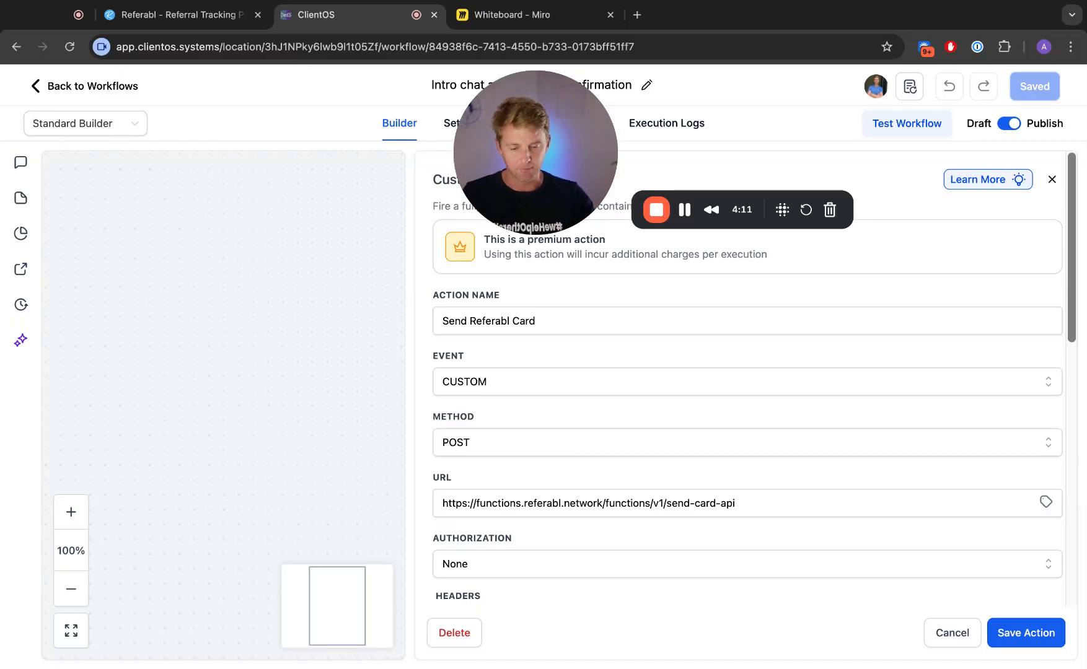
left_click(172, 16)
scroll(420, 268, "down", 2)
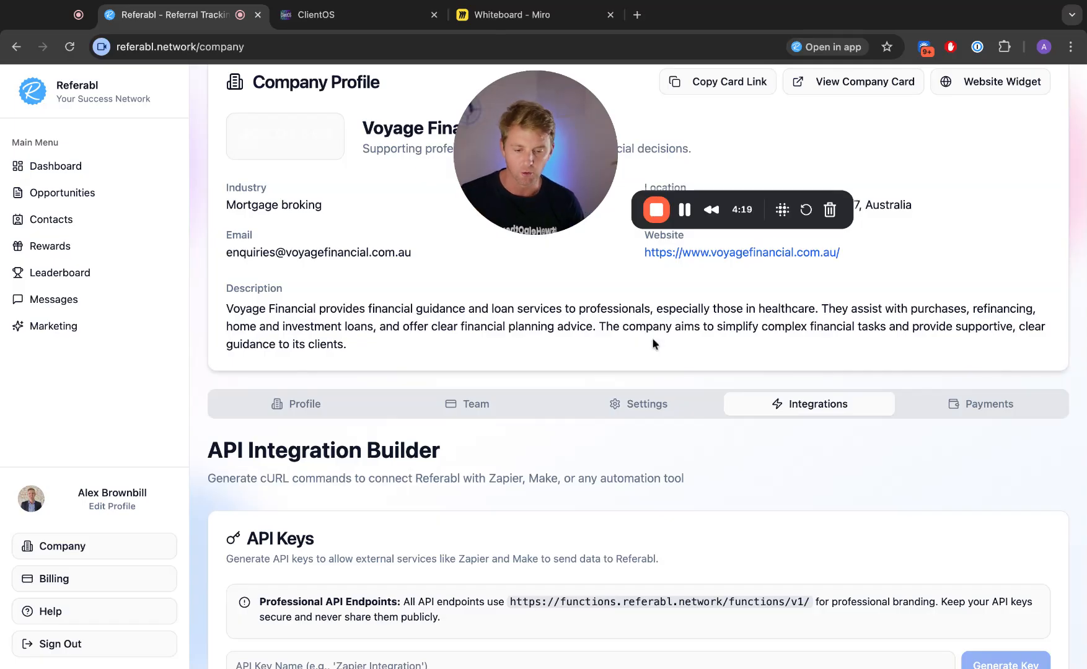
scroll(652, 337, "down", 3)
scroll(652, 337, "down", 2)
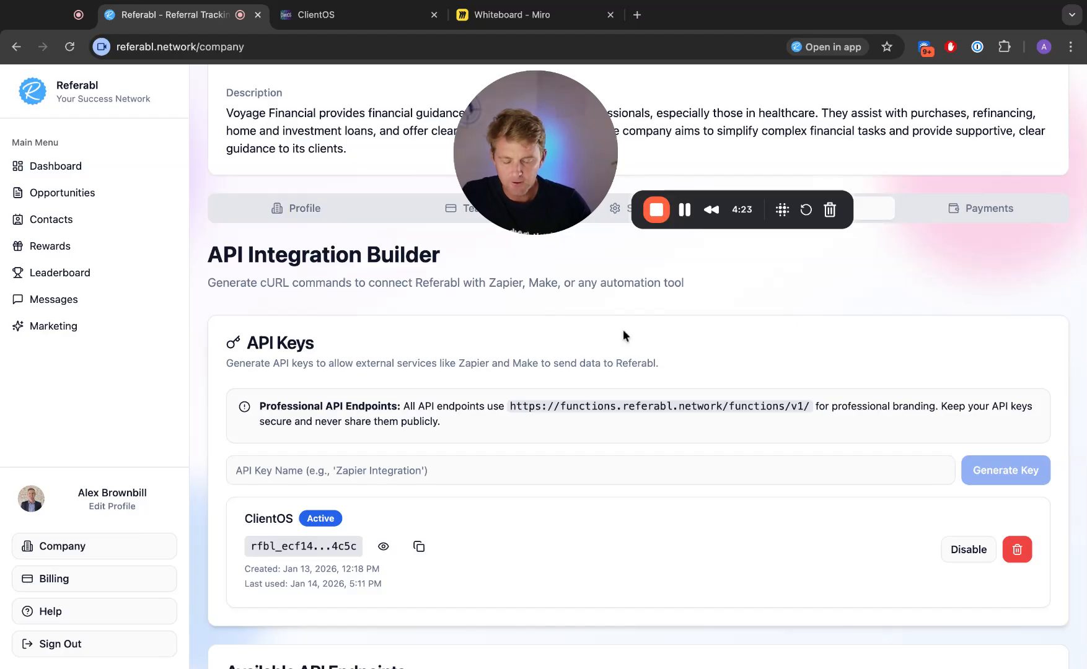
scroll(623, 335, "down", 1)
scroll(496, 477, "down", 3)
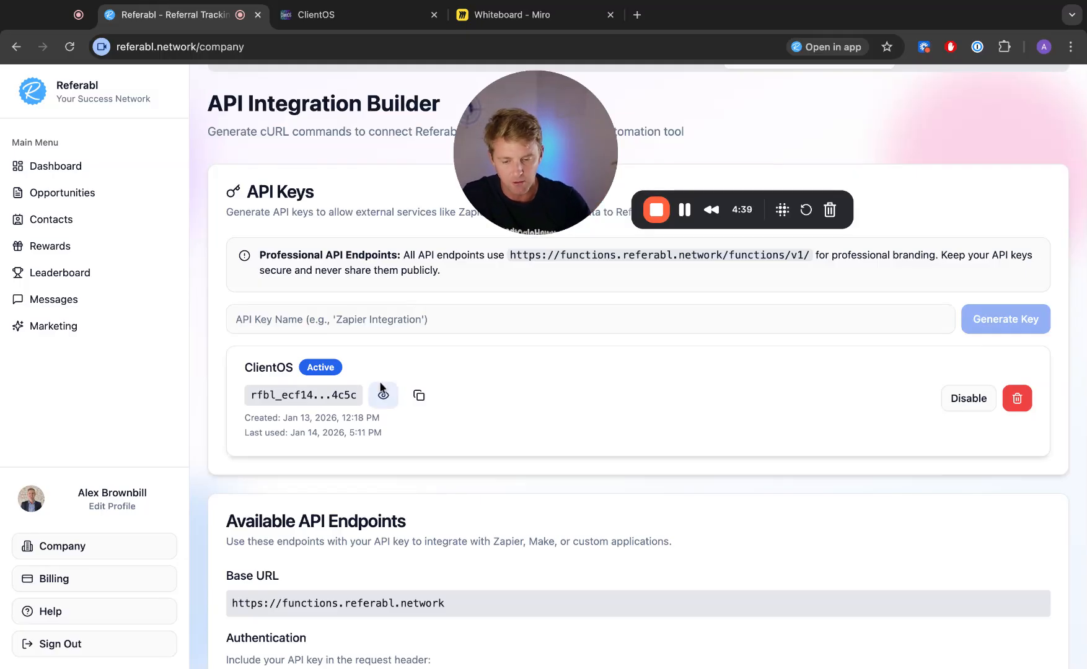
scroll(630, 384, "down", 2)
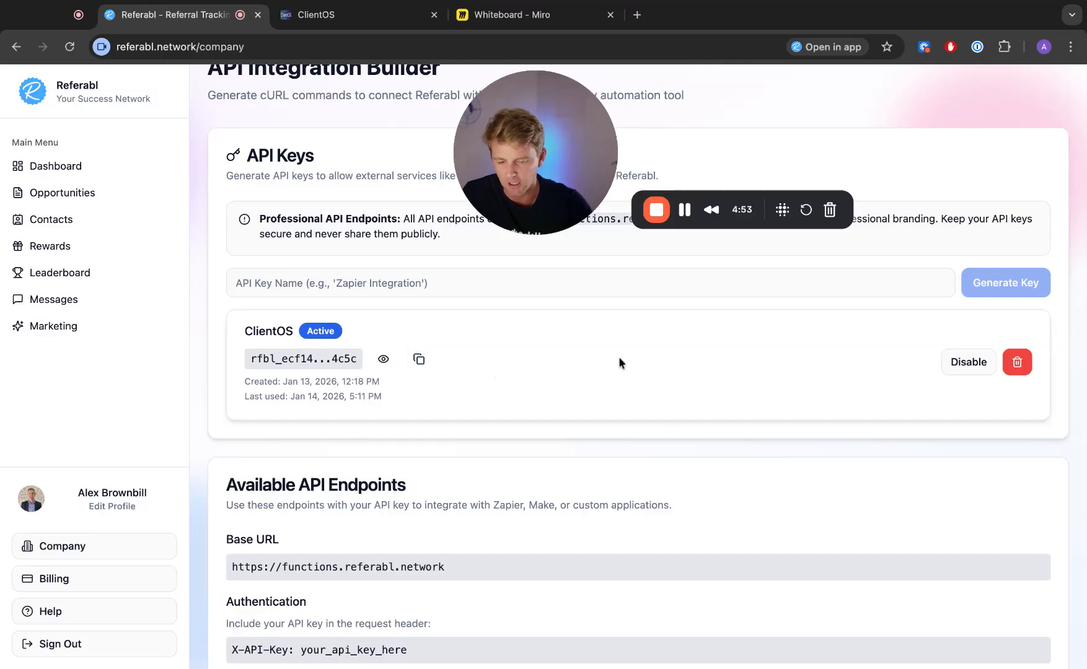
- Examine the available API endpoints, focusing on the descriptions of the send-card and create-referral endpoints
scroll(614, 381, "down", 3)
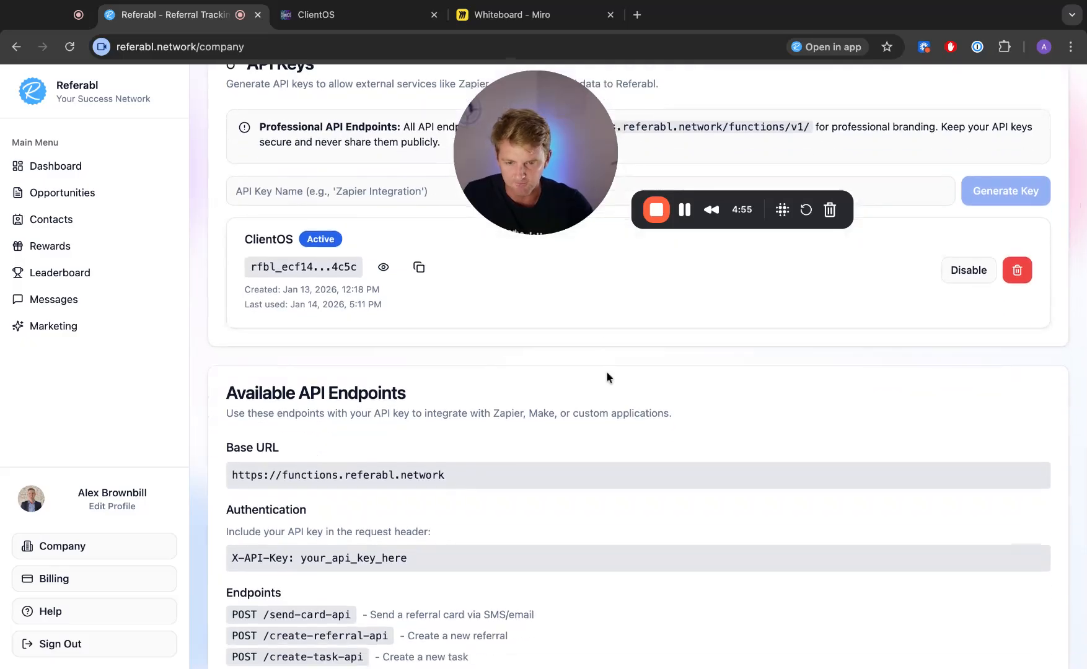
scroll(605, 337, "down", 5)
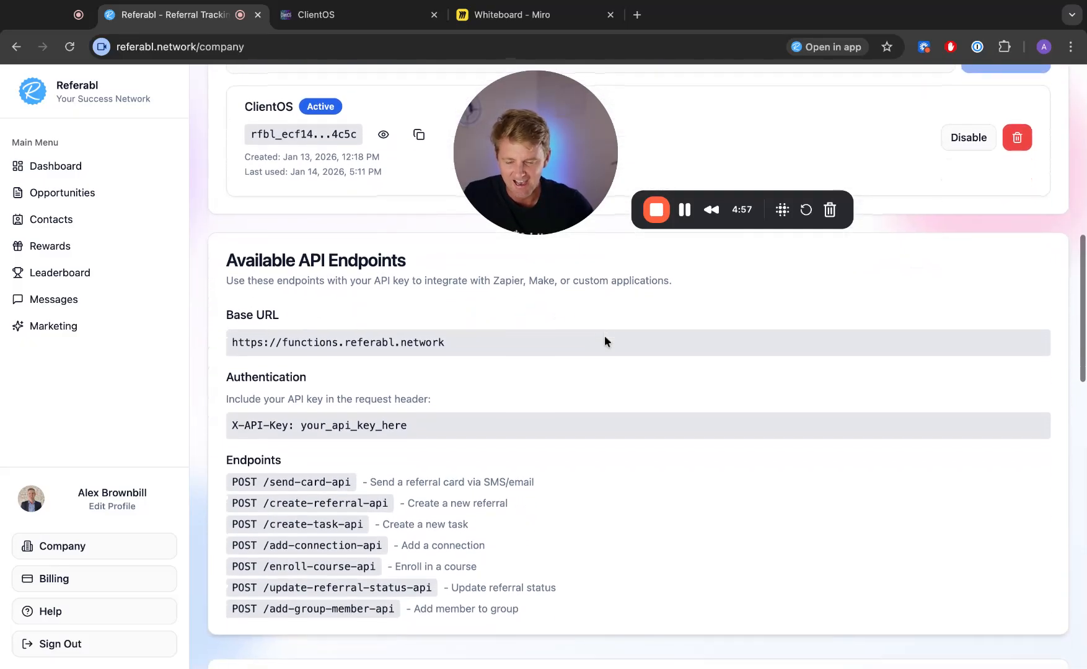
scroll(605, 336, "up", 1)
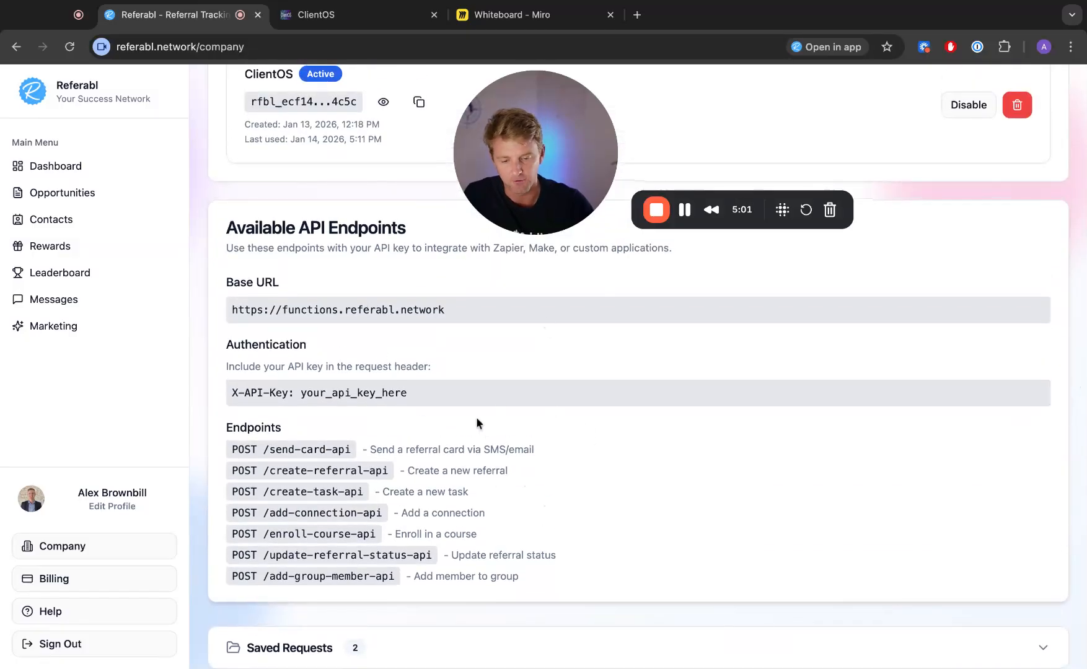
scroll(476, 419, "down", 1)
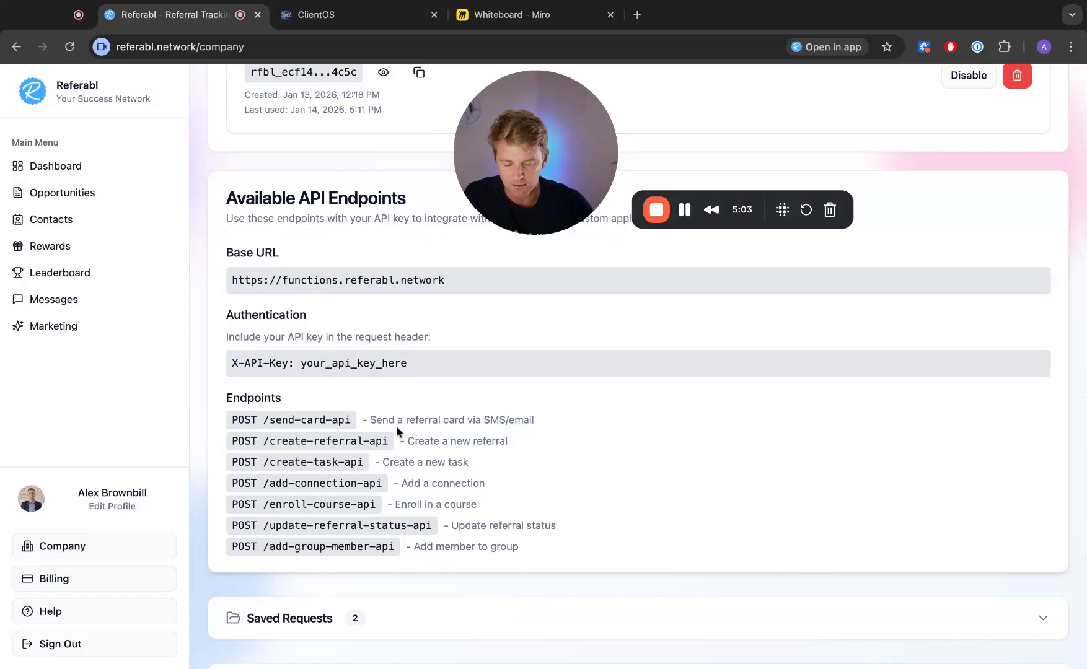
left_click_drag(371, 419, 534, 421)
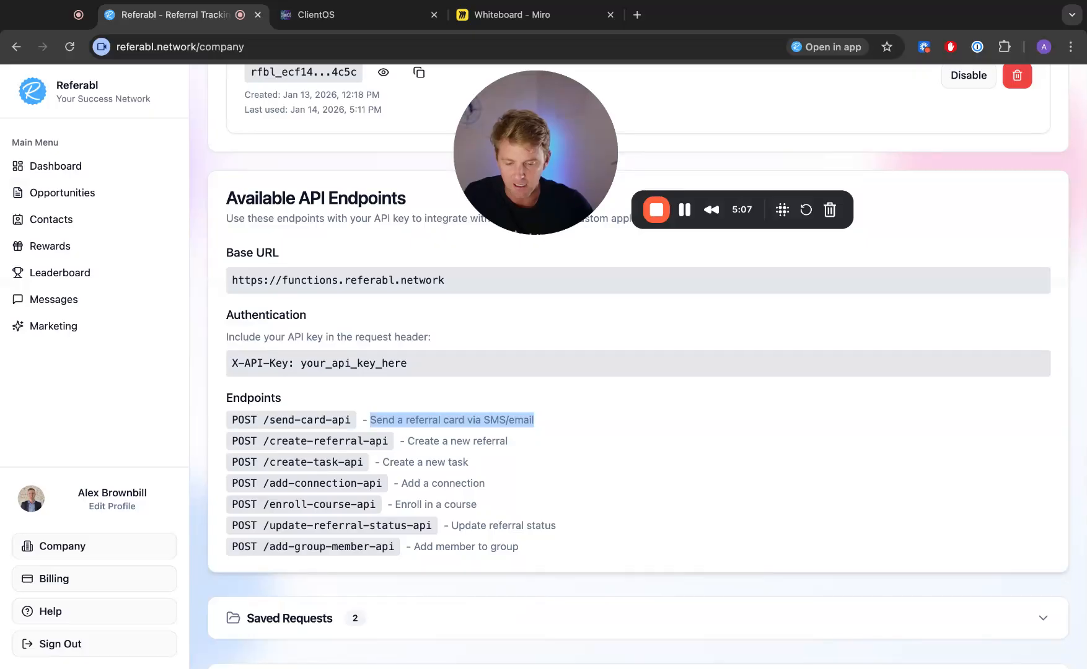
left_click(535, 420)
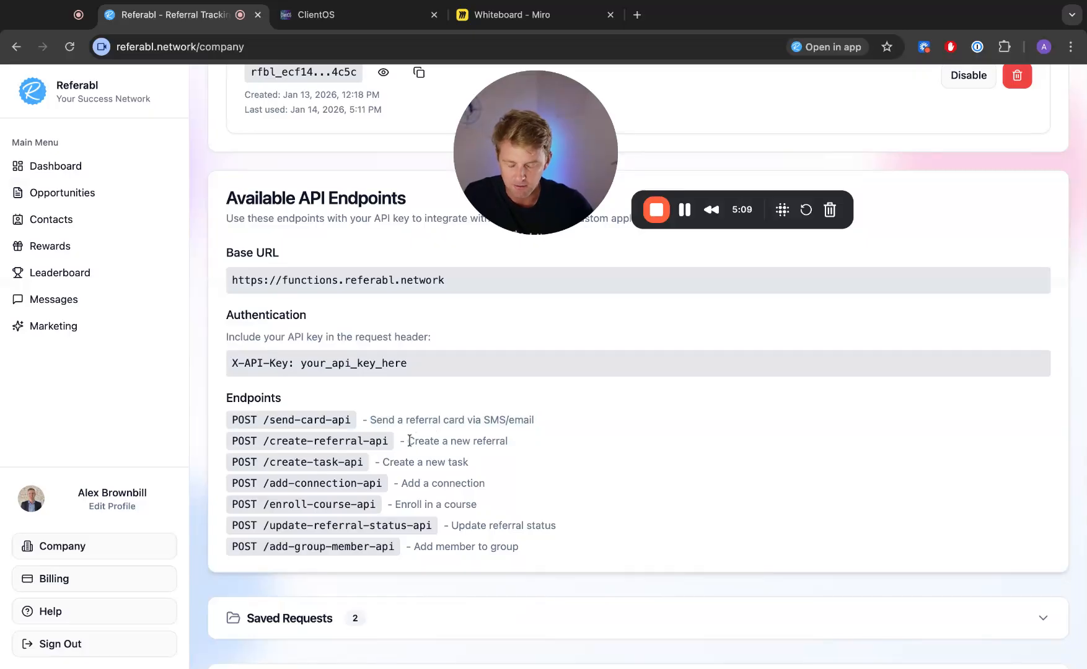
left_click_drag(410, 441, 508, 441)
left_click(498, 445)
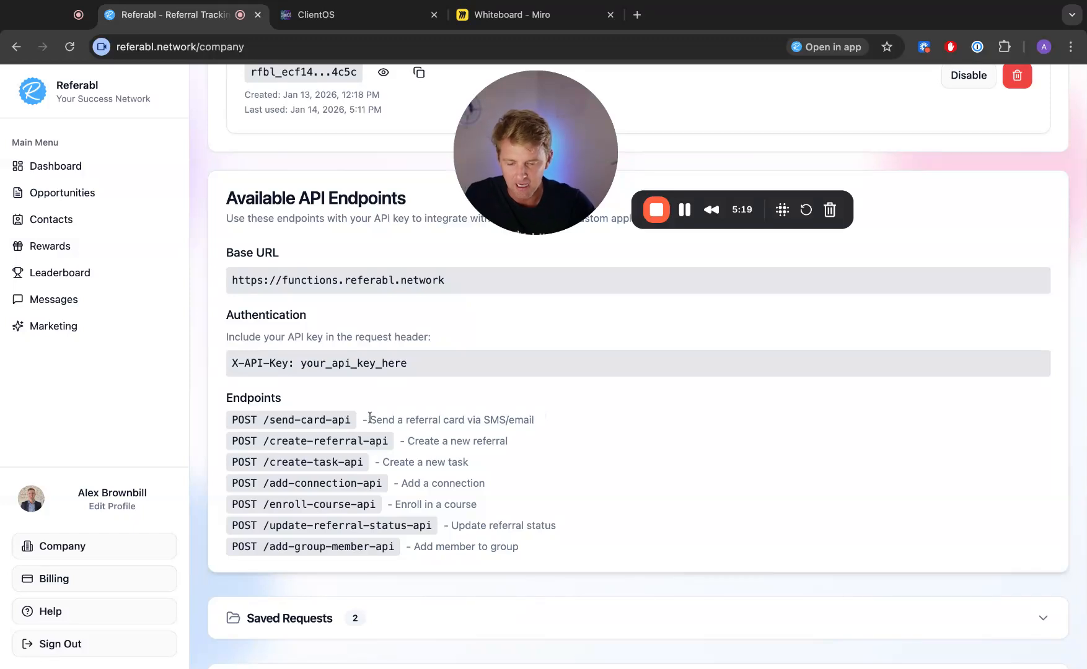
left_click_drag(370, 420, 467, 420)
key("shift+alt+Right")
key("shift+alt+Right")
key("shift+alt+Right")
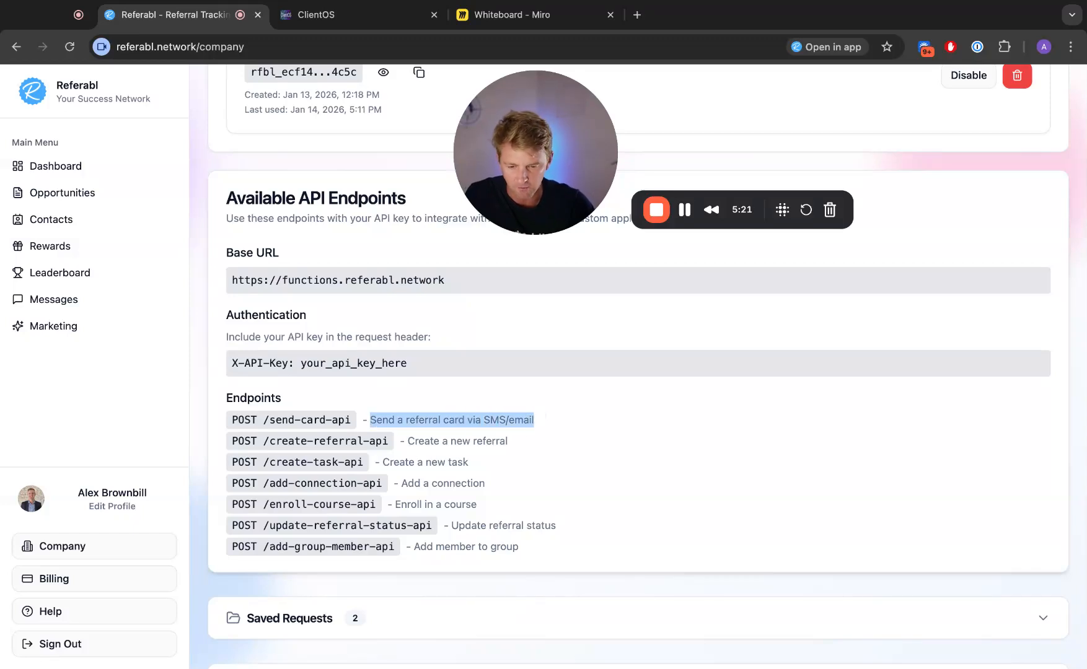
left_click(409, 421)
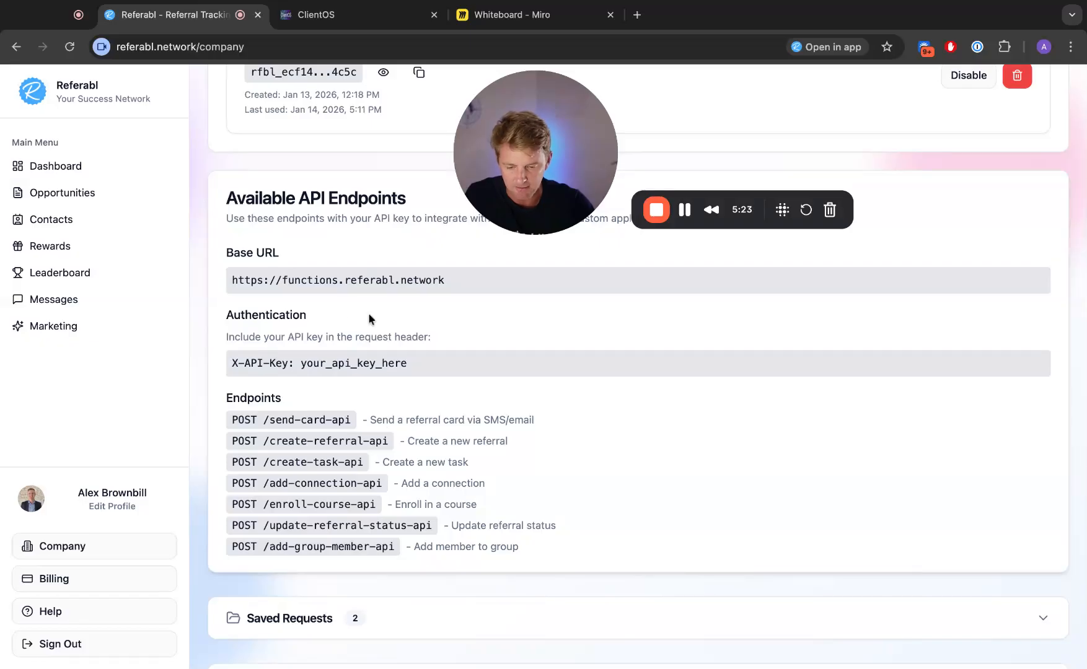
- Select Send Business Card as the action for the new API request
scroll(432, 363, "down", 6)
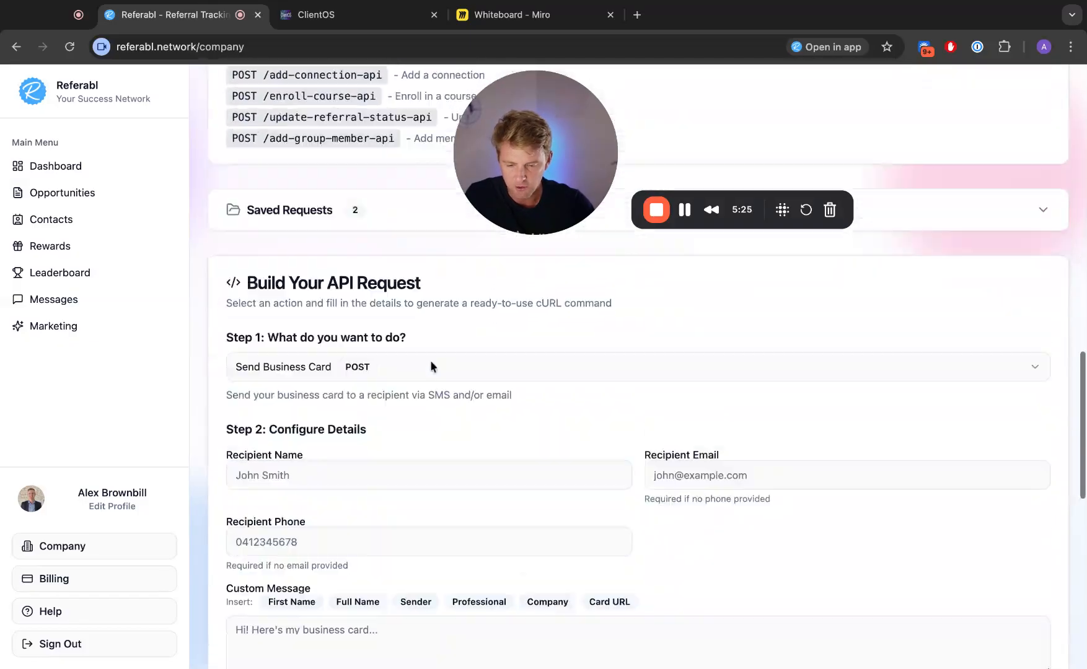
scroll(432, 367, "down", 2)
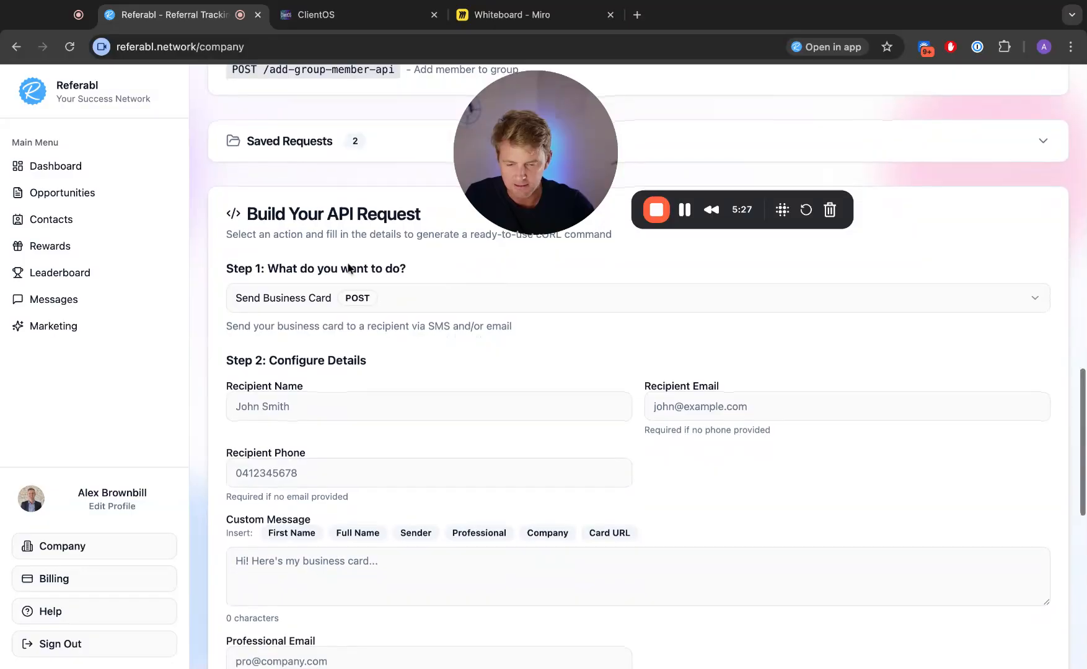
left_click(314, 297)
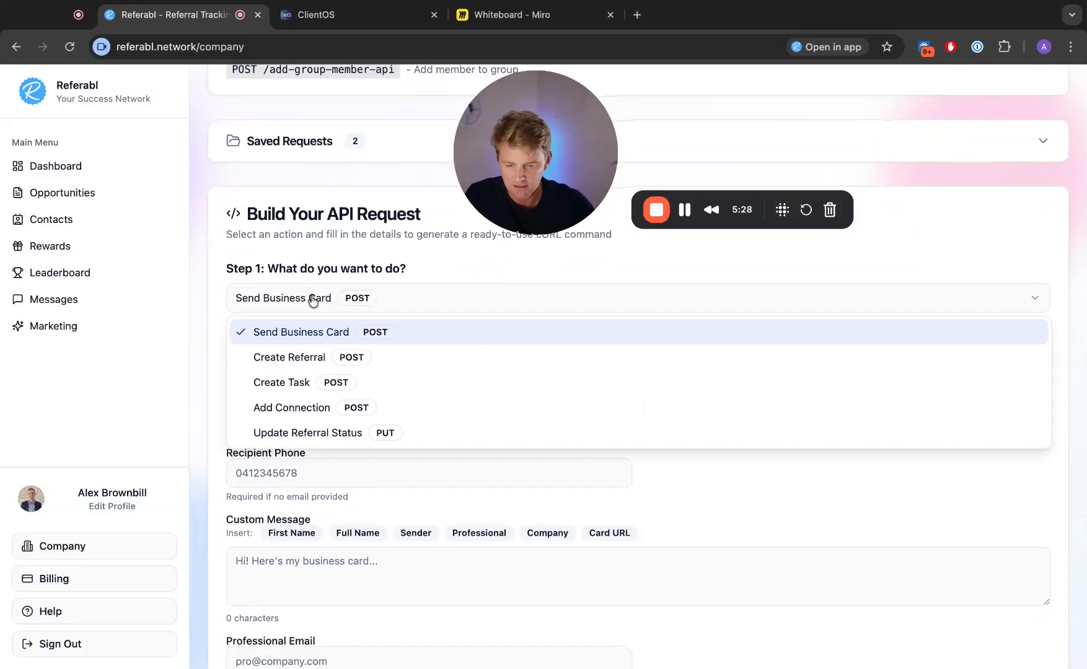
left_click(311, 334)
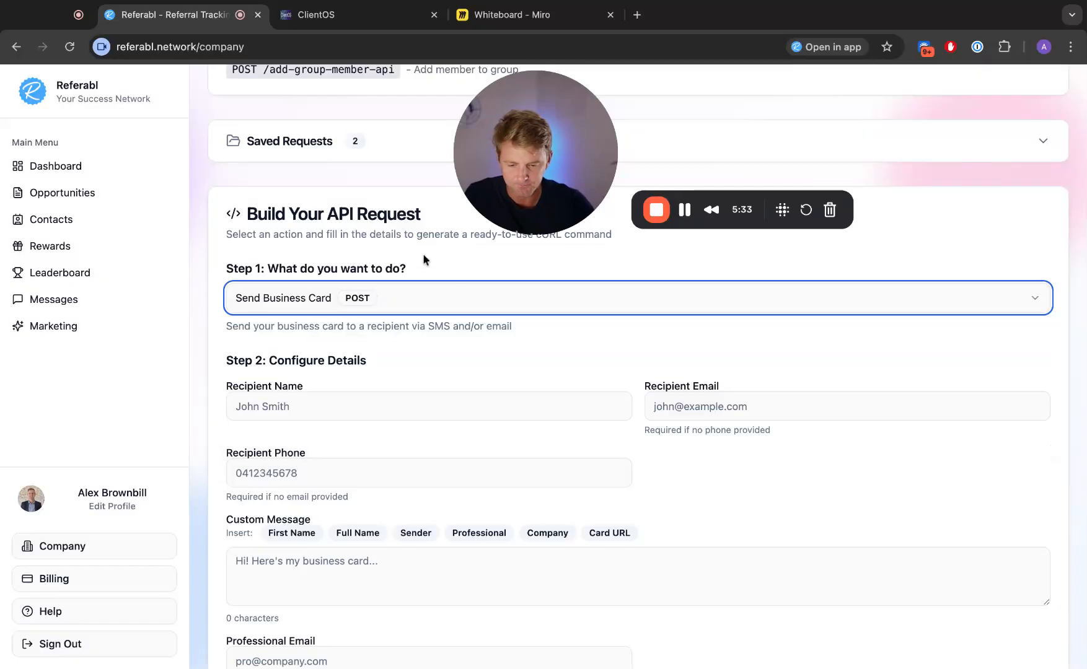
- Examine the recipient name, email and phone fields in the request's configuration details
scroll(423, 253, "down", 3)
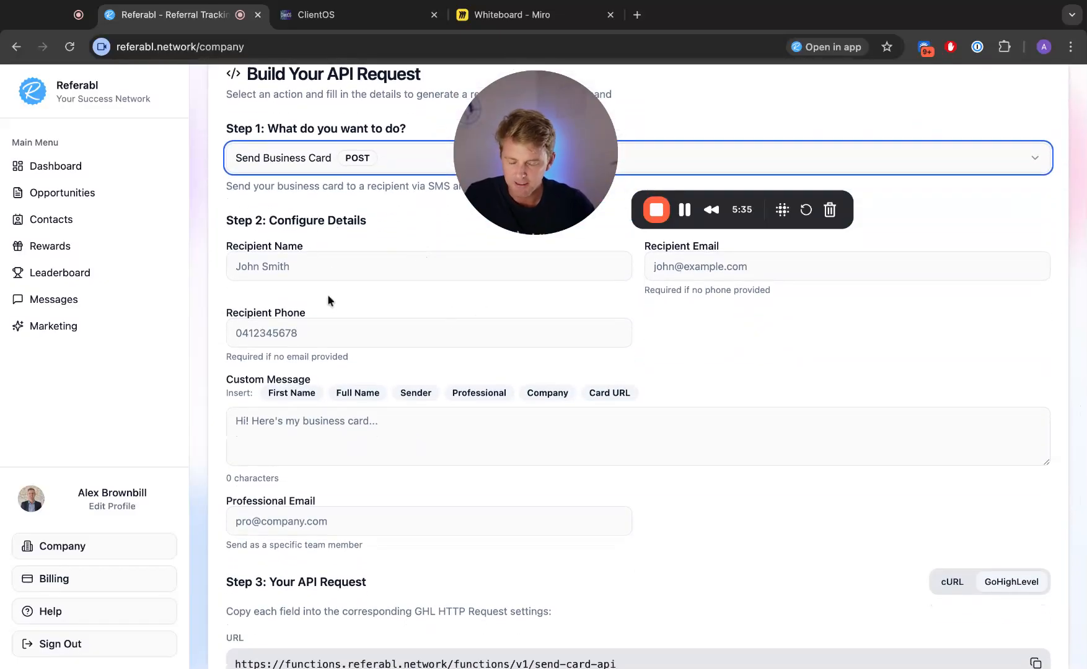
left_click(317, 273)
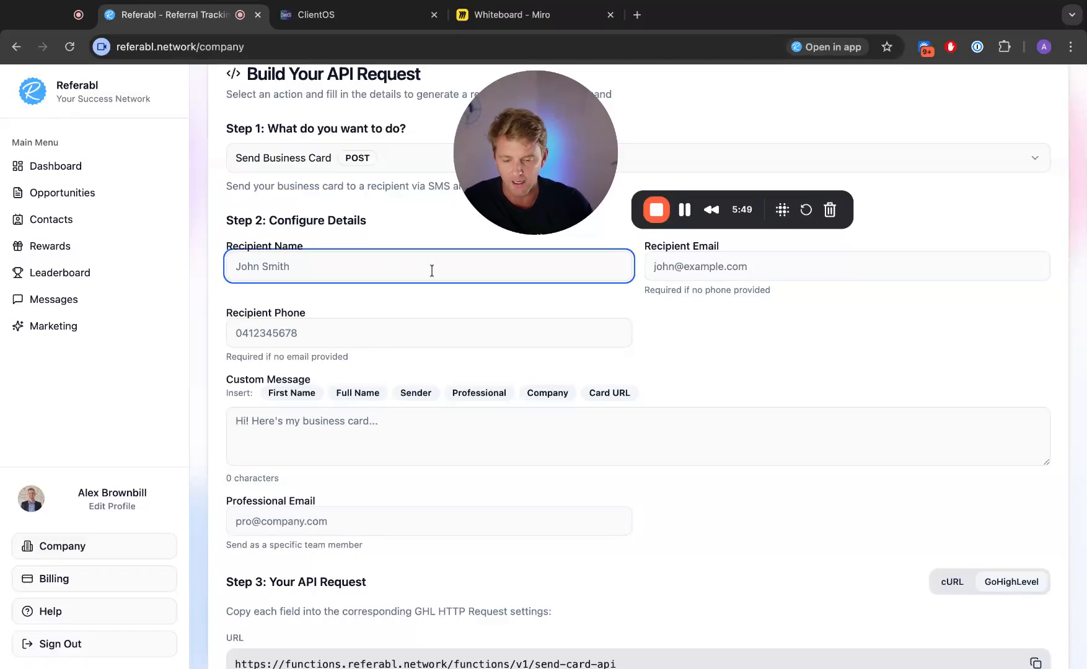
left_click(697, 266)
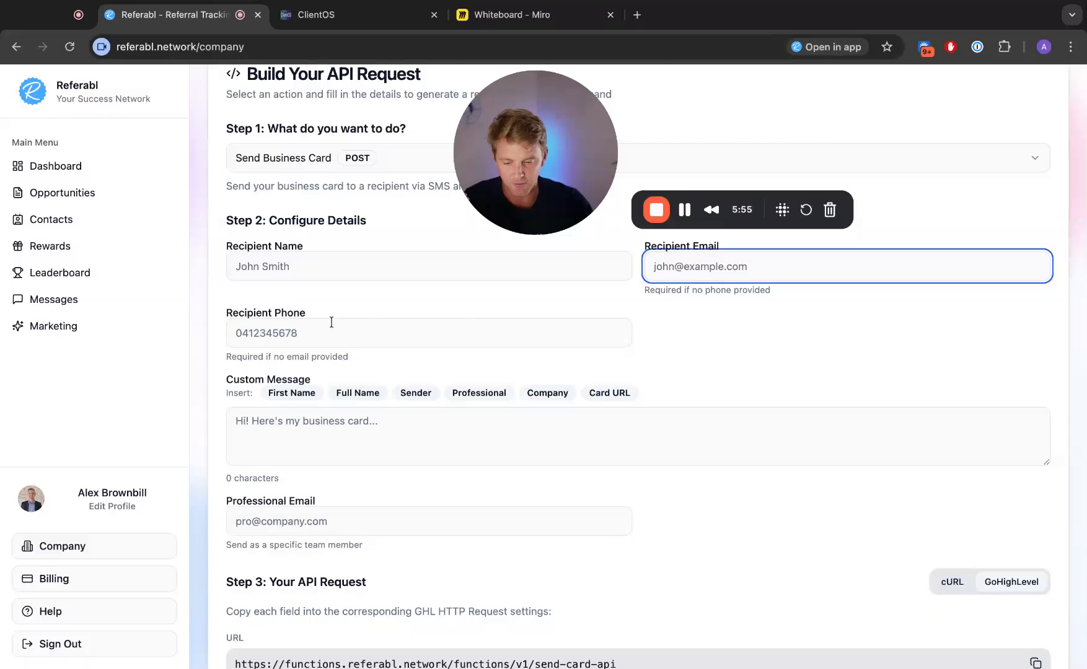
left_click(305, 324)
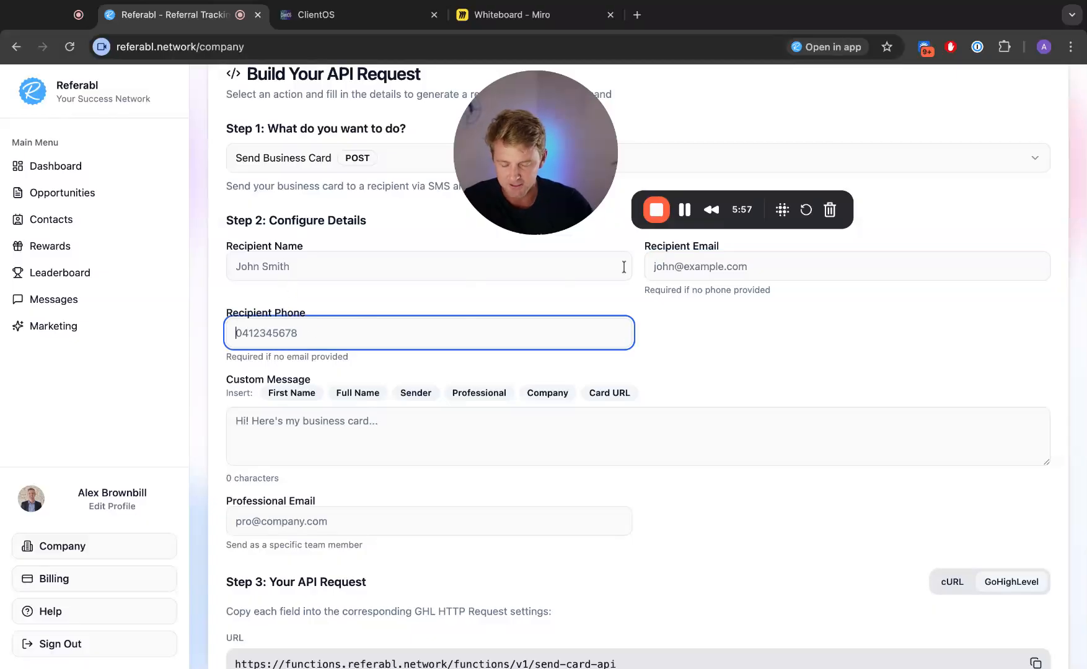
left_click(695, 267)
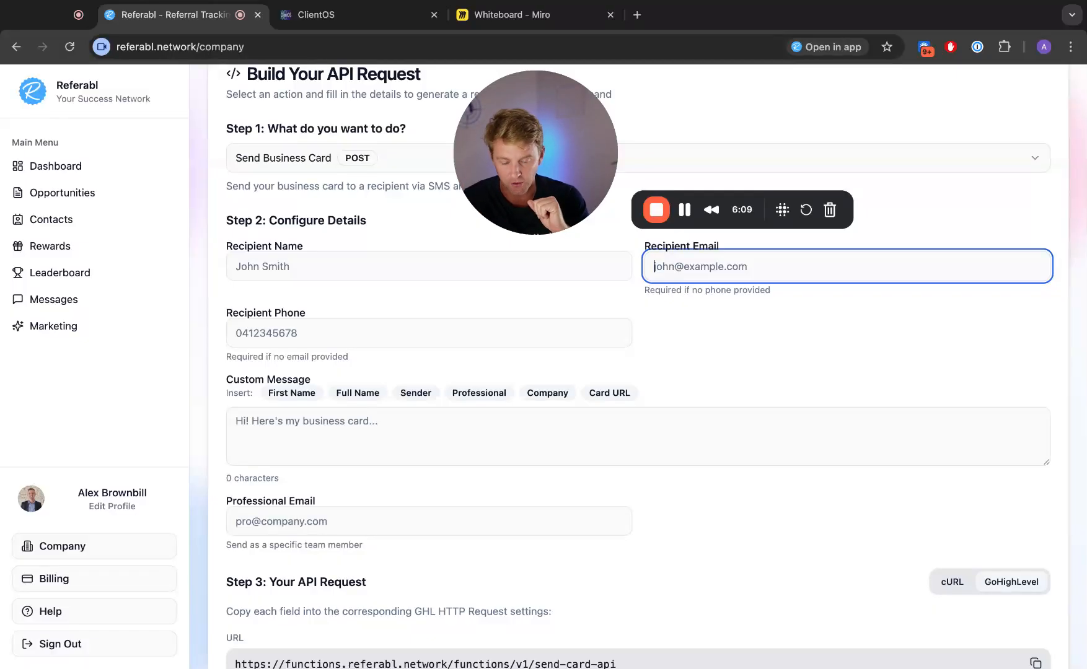
scroll(419, 282, "down", 1)
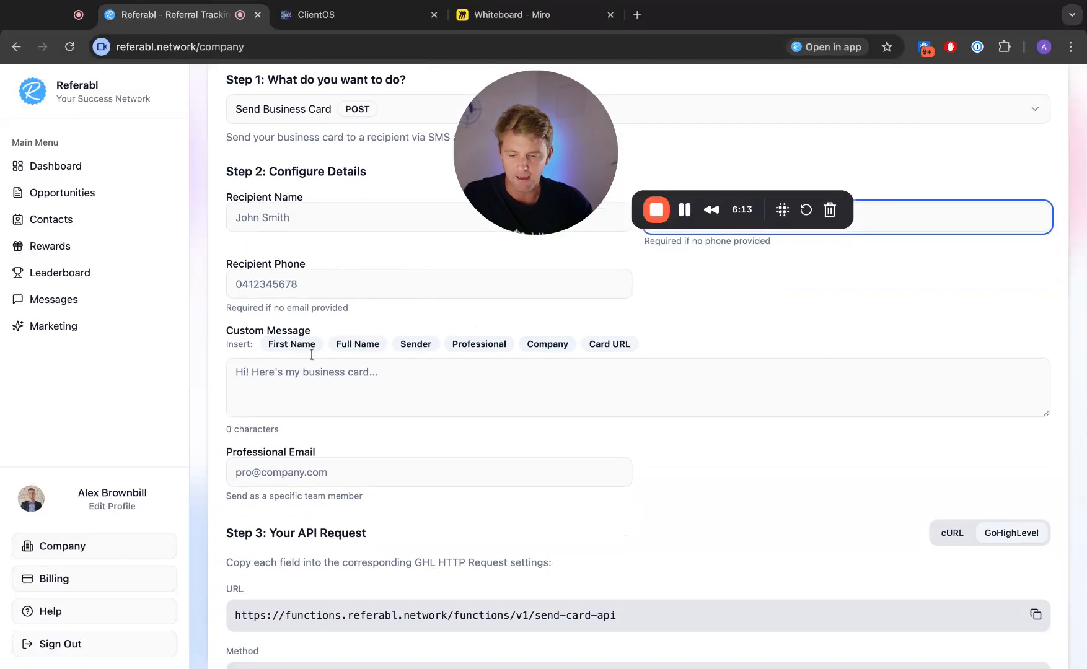
- Start the custom message with "Hi", the recipient's first name placeholder and "tghanks for"
left_click(315, 381)
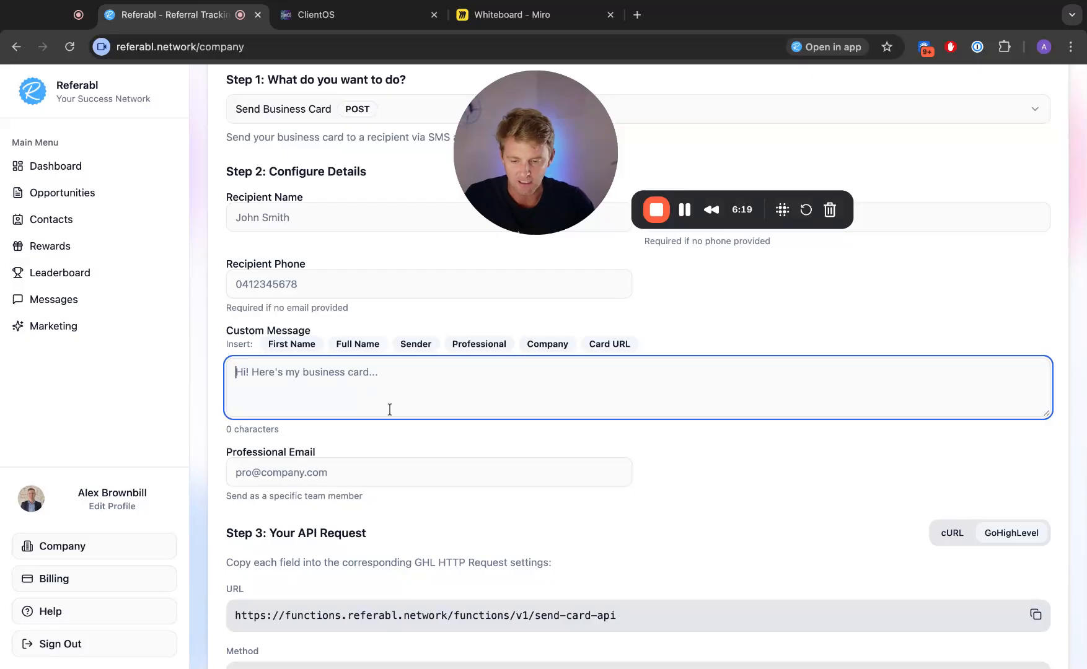
type("Hi")
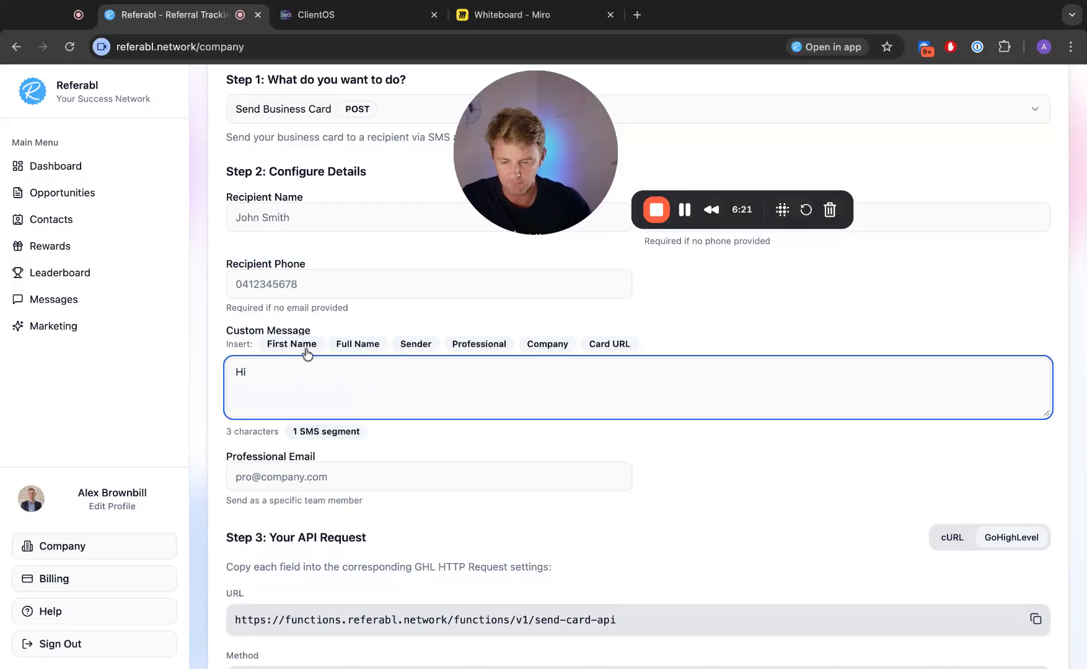
left_click(306, 348)
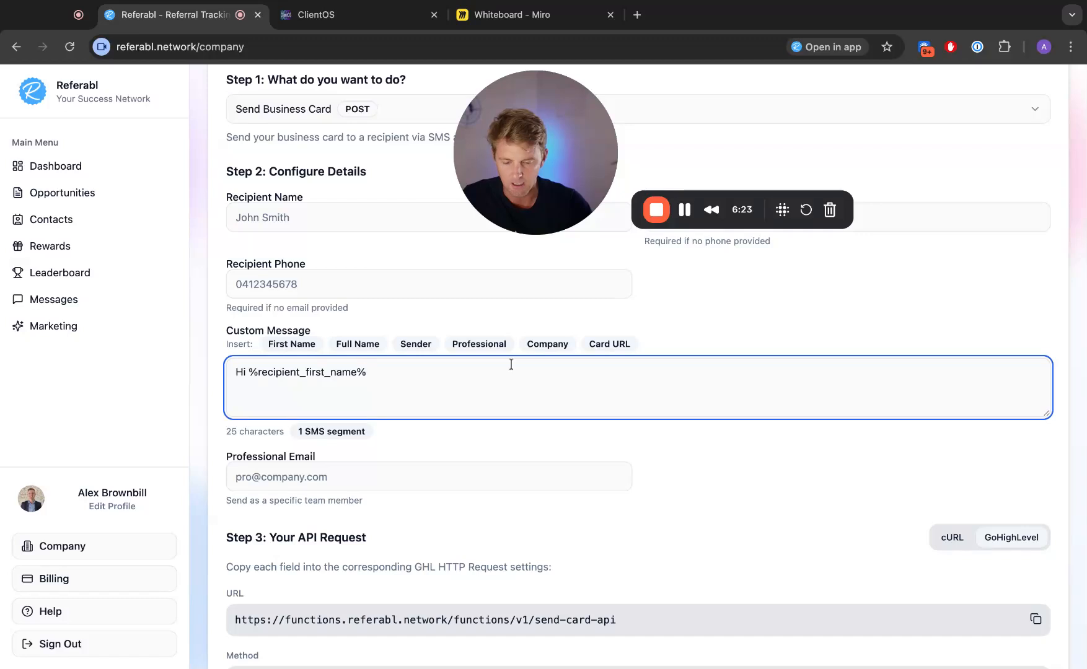
type("tghan")
key("BackSpace")
key("BackSpace")
key("BackSpace")
type("hanks goo")
key("BackSpace")
key("BackSpace")
key("BackSpace")
type("for")
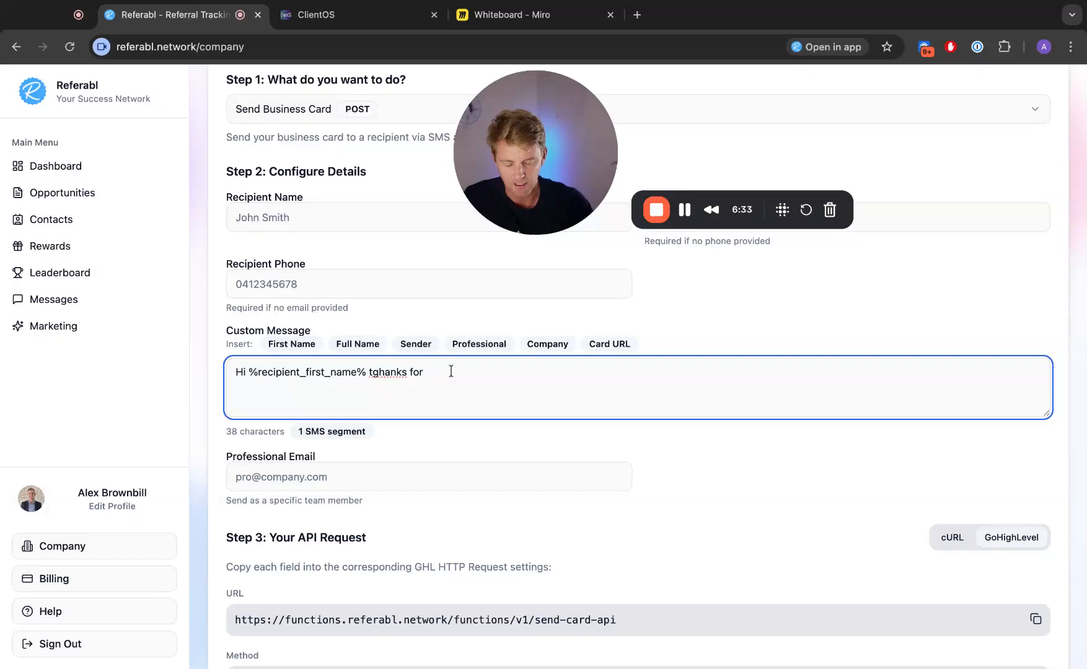
- Continue the message with "booking. Here's %professional_name%'s card. Please open and save." and add "with" after "booking"
type("booking. Here's")
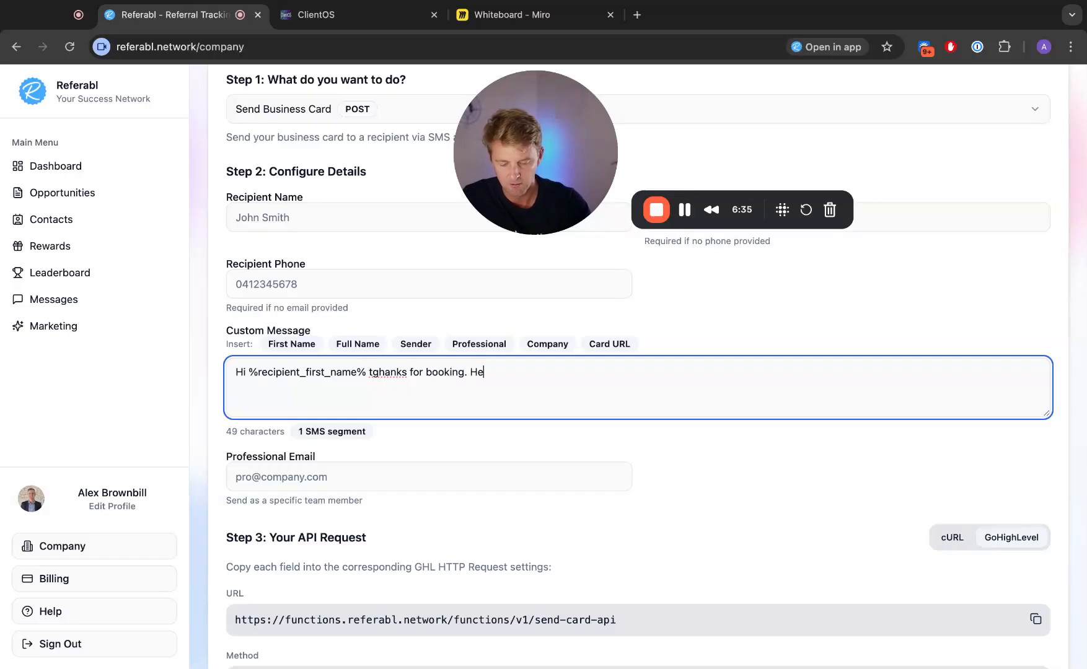
left_click(498, 348)
type("'s card. Please")
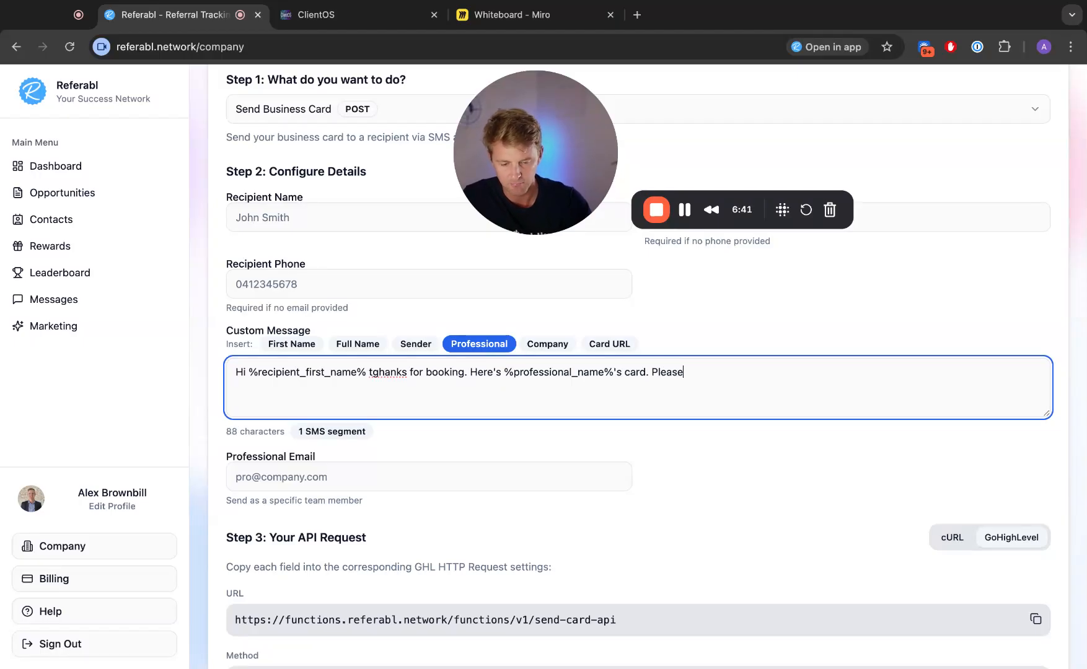
type(" open and save.")
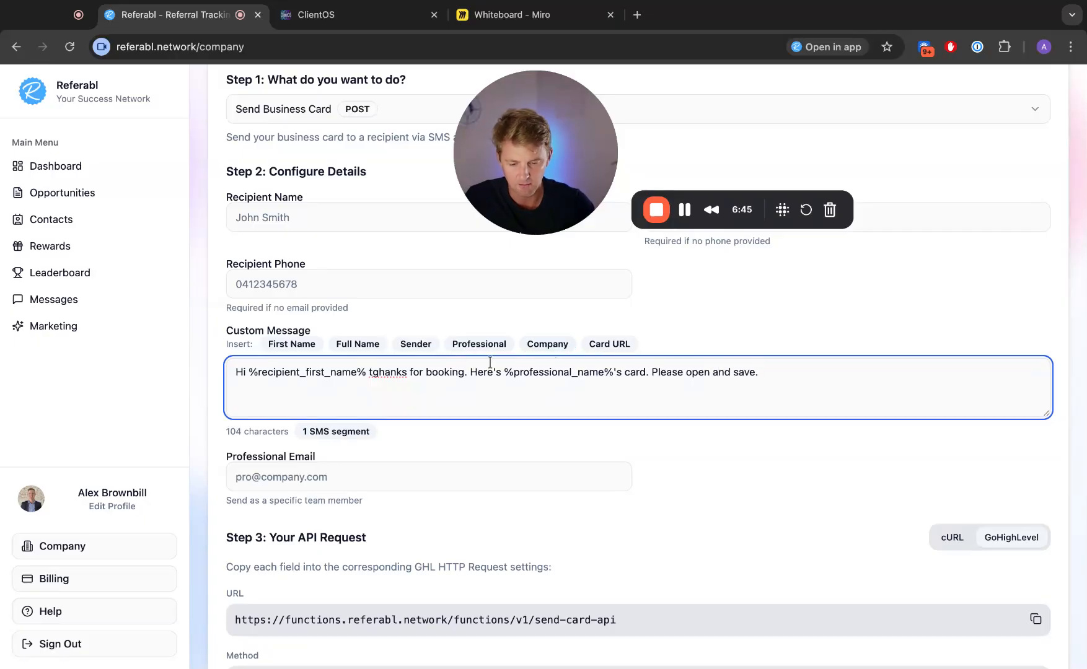
type(" with")
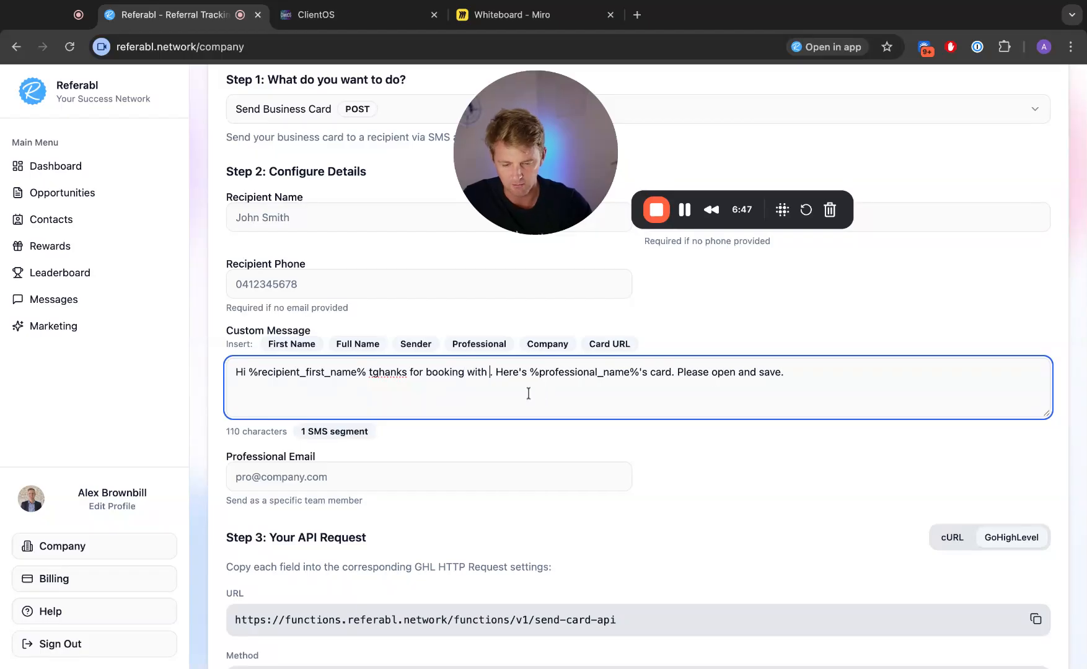
left_click(481, 344)
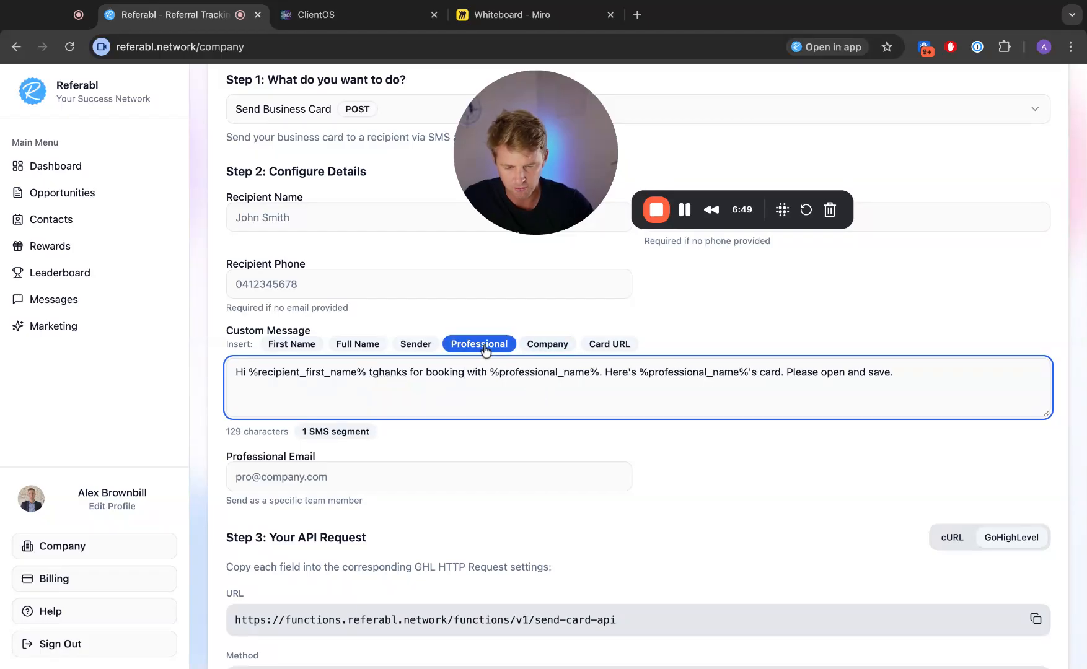
key("BackSpace")
key("BackSpace")
key("BackSpace")
key("BackSpace")
key("BackSpace")
key("BackSpace")
key("BackSpace")
key("BackSpace")
key("BackSpace")
key("BackSpace")
key("BackSpace")
key("BackSpace")
key("BackSpace")
key("BackSpace")
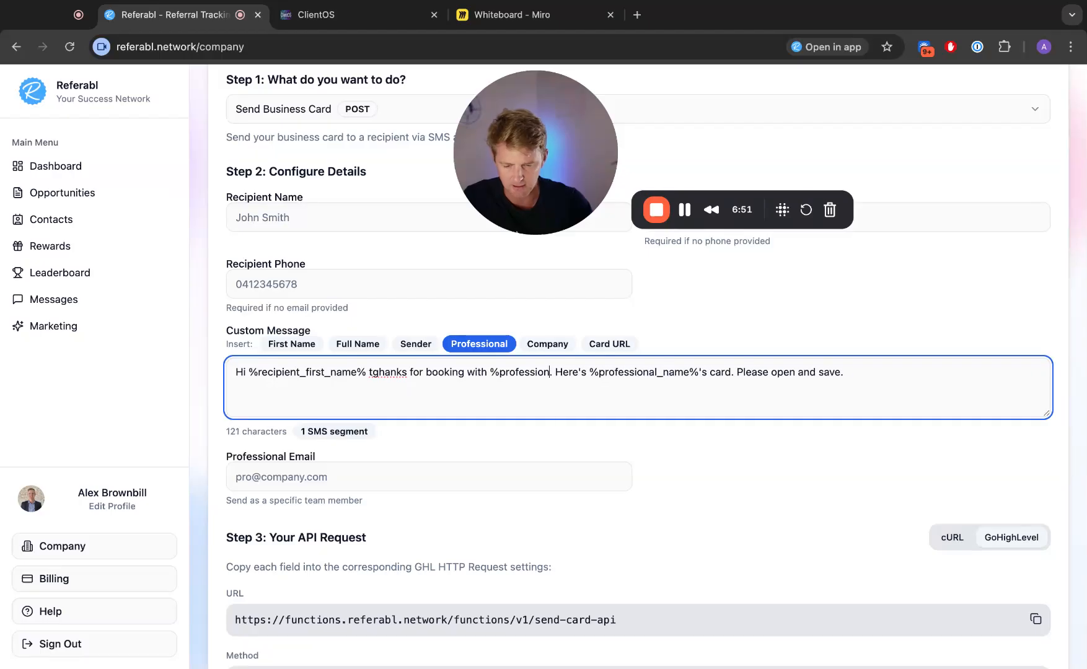
key("BackSpace")
key("BackSpace")
key("BackSpace")
key("BackSpace")
key("BackSpace")
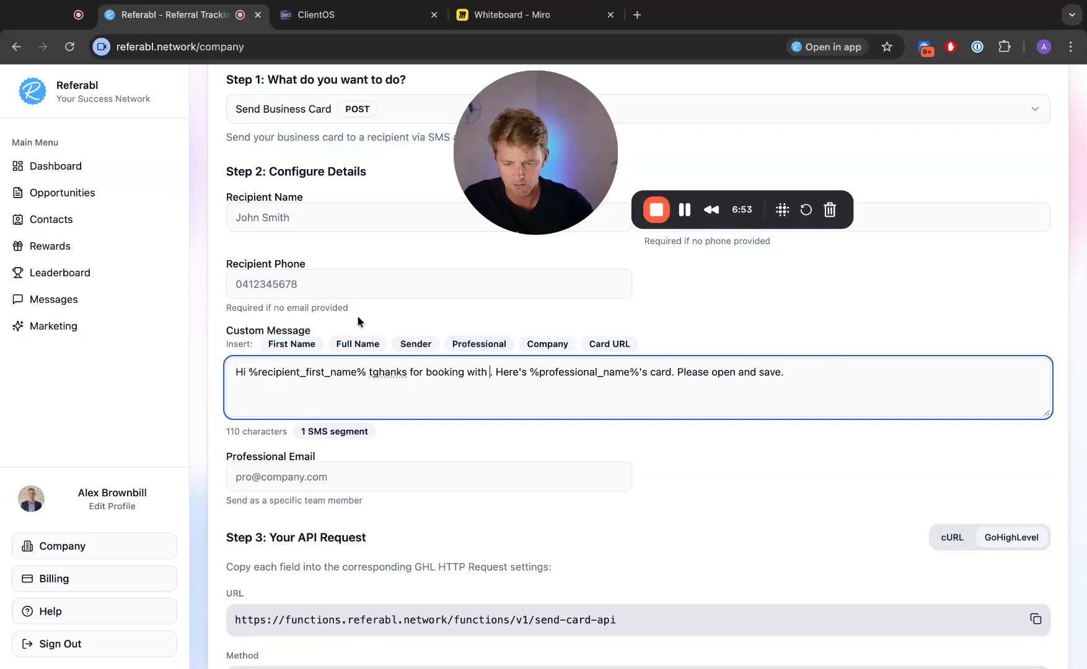
- Insert the company name placeholder after "booking with" and the card URL placeholder at the end of the message
left_click(540, 348)
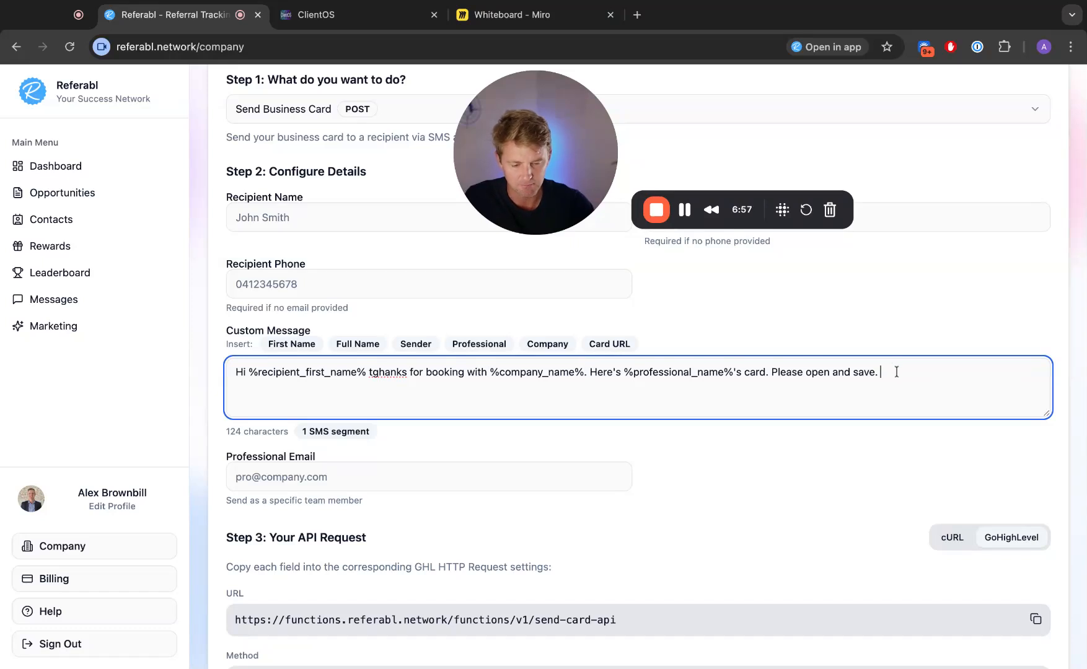
left_click(616, 345)
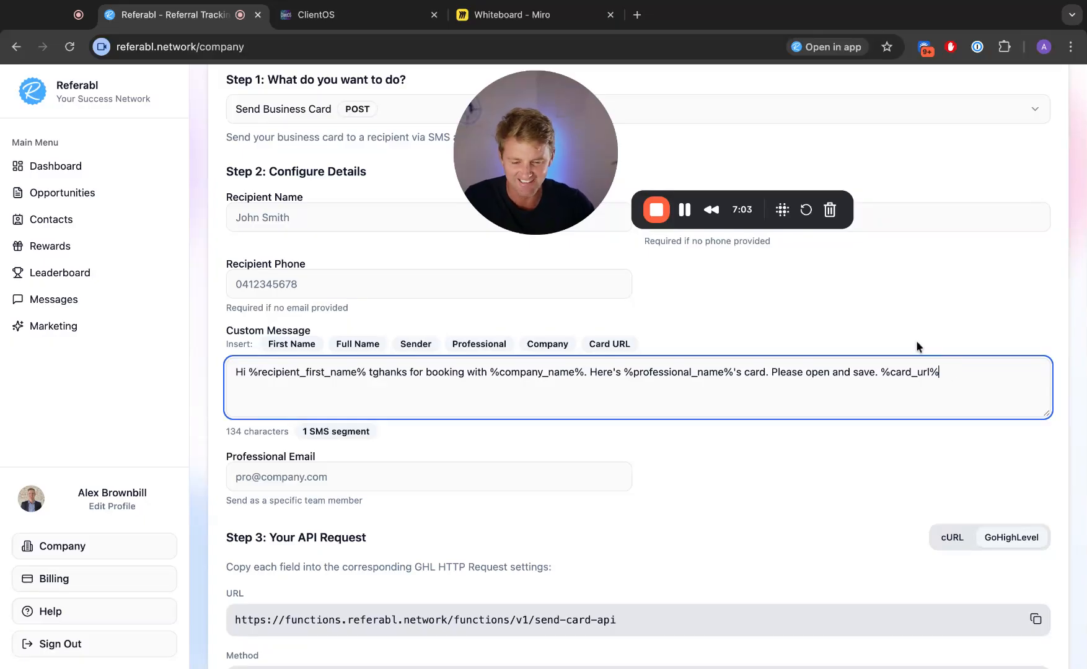
- Review the wording and placeholders of the custom message and view the generated request below it
left_click(692, 372)
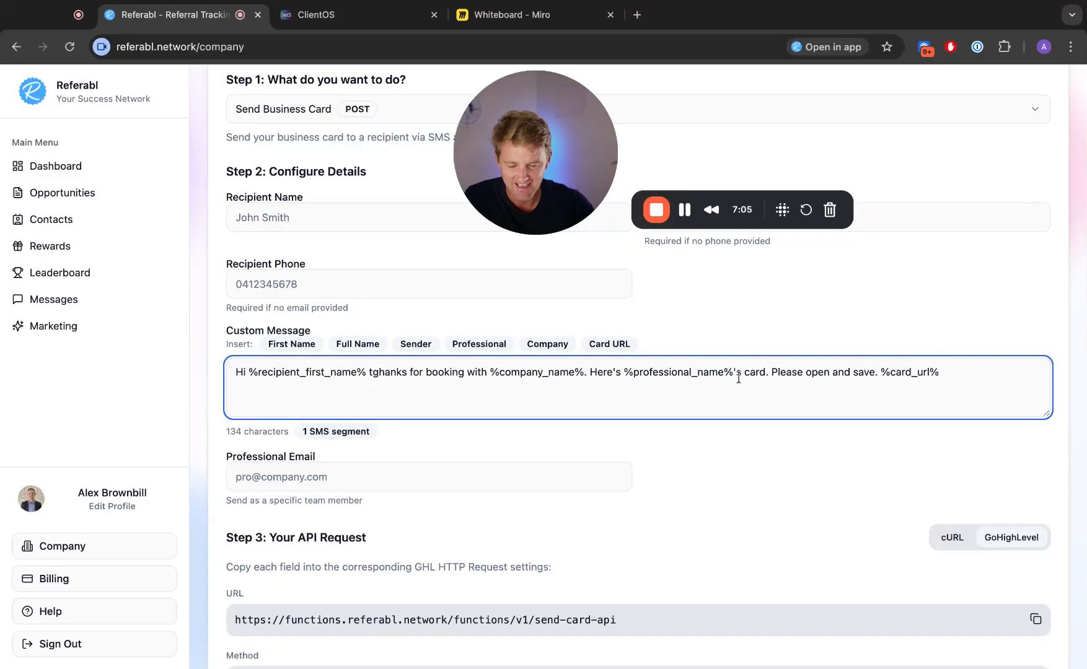
left_click(948, 374, "shift")
key("shift+Left")
key("shift+Left")
key("shift+Left")
key("shift+Left")
key("shift+Left")
key("shift+Left")
key("shift+Left")
key("shift+Left")
key("shift+Left")
key("shift+Left")
key("shift+Left")
key("shift+Left")
key("shift+Left")
key("shift+Left")
key("shift+Left")
key("shift+Left")
key("shift+Left")
key("shift+Left")
key("shift+Left")
key("shift+Left")
left_click(335, 372)
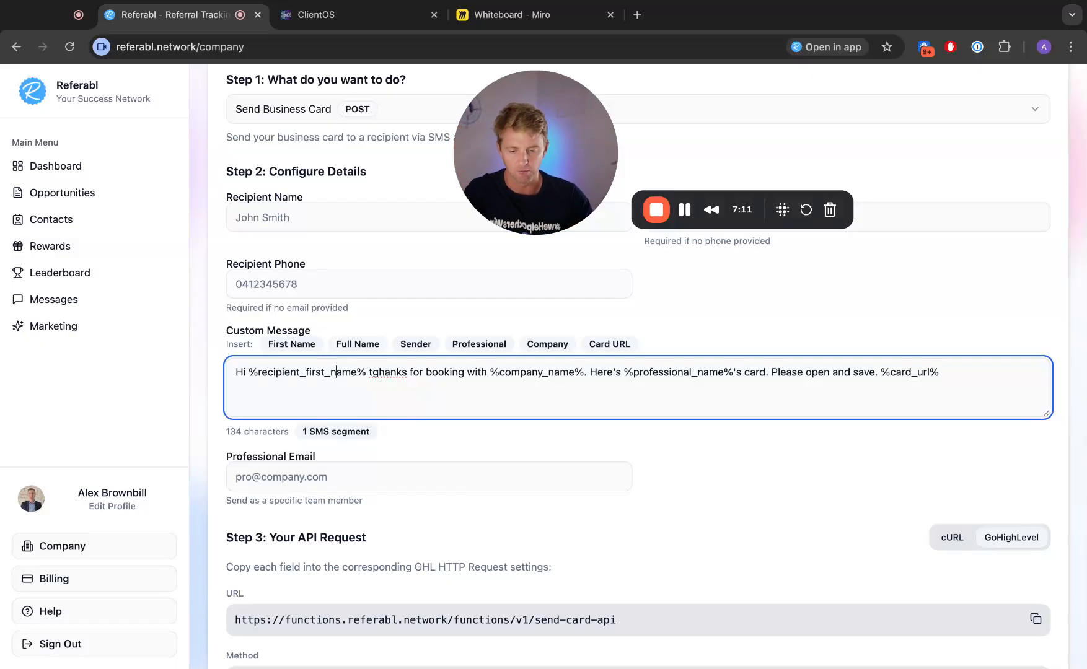
scroll(275, 351, "down", 3)
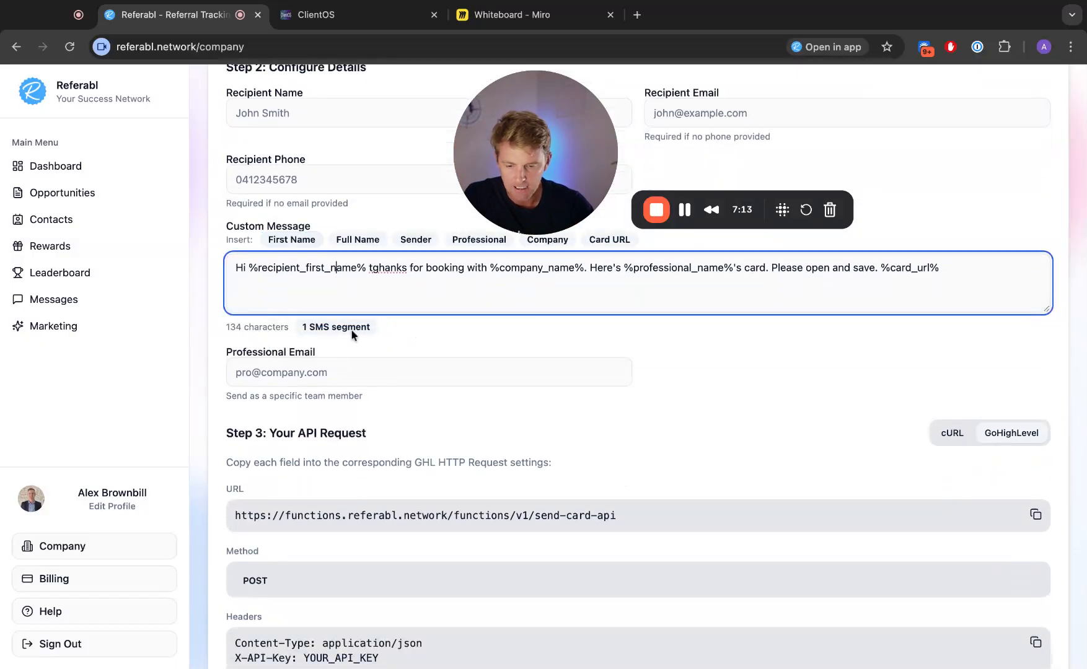
- Focus the empty professional email field and show the generated API request in cURL format
left_click(307, 376)
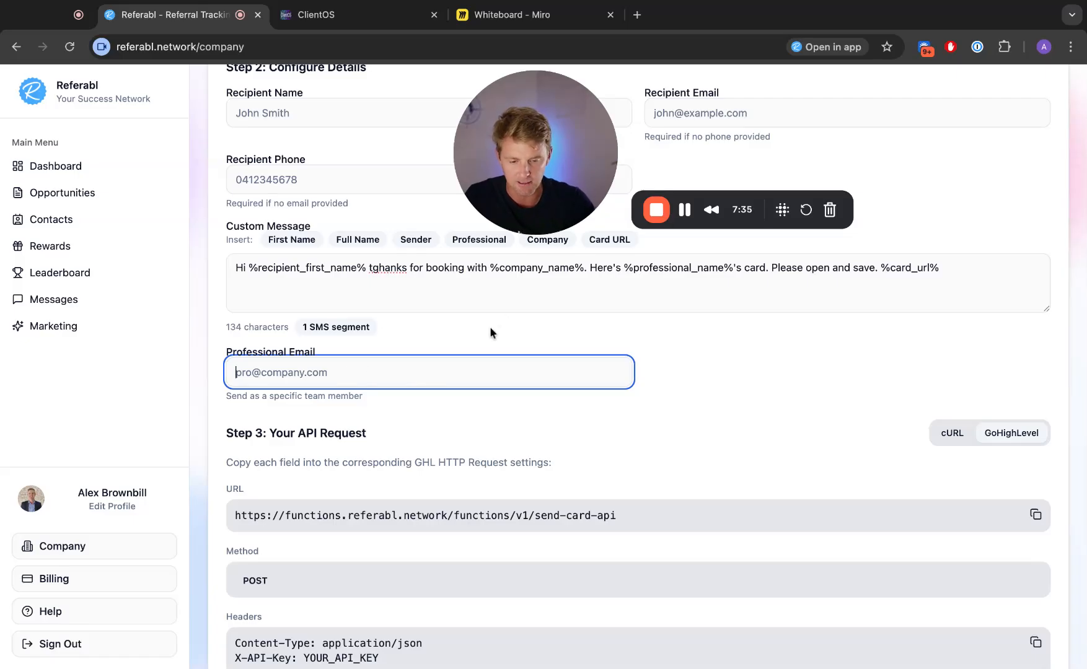
scroll(491, 333, "down", 1)
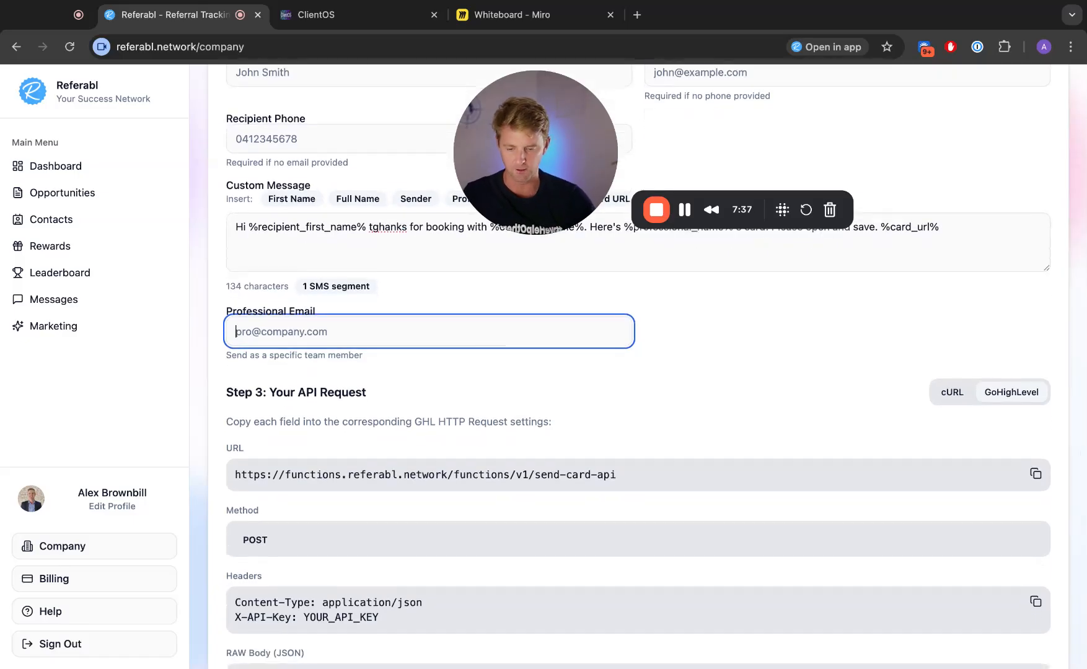
scroll(491, 333, "down", 3)
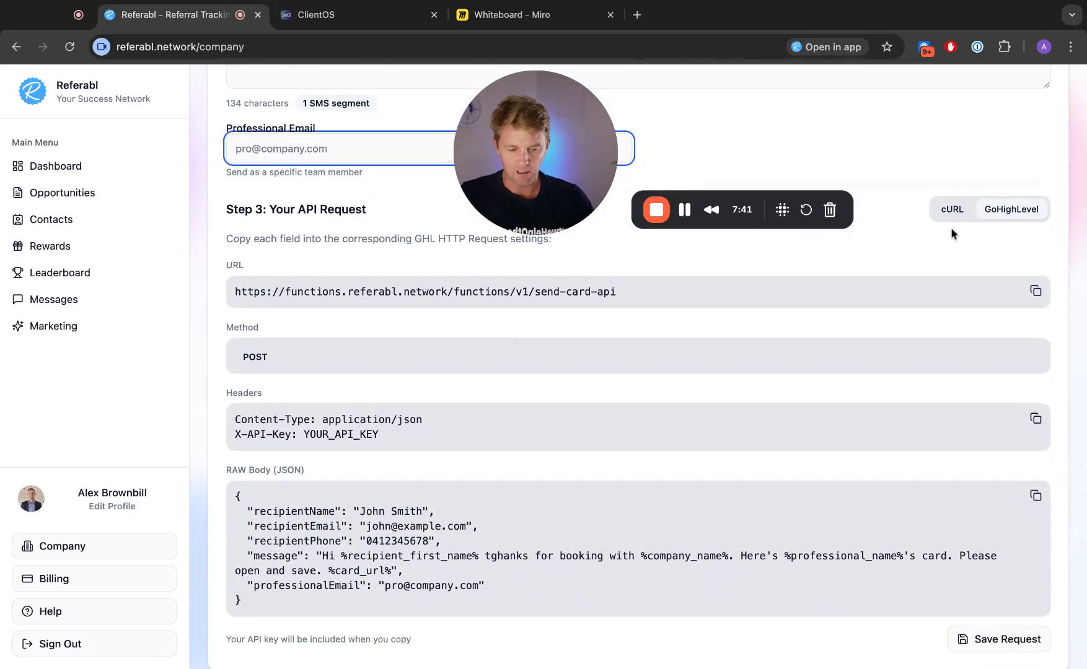
left_click(953, 254)
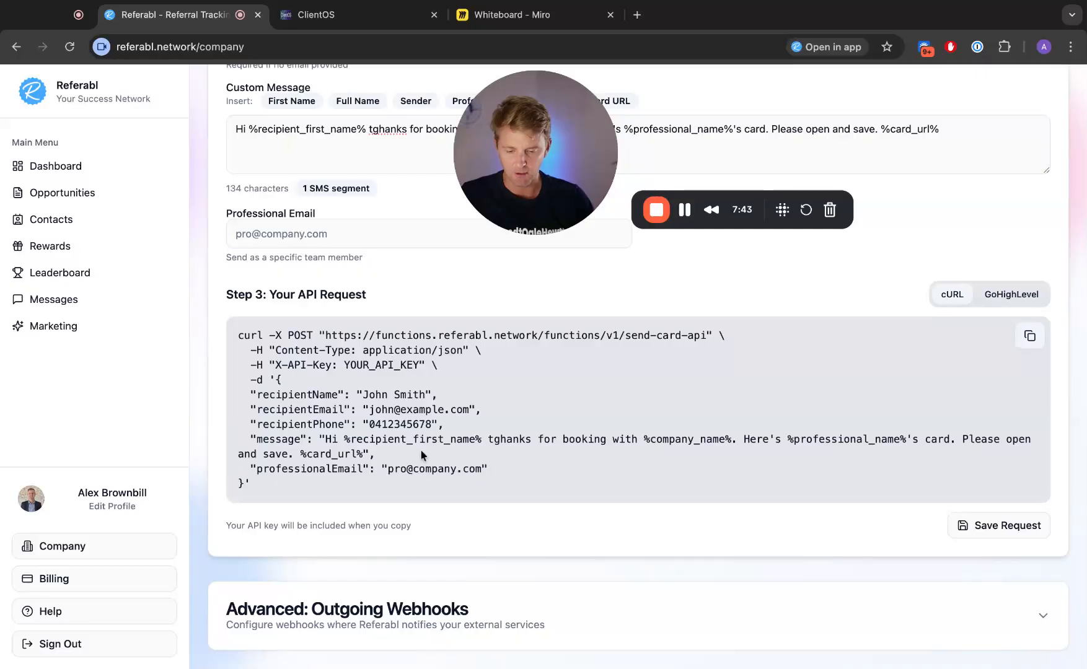
- Enter the test text "qweqweqeqe" as the professional email to preview it in the cURL request, and clear the field again
scroll(422, 370, "up", 1)
left_click(324, 266)
type("qweqweqeqeq")
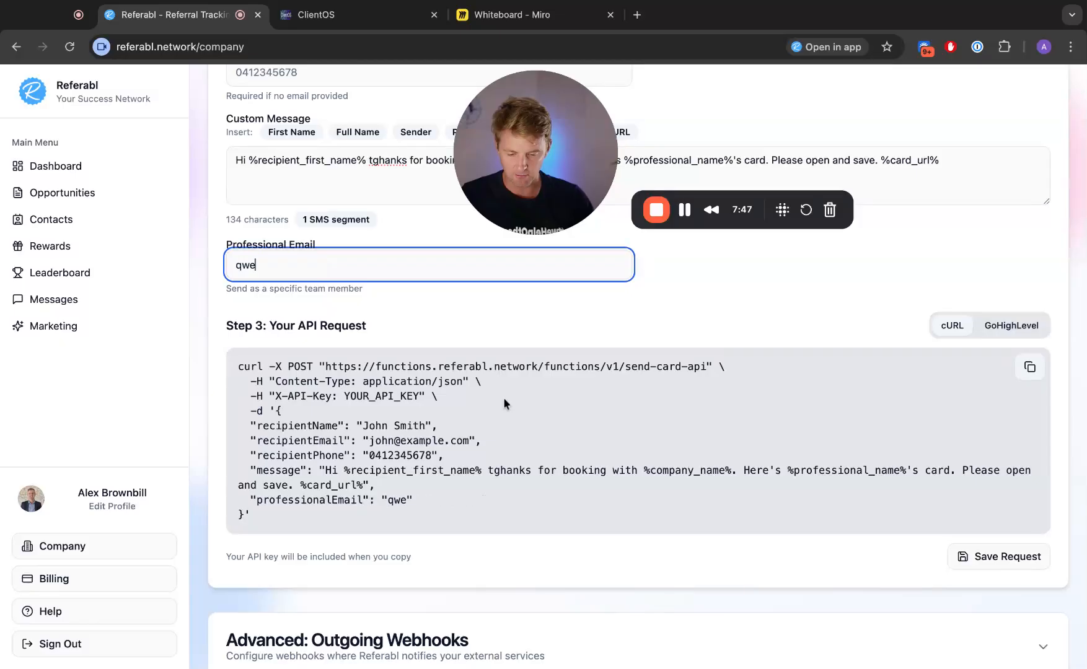
key("BackSpace")
key("BackSpace")
key("BackSpace")
key("BackSpace")
key("BackSpace")
key("BackSpace")
key("BackSpace")
key("BackSpace")
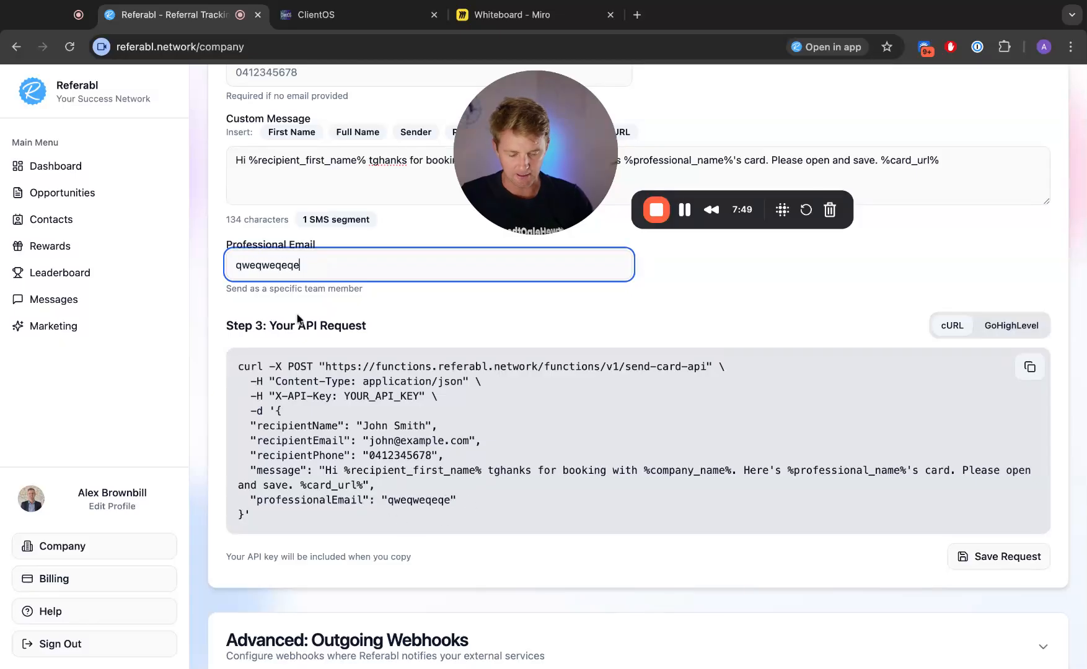
key("BackSpace")
key("BackSpace")
key("BackSpace")
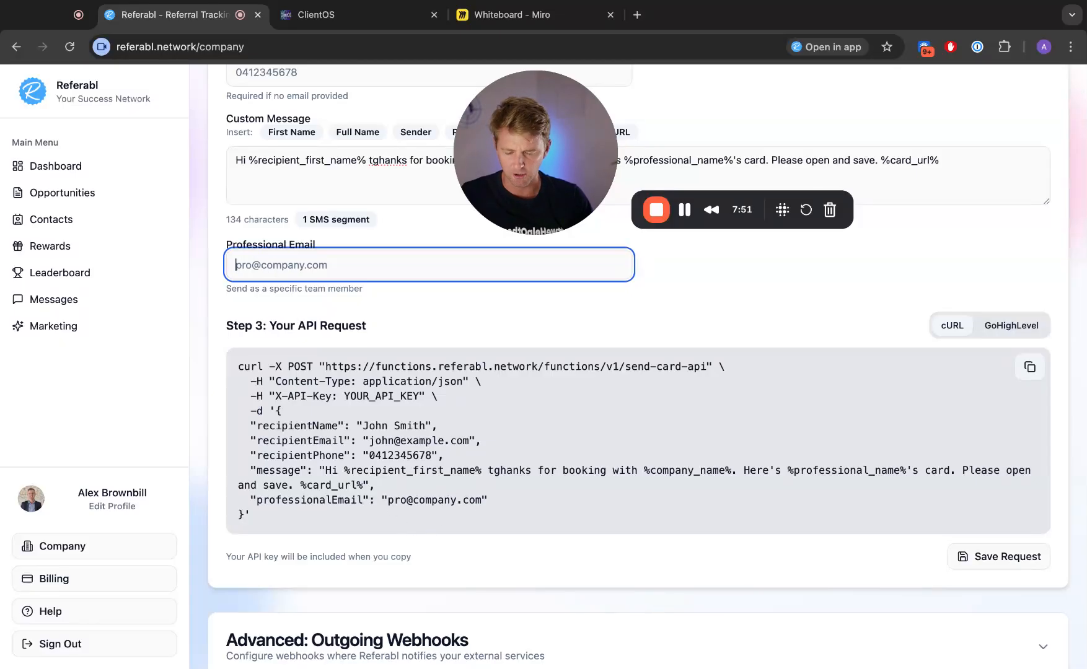
- Open the form for saving this Send Business Card request and cancel it without entering a request name
scroll(544, 300, "up", 1)
scroll(595, 348, "down", 2)
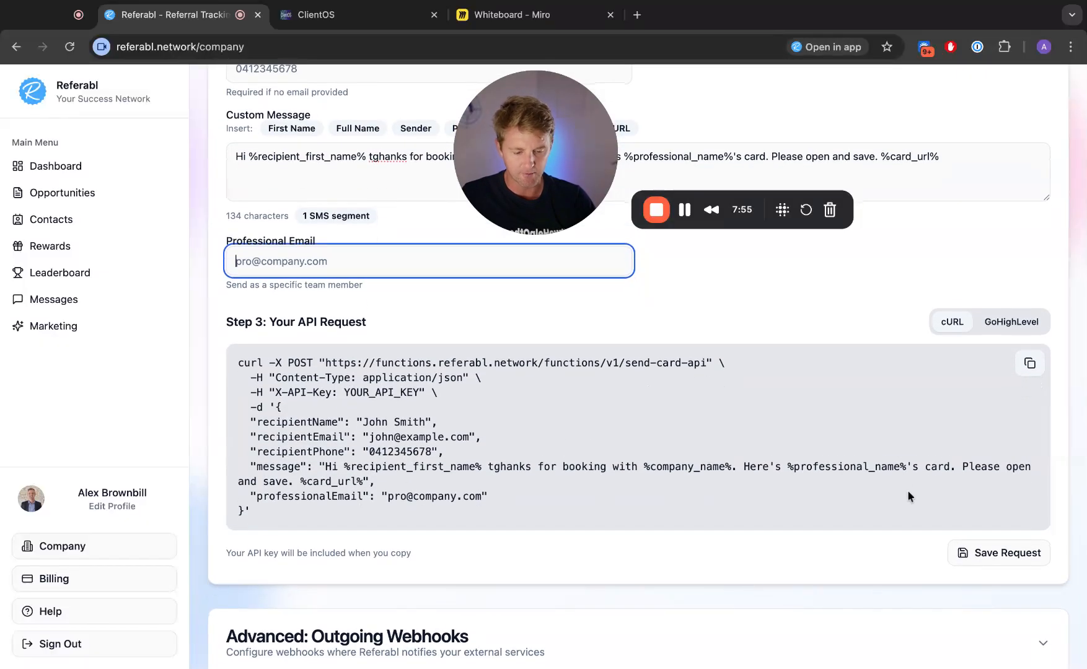
left_click(1018, 563)
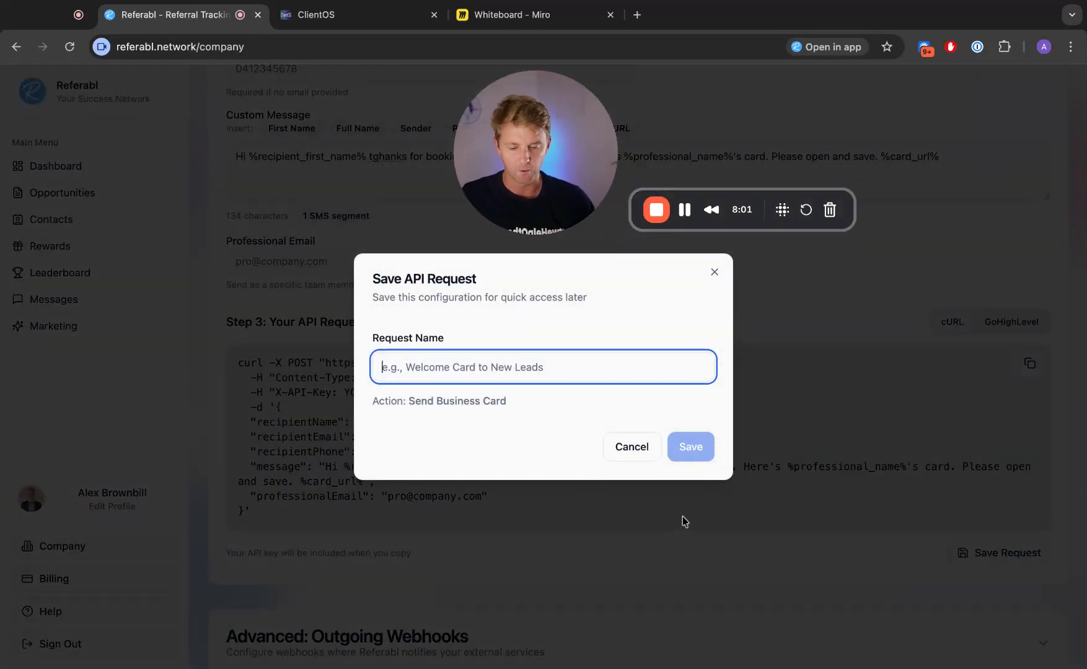
left_click(628, 459)
- Review the configured card details and copy the complete generated cURL request
scroll(630, 455, "up", 4)
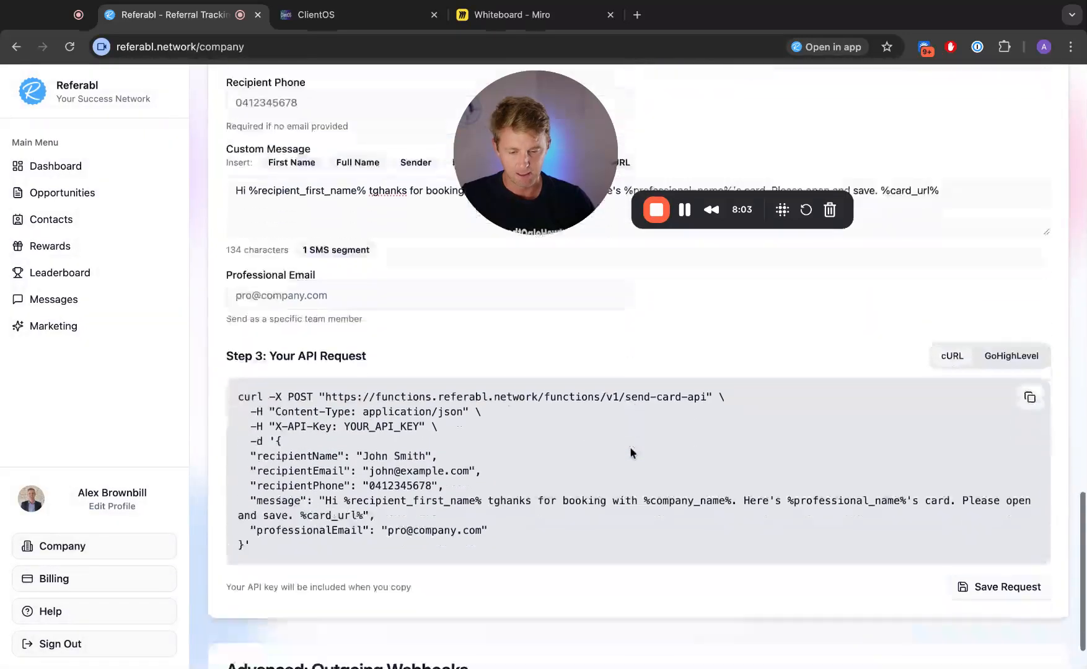
scroll(630, 453, "up", 3)
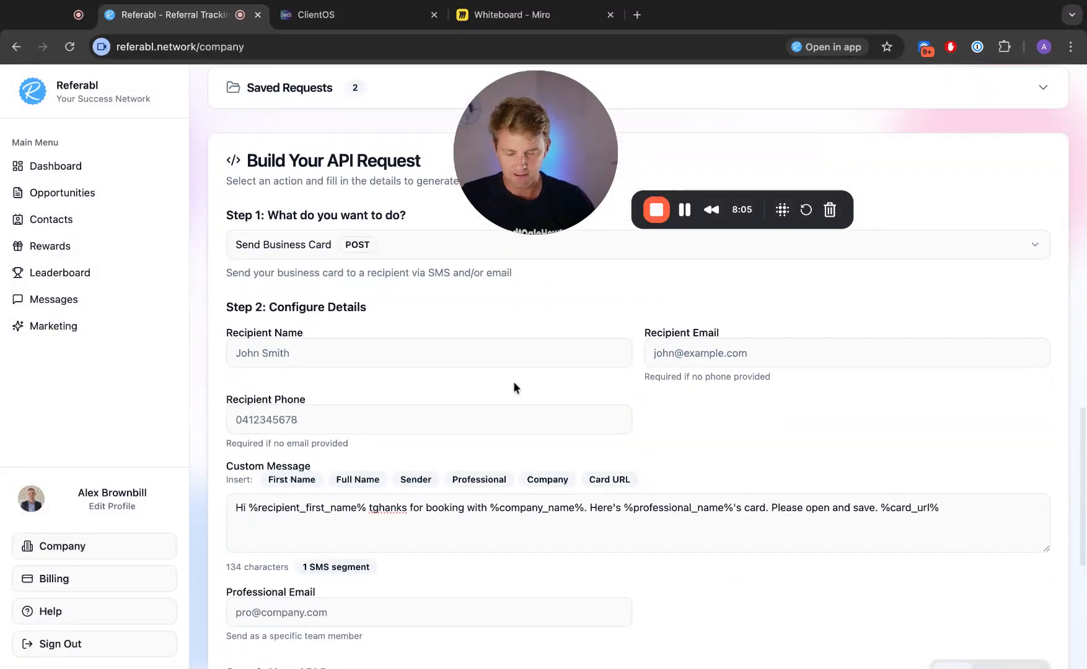
scroll(389, 397, "down", 3)
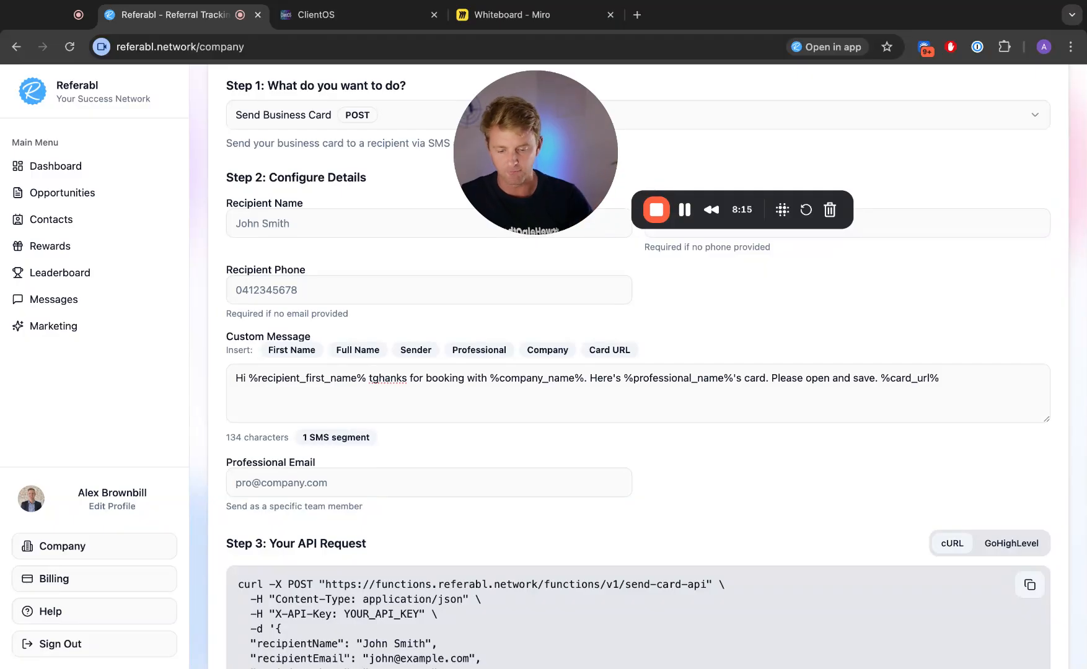
scroll(954, 514, "down", 3)
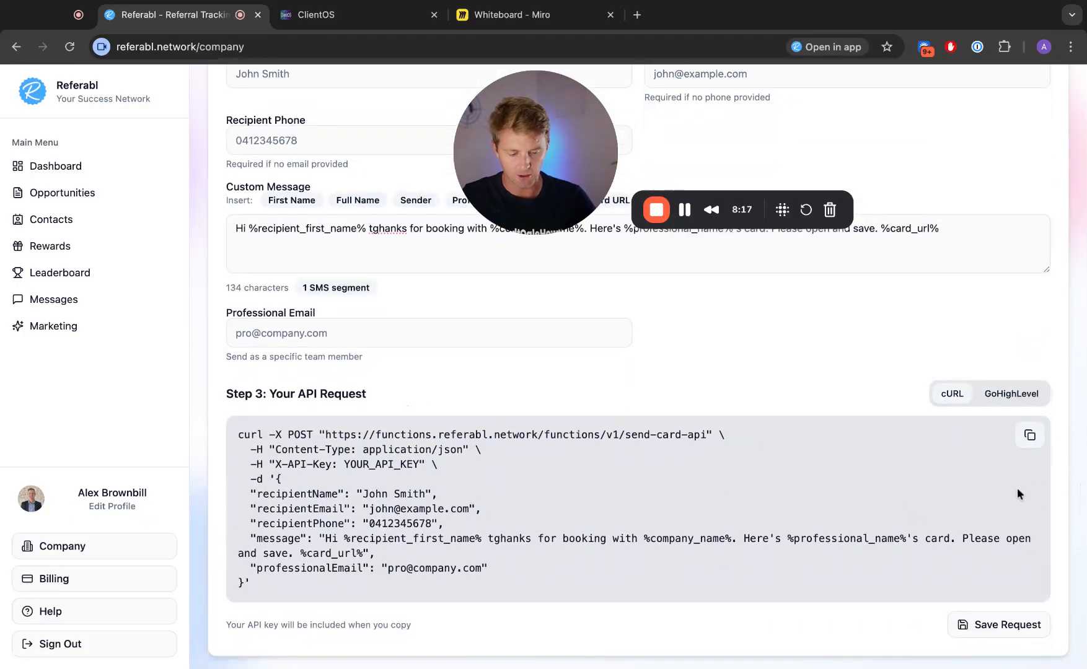
left_click(1029, 436)
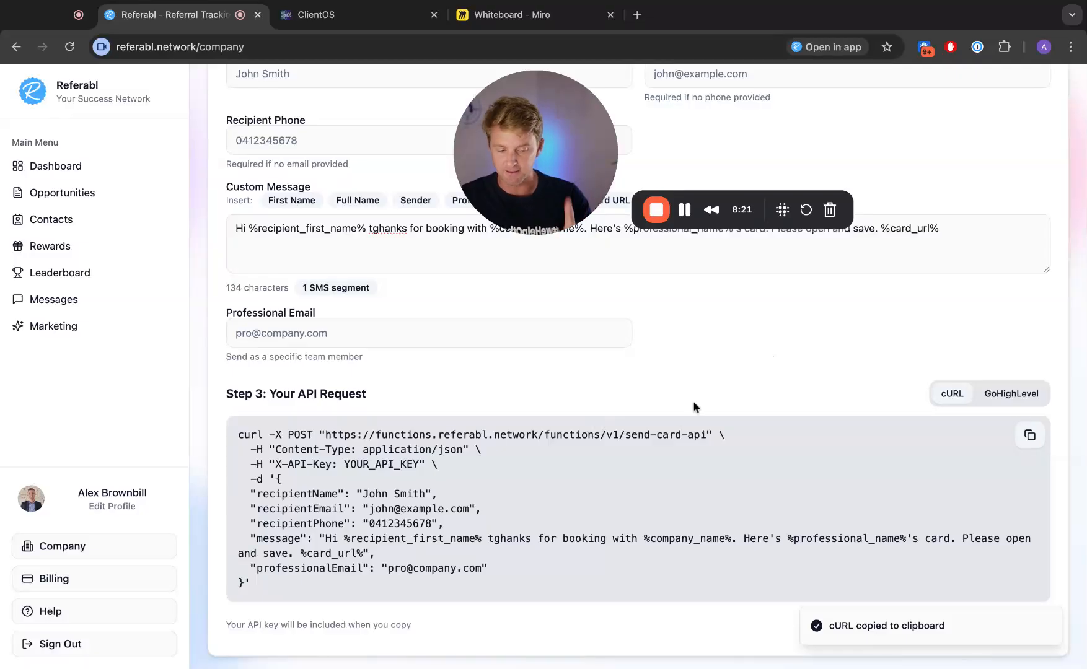
left_click(1031, 436)
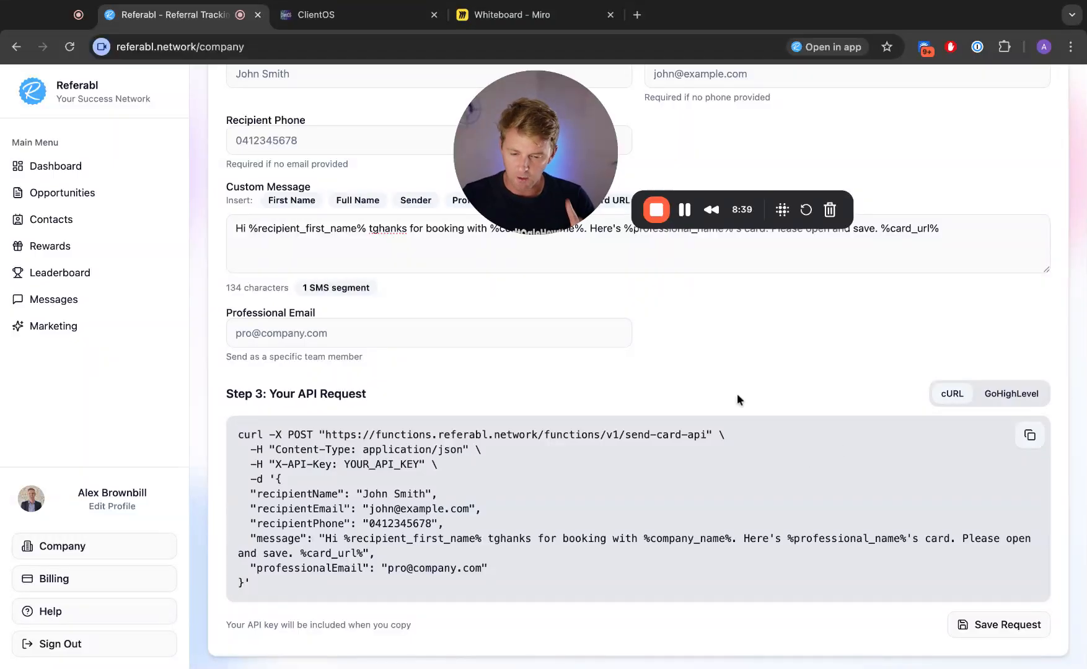
- Show the generated API request in GoHighLevel format and review its URL, method, headers and raw body
left_click(1012, 393)
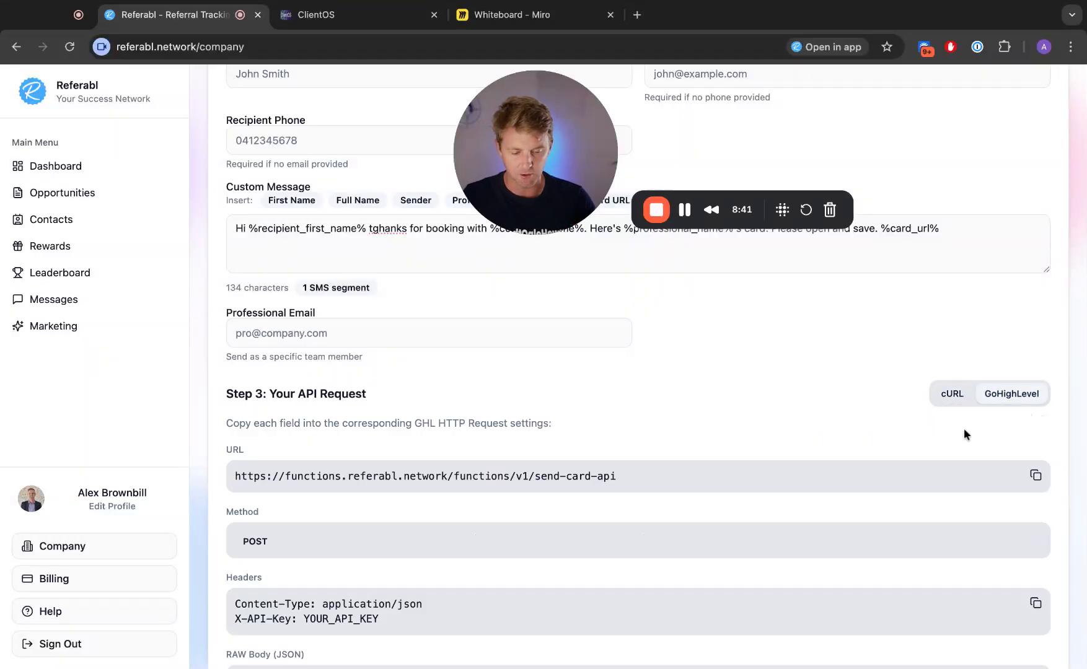
scroll(756, 387, "down", 5)
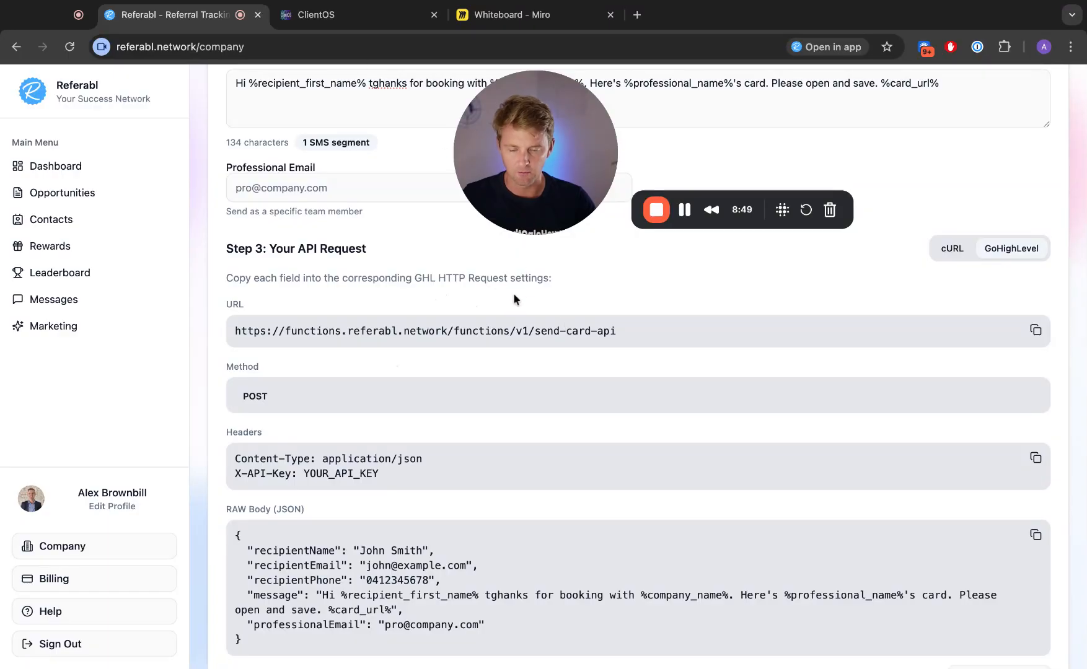
scroll(530, 310, "down", 1)
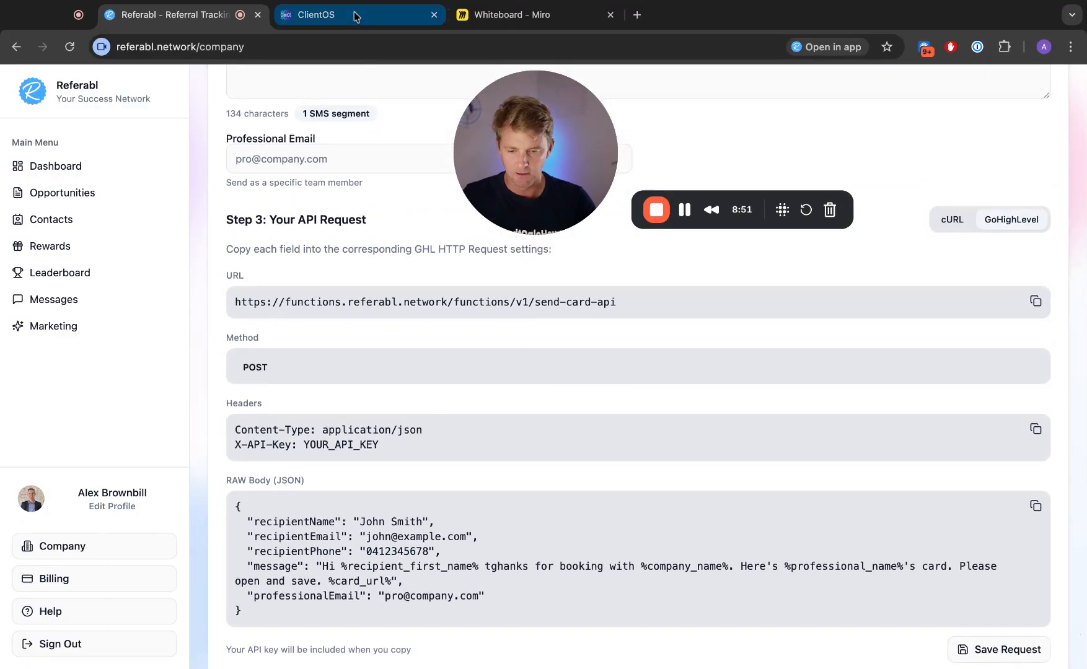
- Switch to ClientOS, examine the existing Send Referabl Card action down to its raw body, and close it unchanged
left_click(356, 19)
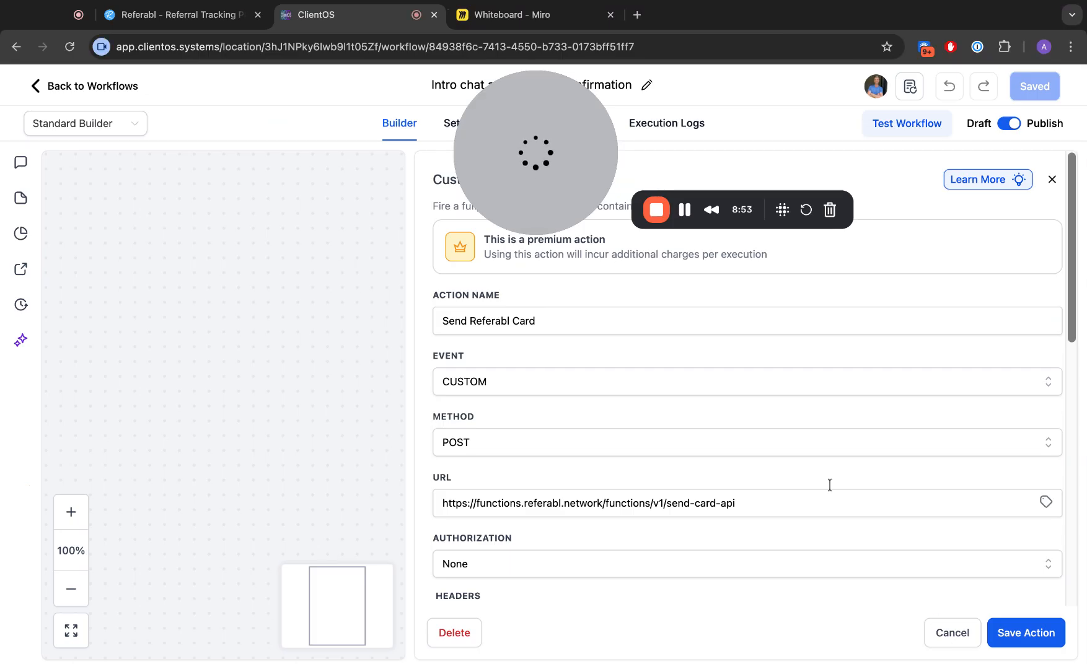
scroll(830, 486, "down", 5)
scroll(831, 486, "down", 5)
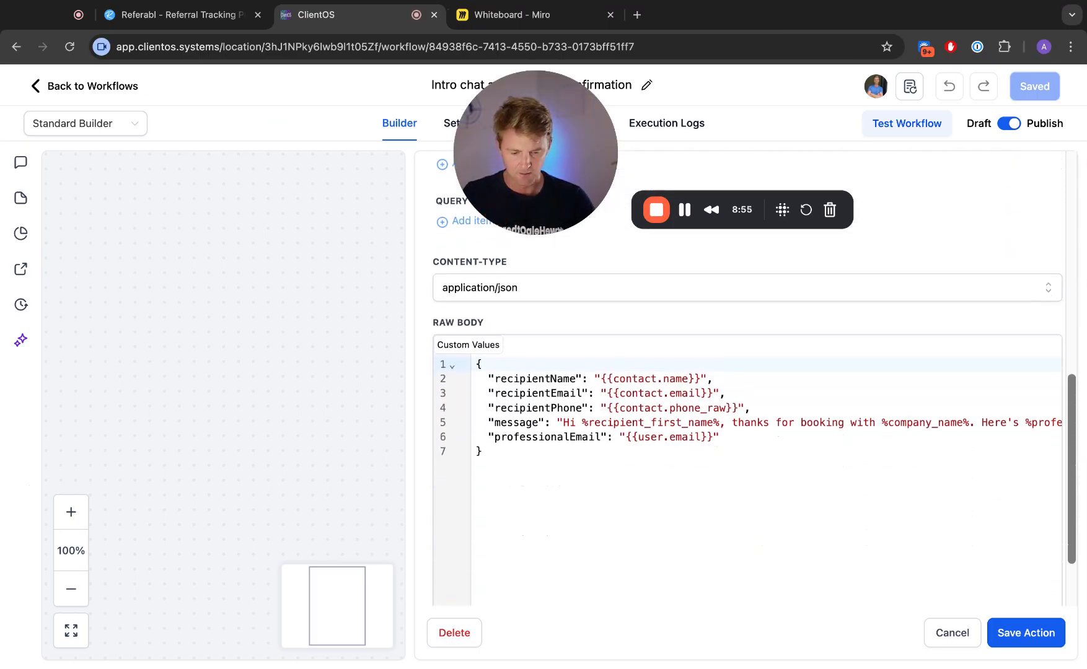
left_click(955, 635)
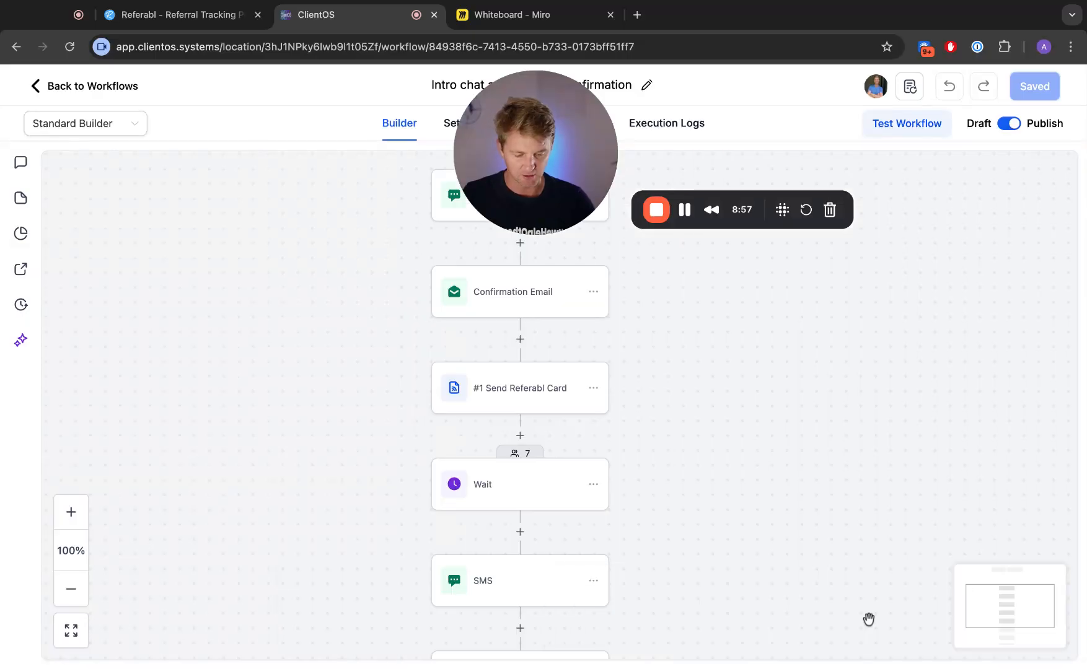
- Review the workflow from its Appointment Status trigger and add a Custom Webhook action directly before the first SMS
scroll(375, 342, "up", 2)
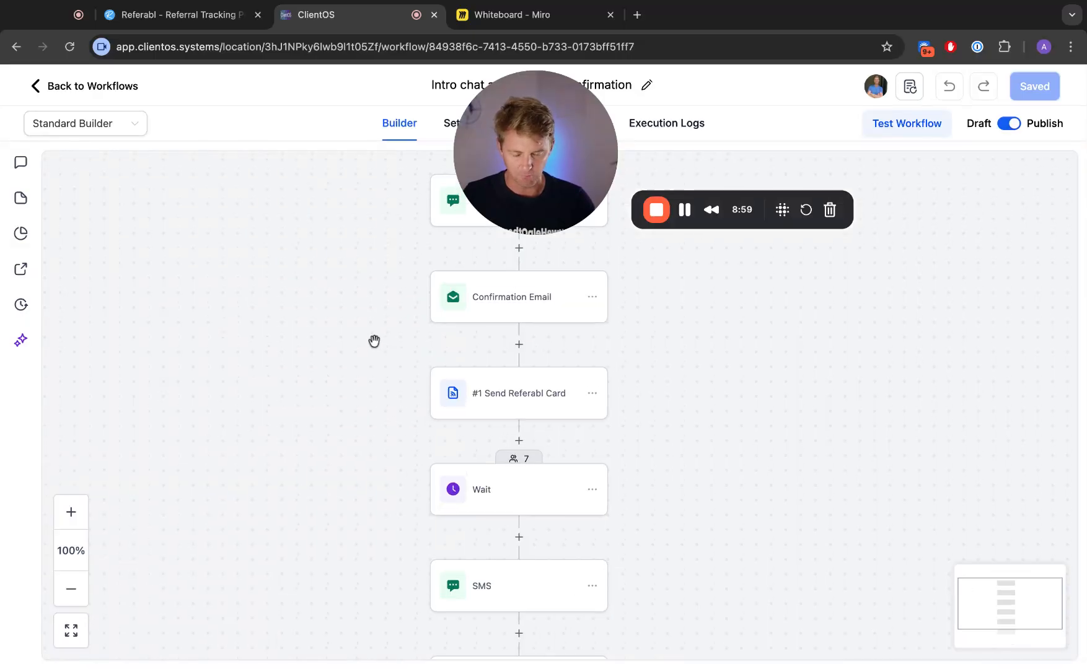
scroll(375, 341, "up", 6)
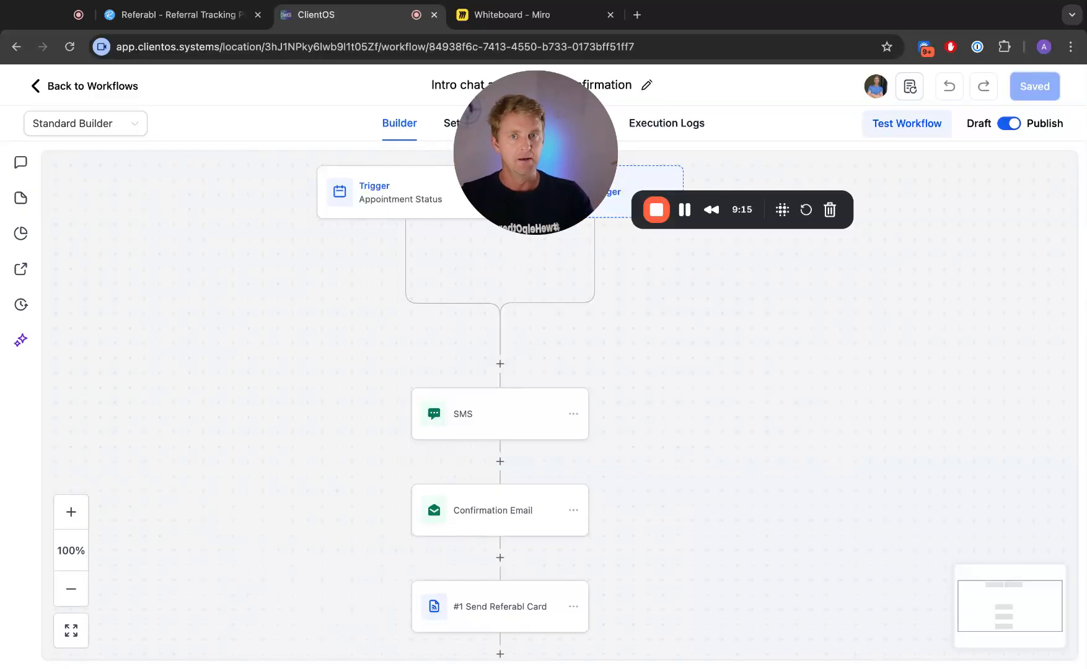
scroll(336, 275, "down", 2)
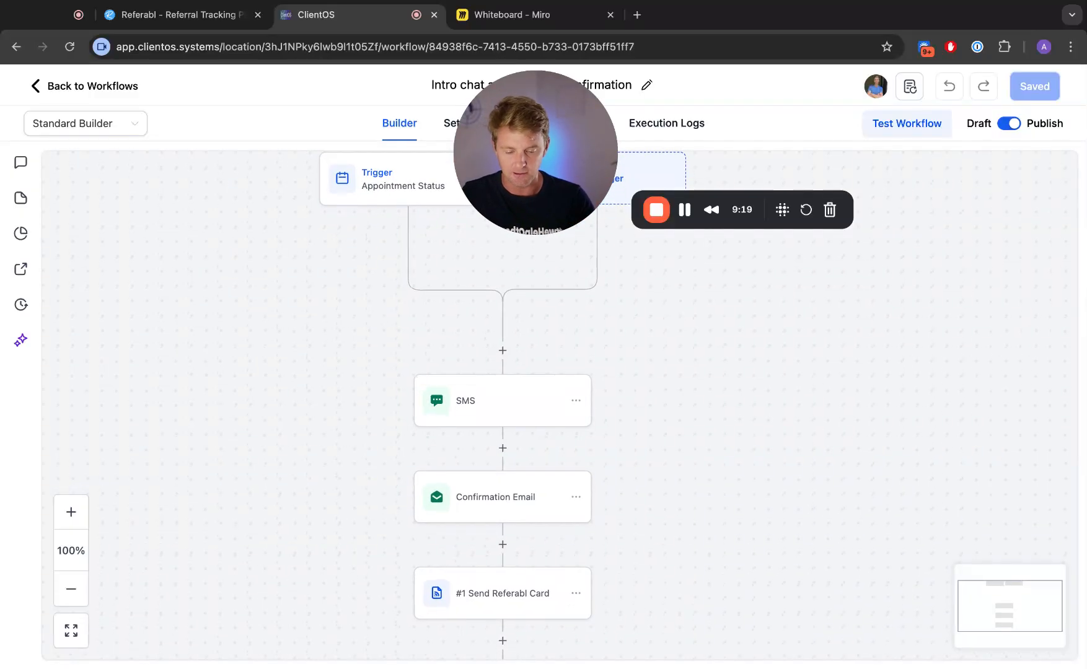
scroll(502, 403, "down", 5)
scroll(478, 452, "down", 3)
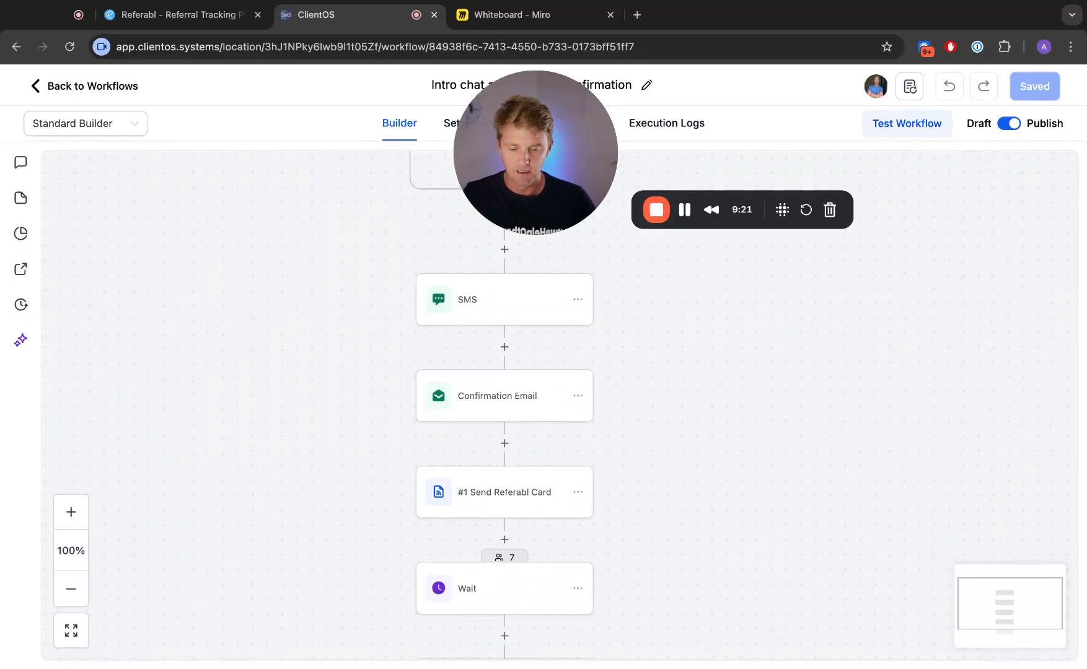
scroll(420, 447, "down", 2)
scroll(449, 483, "up", 5)
left_click(490, 296)
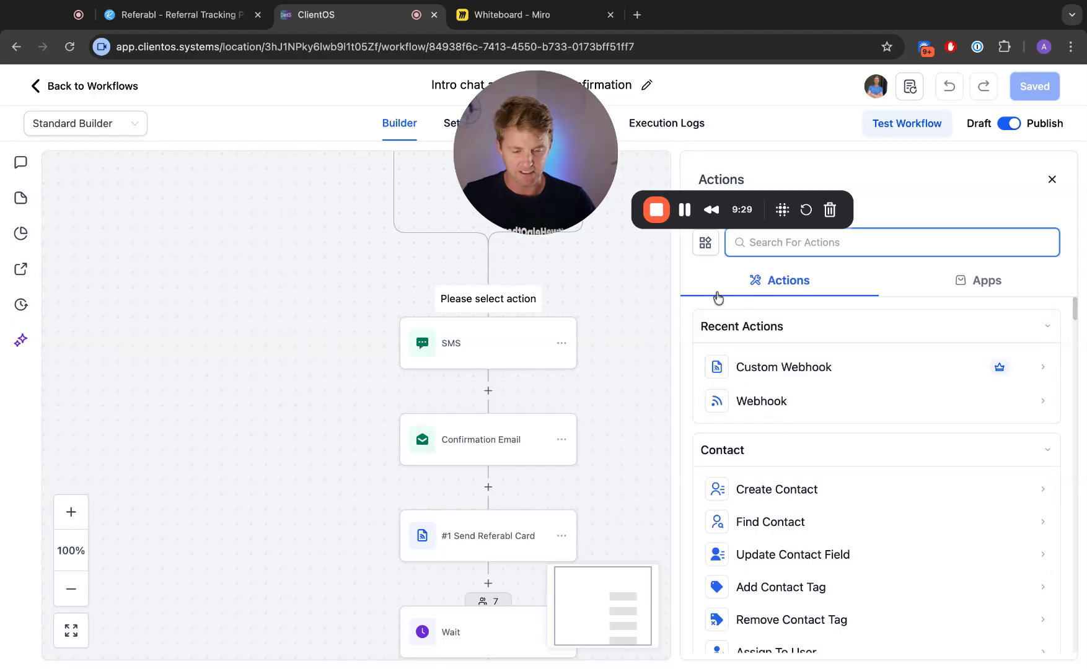
left_click(785, 368)
scroll(631, 332, "down", 1)
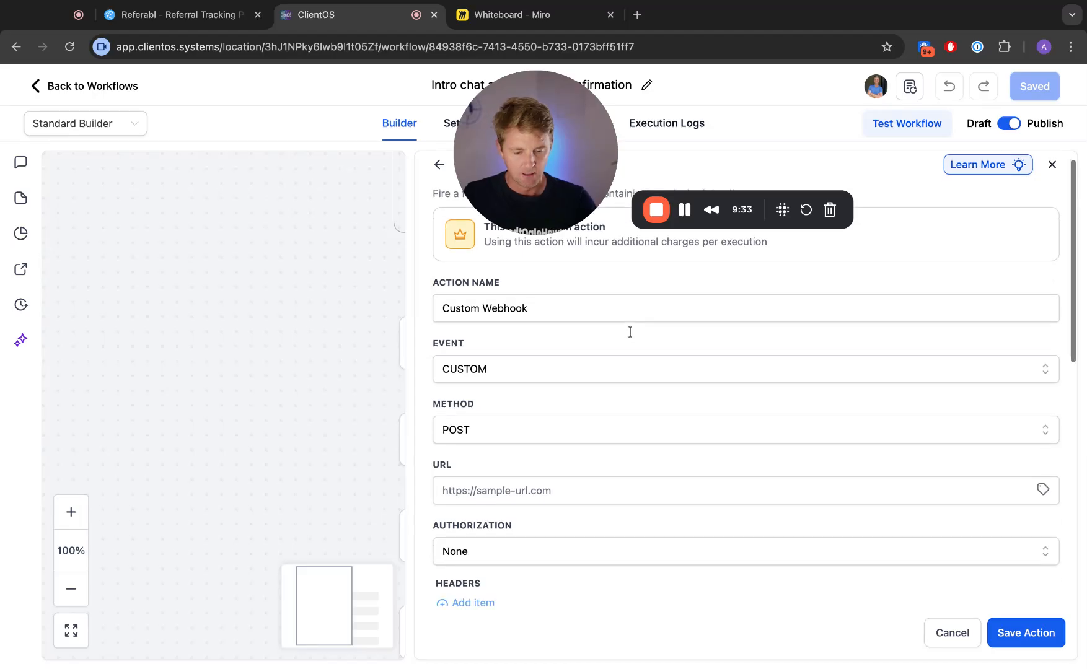
- Check the new webhook's event and method options, keeping CUSTOM as the event and POST as the method
left_click(512, 364)
left_click(516, 365)
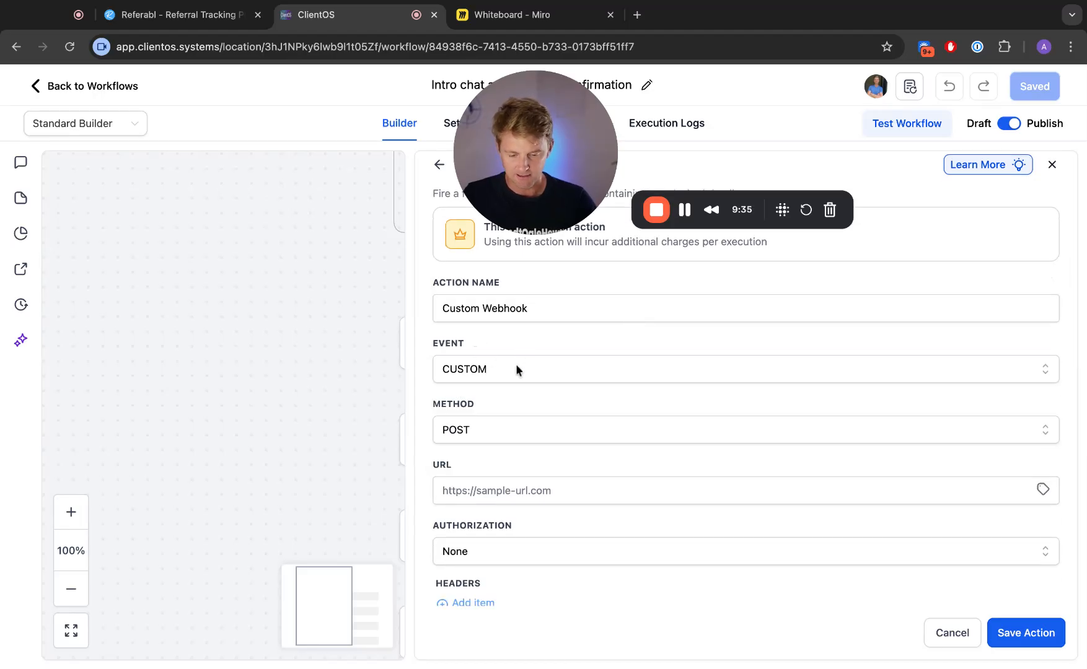
left_click(490, 429)
left_click(526, 396)
left_click(523, 490)
left_click(197, 17)
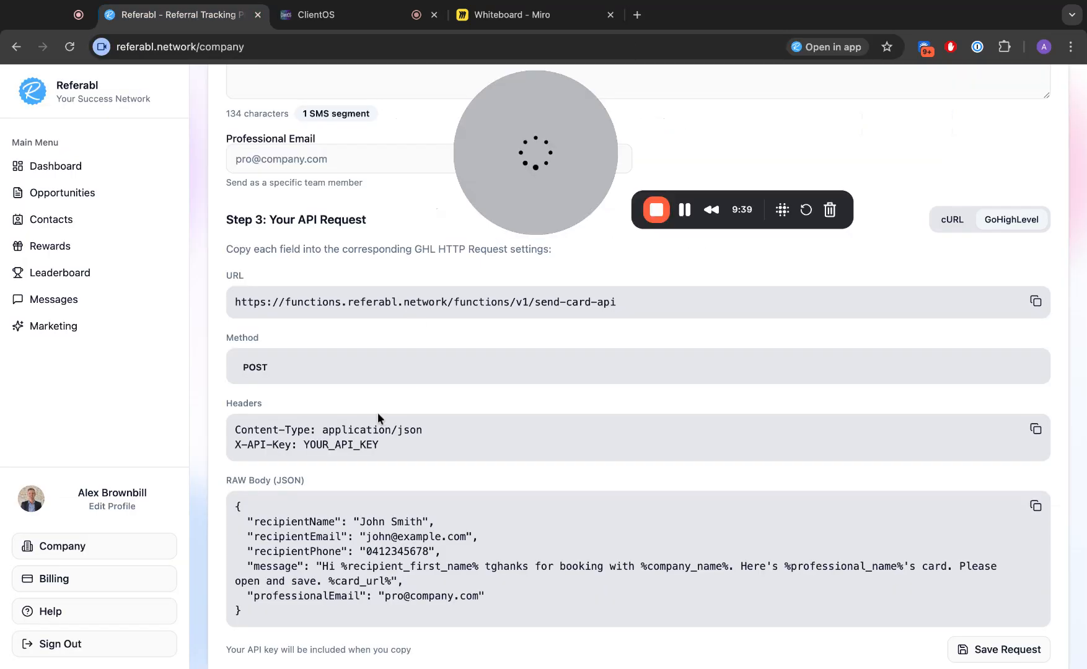
left_click(1035, 308)
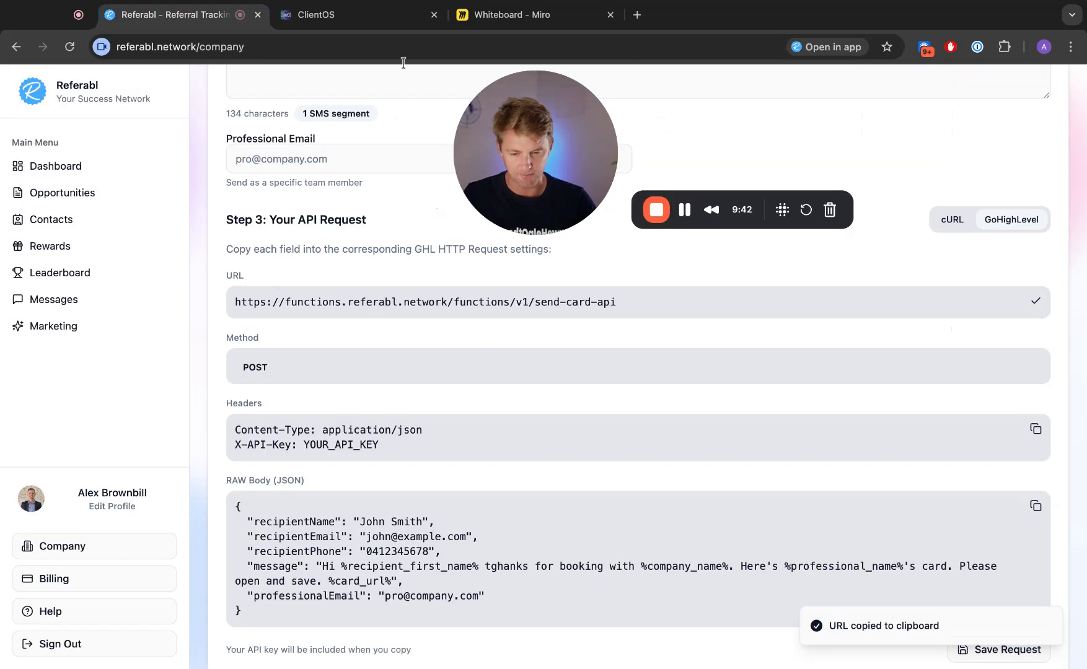
left_click(371, 19)
key("ctrl+v")
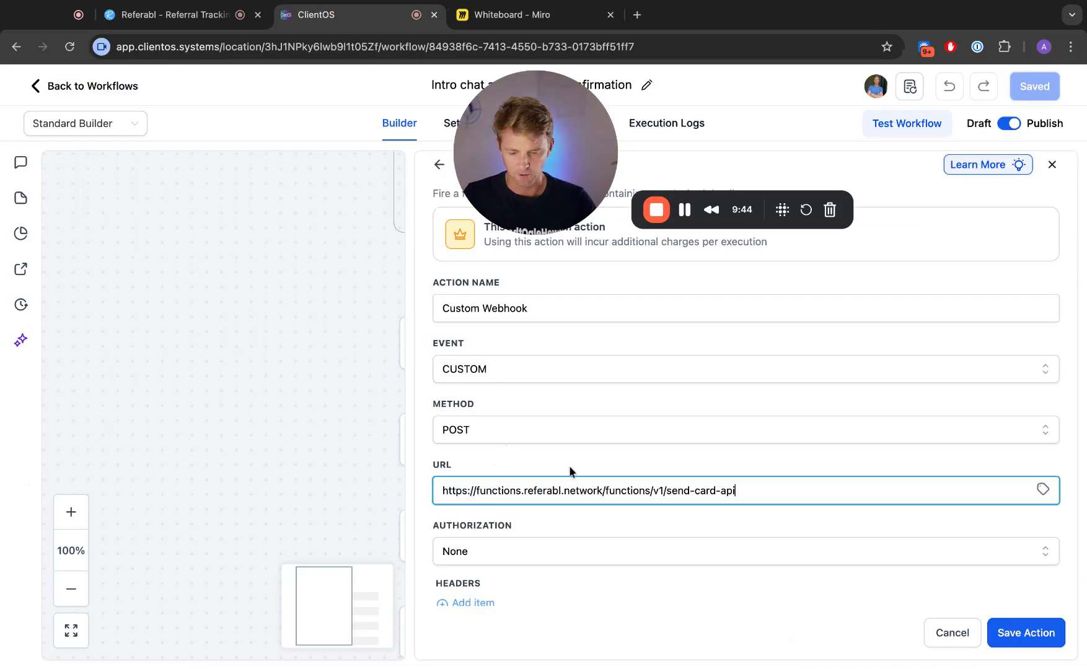
- Add two empty key and value rows to the webhook's headers
scroll(570, 473, "down", 3)
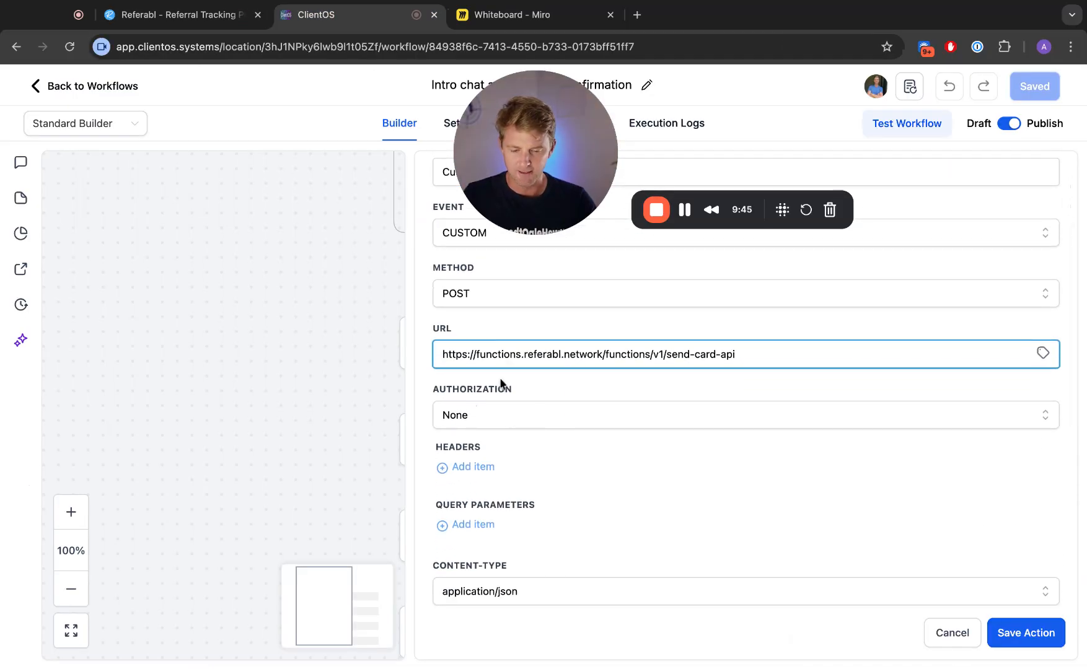
left_click(466, 467)
scroll(624, 452, "down", 3)
left_click(490, 358)
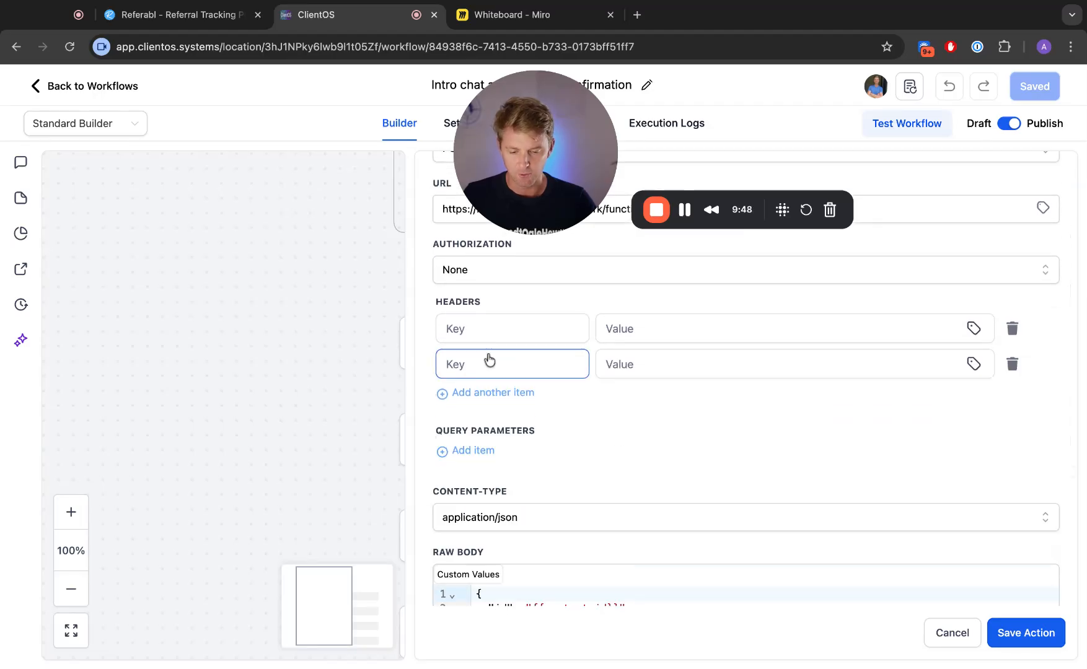
- Copy the header name Content-Type from the Referabl request and paste it as the ClientOS webhook's first header key
left_click(220, 21)
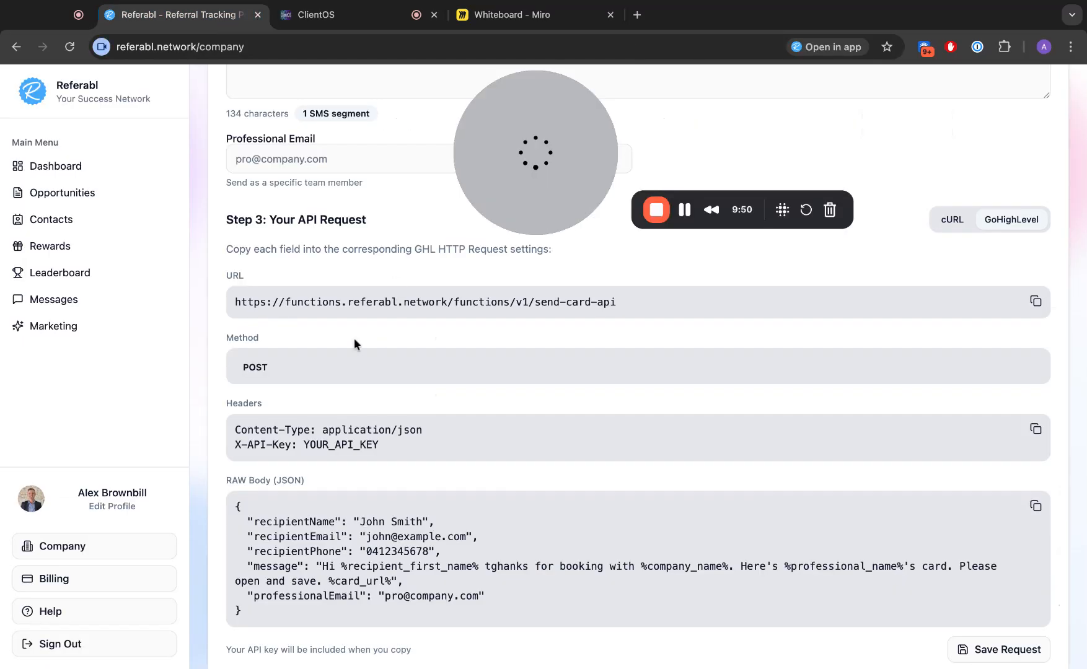
double_click(307, 429)
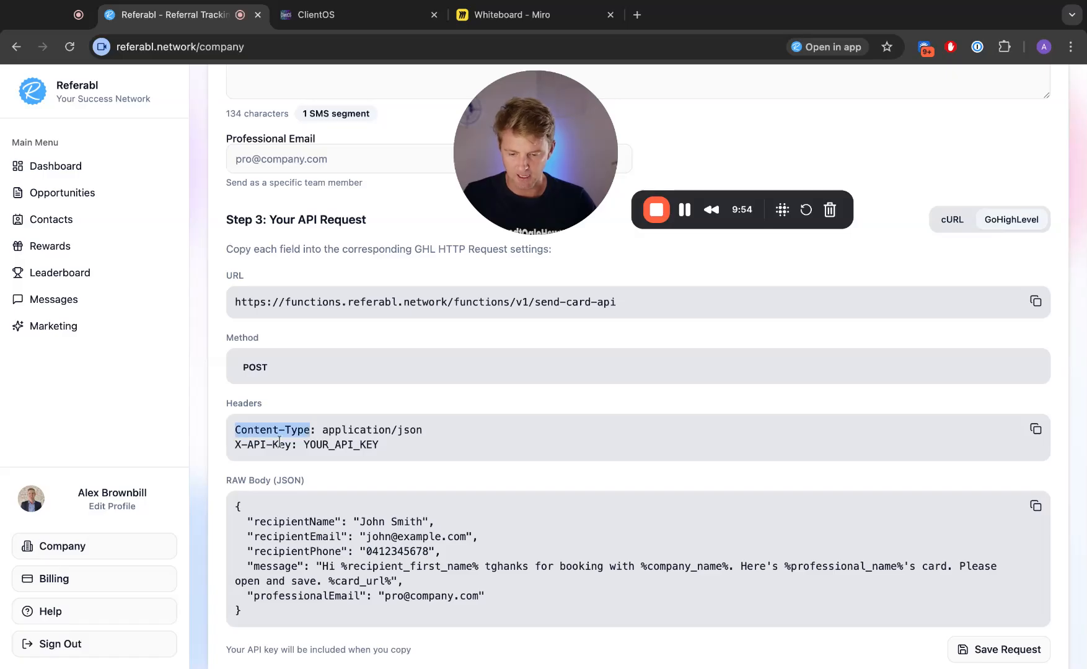
left_click(356, 13)
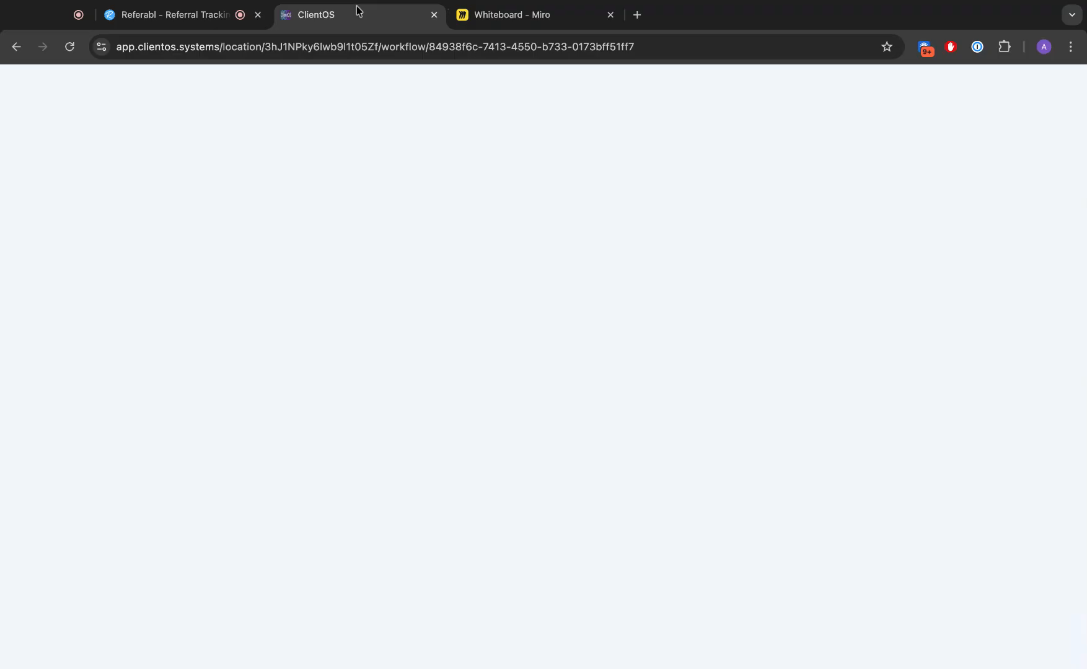
left_click(502, 329)
key("super+v")
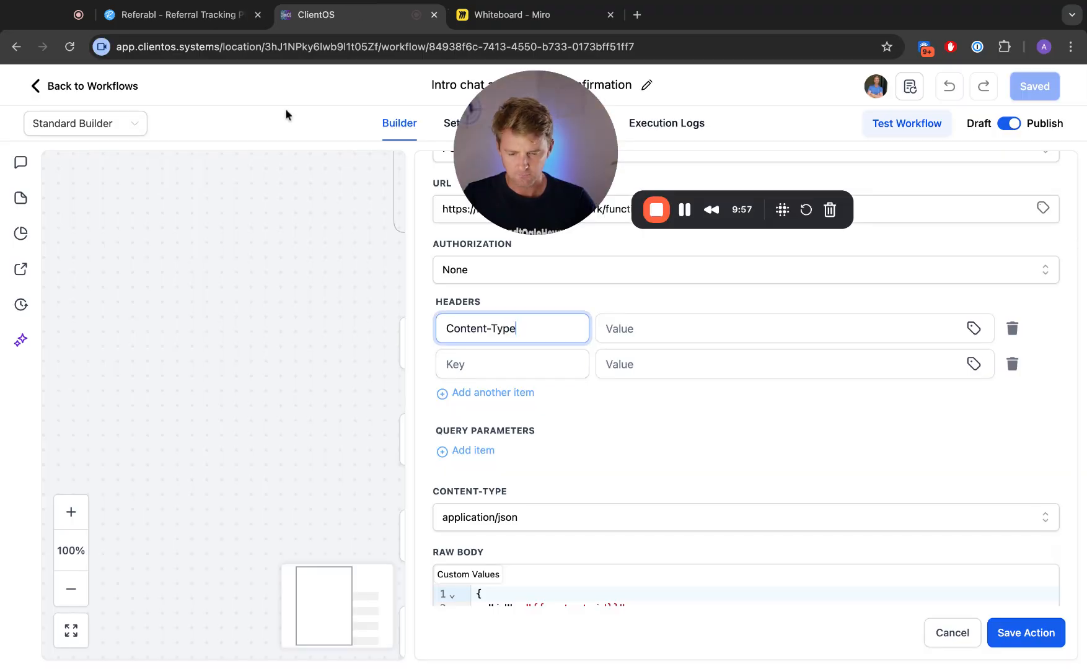
- Copy the header name X-API-Key from the Referabl request into the second header key of the ClientOS webhook
left_click(210, 15)
left_click_drag(294, 442, 235, 444)
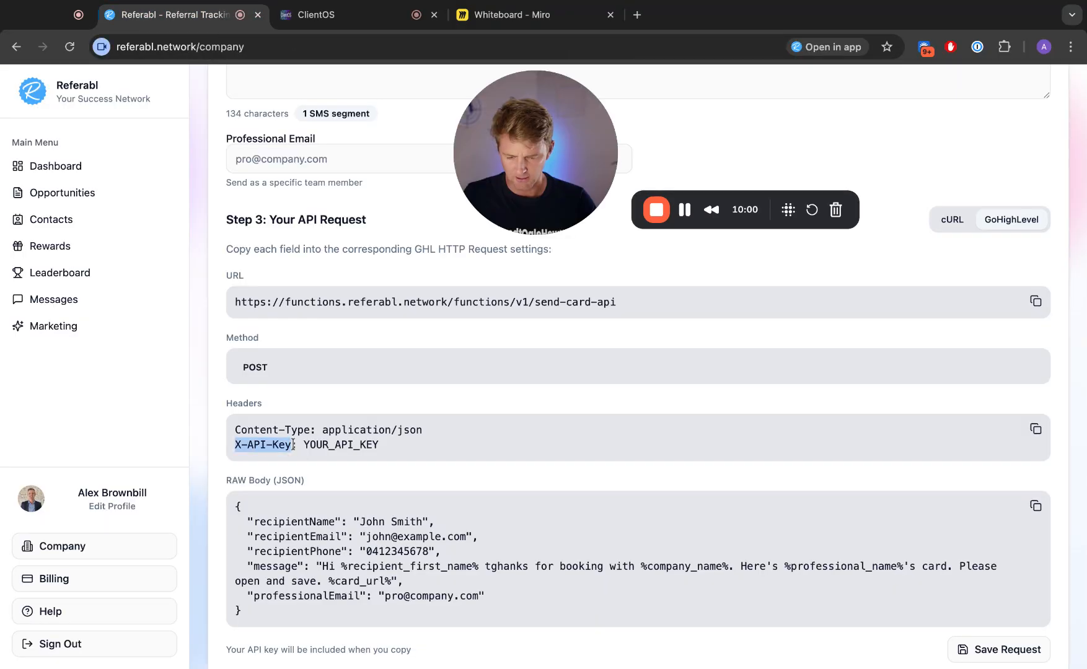
left_click(357, 15)
left_click(551, 365)
key("ctrl+v")
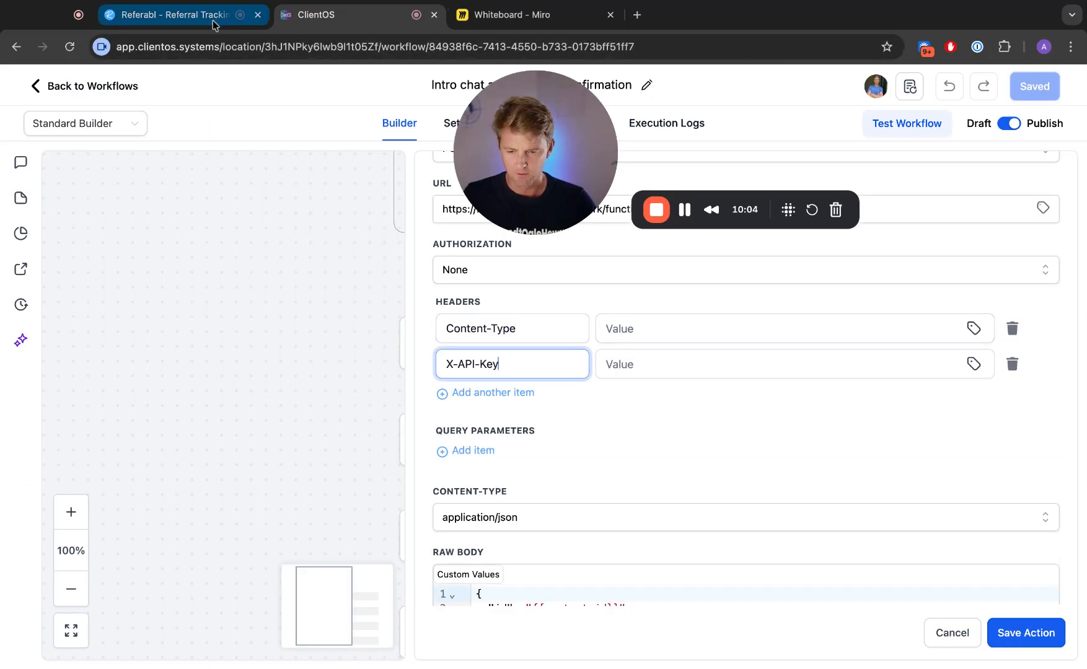
- Copy application/json from the Referabl headers and paste it as the Content-Type header's value in ClientOS
left_click(180, 15)
left_click_drag(423, 430, 322, 430)
key("super+c")
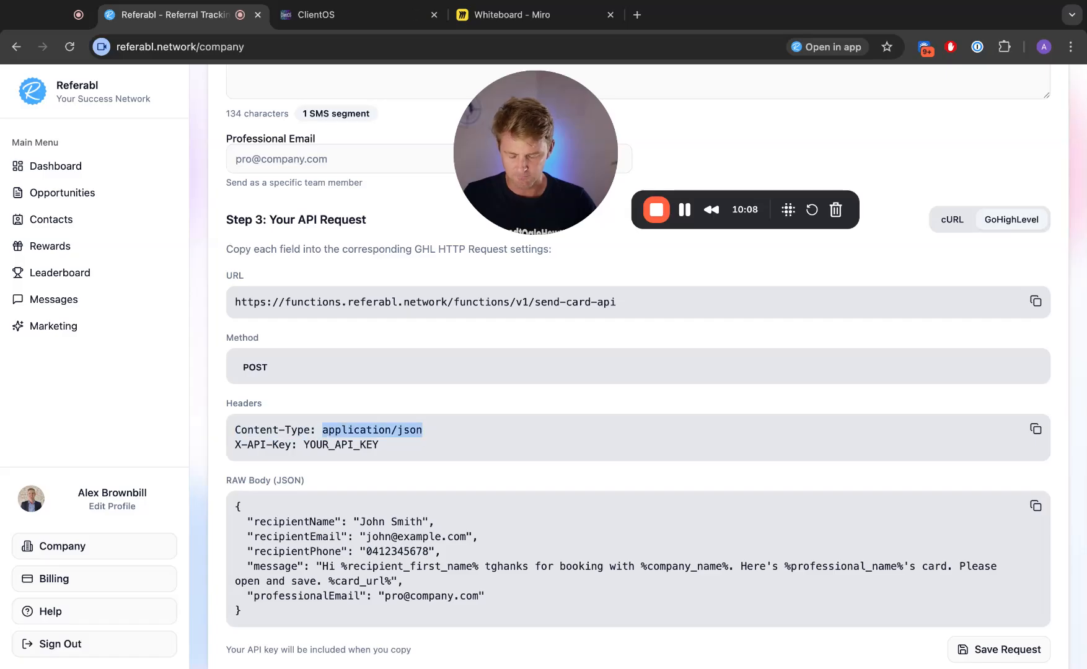
left_click(316, 15)
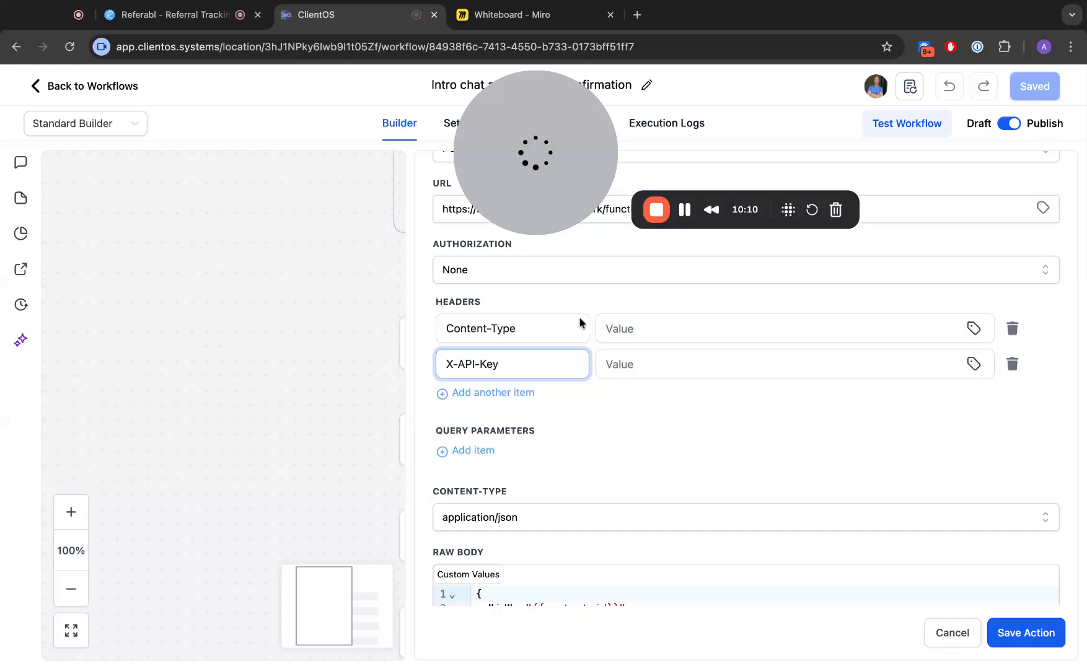
left_click(630, 333)
key("super+v")
- Copy the active ClientOS API key from Referabl's API Keys and paste it as the X-API-Key header's value in ClientOS
left_click(627, 362)
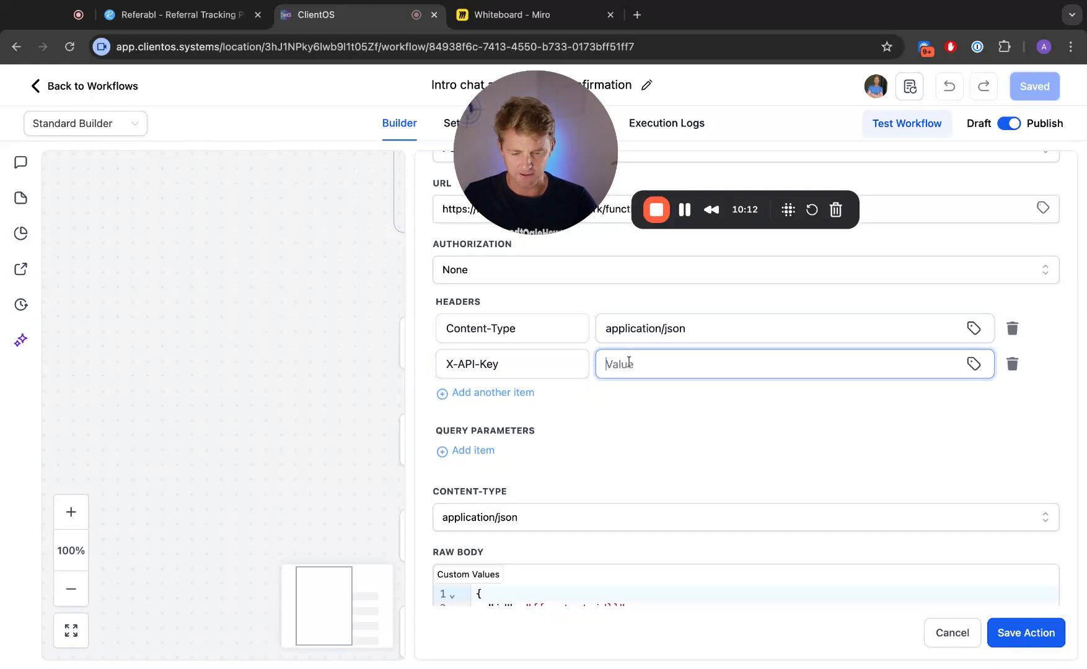
left_click(168, 15)
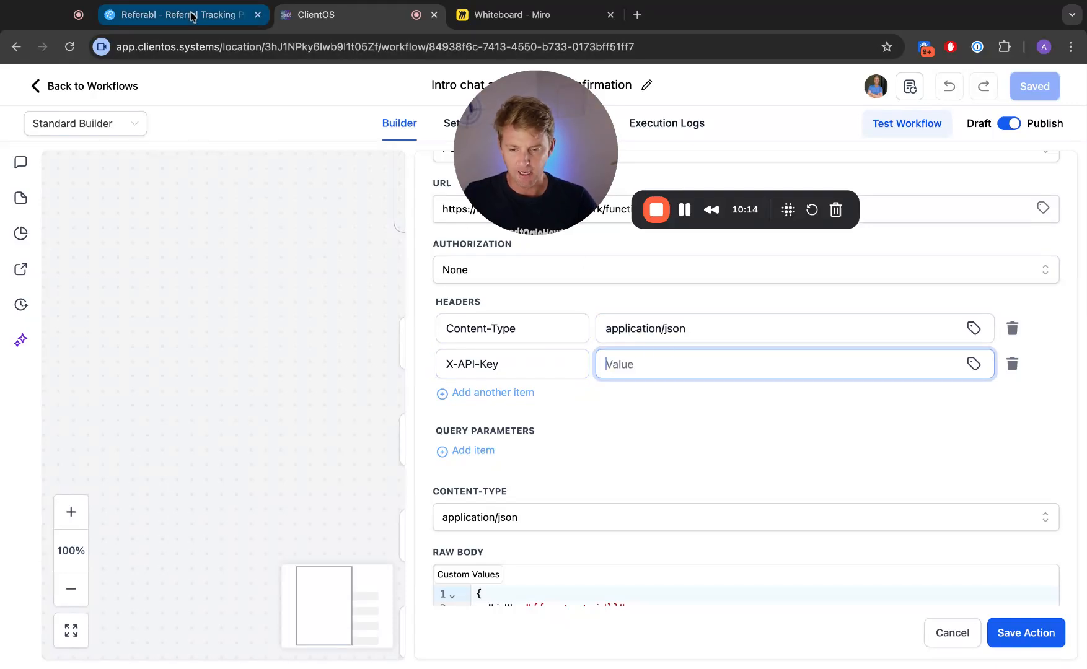
scroll(546, 409, "up", 20)
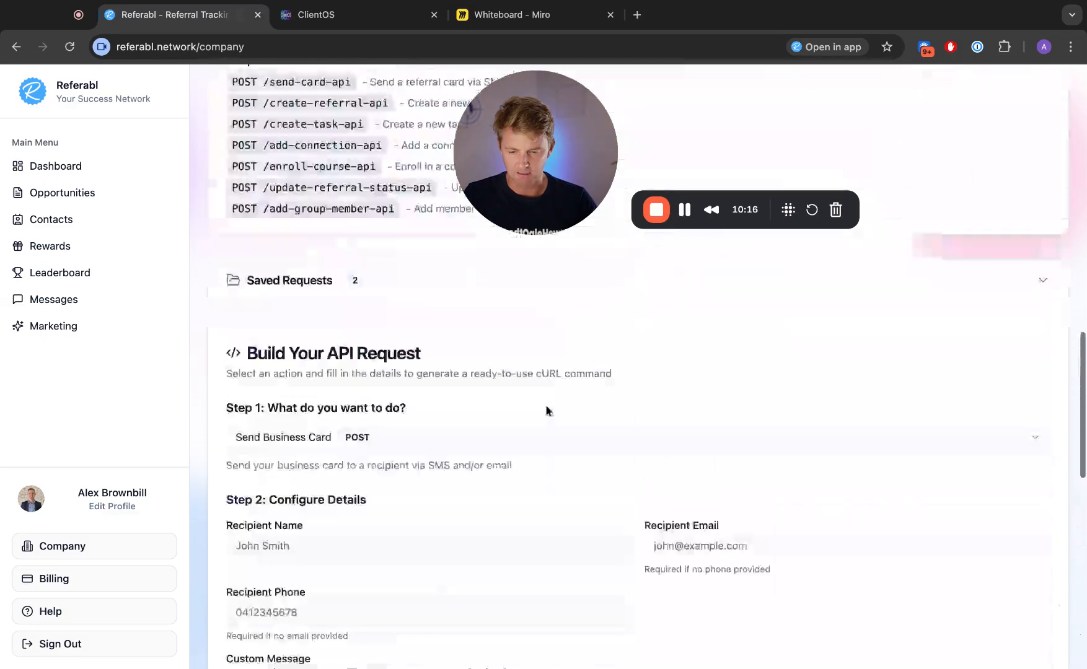
scroll(461, 427, "up", 5)
scroll(461, 427, "down", 4)
left_click(419, 416)
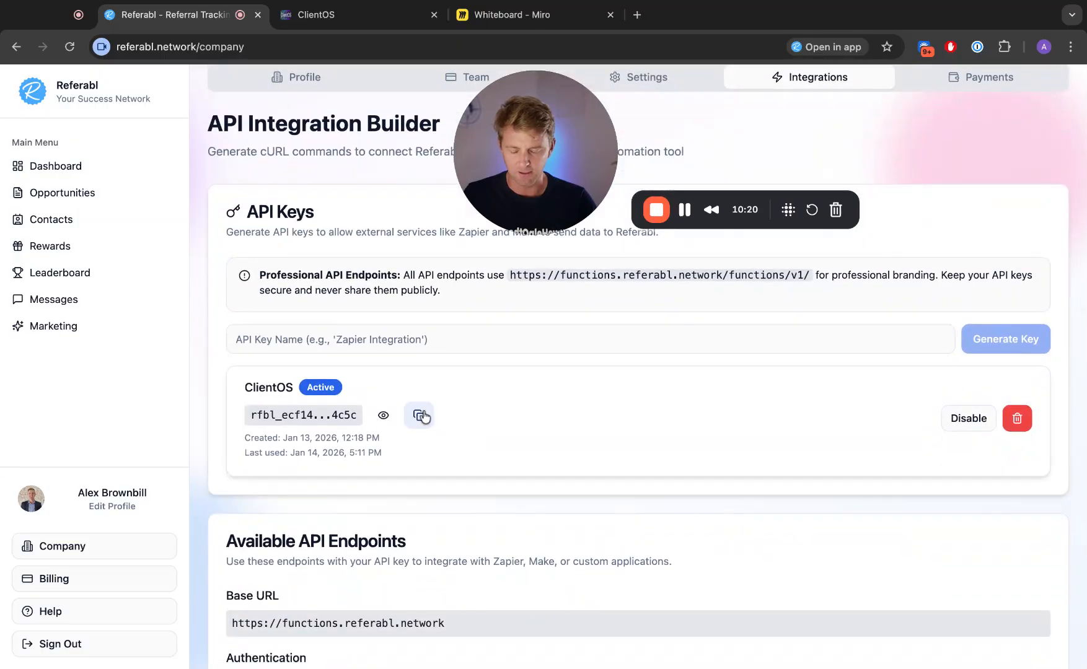
left_click(353, 19)
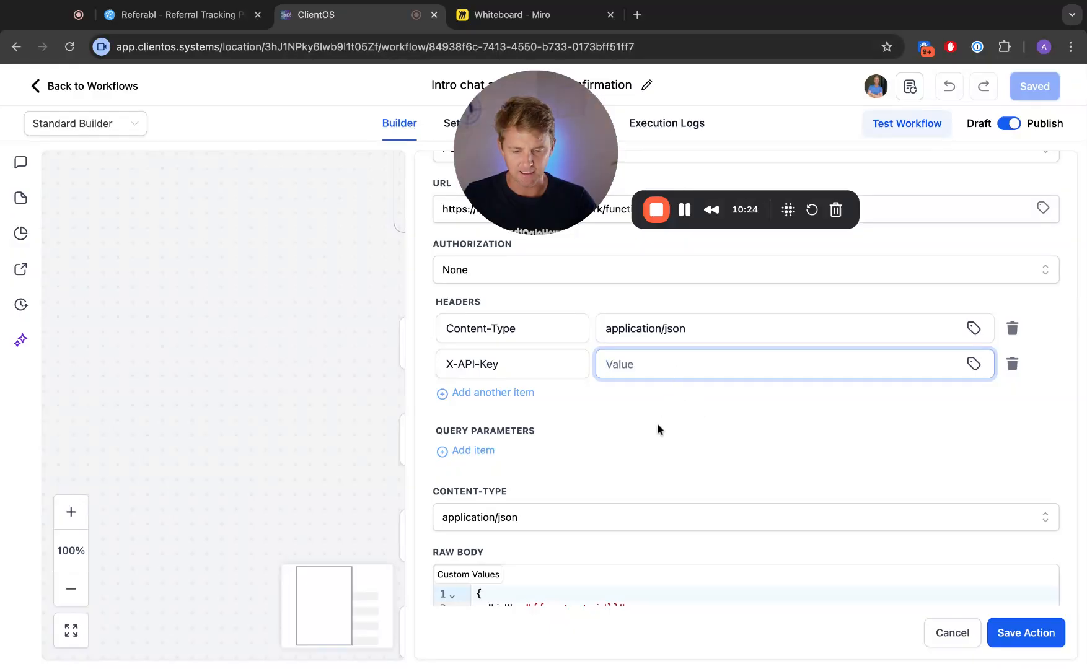
- Copy the RAW Body JSON from the Referabl request and replace the webhook's default raw body in ClientOS with it
scroll(657, 406, "down", 1)
scroll(651, 403, "down", 3)
scroll(627, 334, "down", 2)
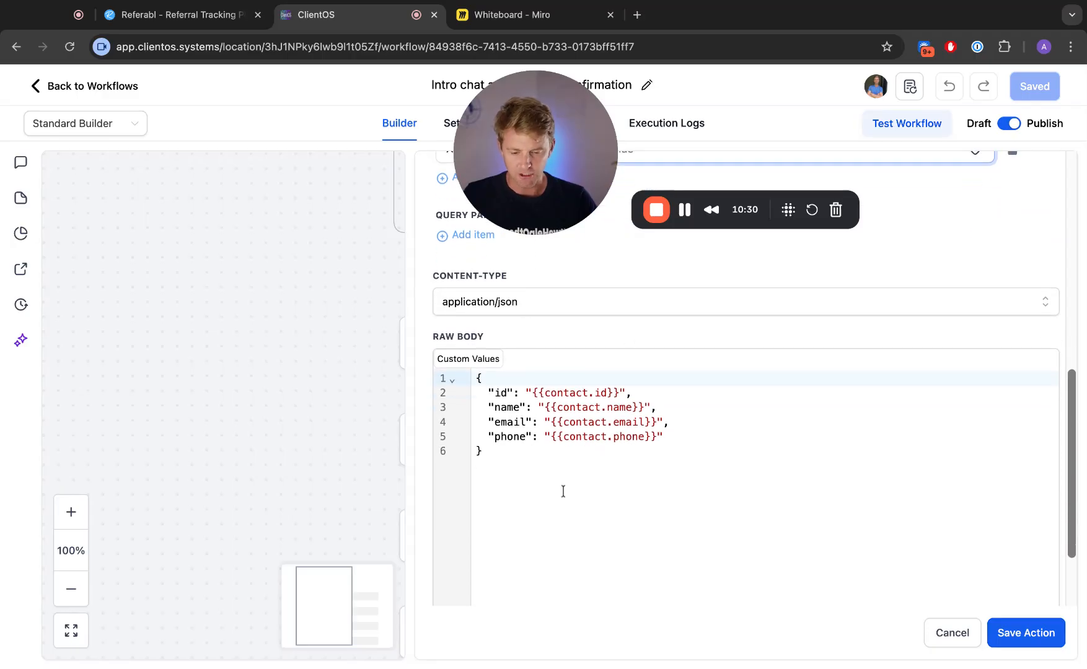
left_click(194, 28)
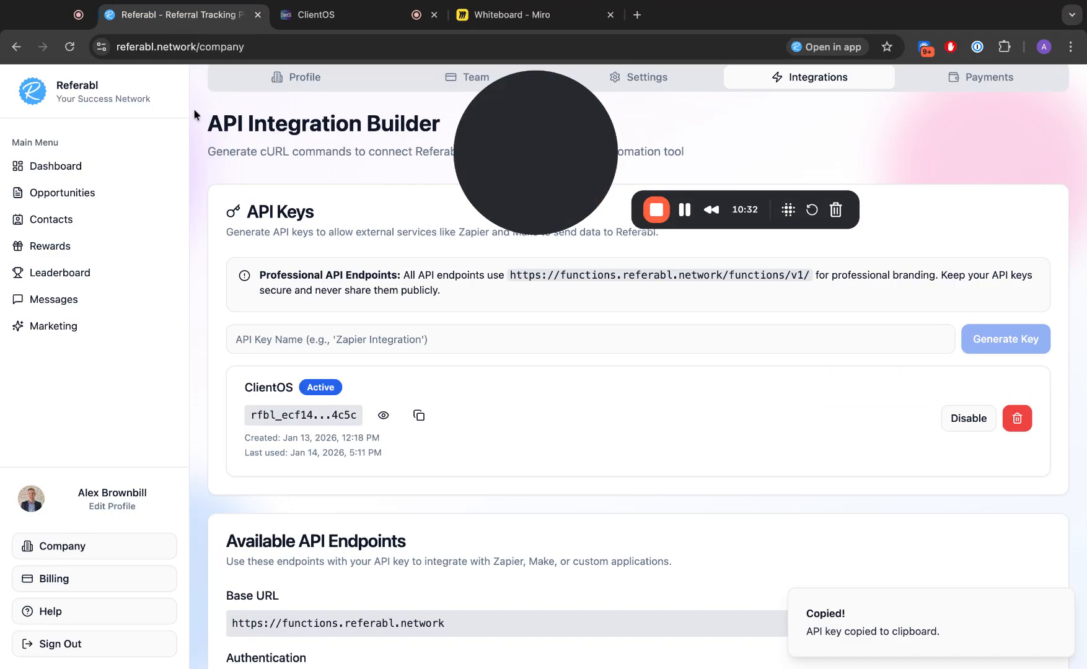
scroll(504, 423, "down", 10)
scroll(504, 429, "down", 12)
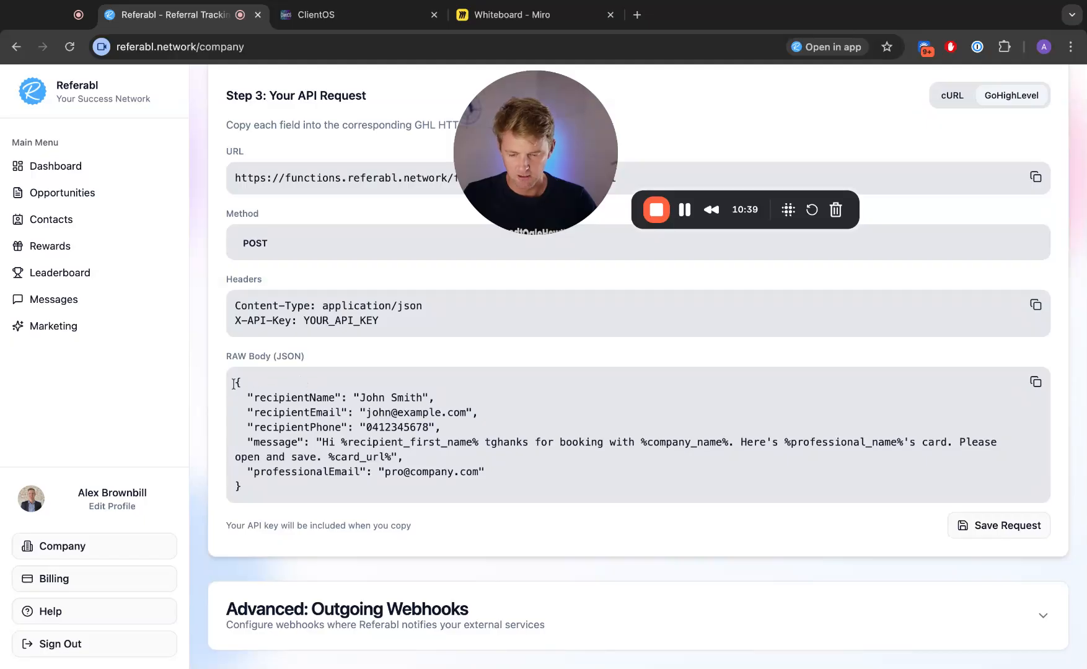
left_click(1036, 382)
left_click(336, 19)
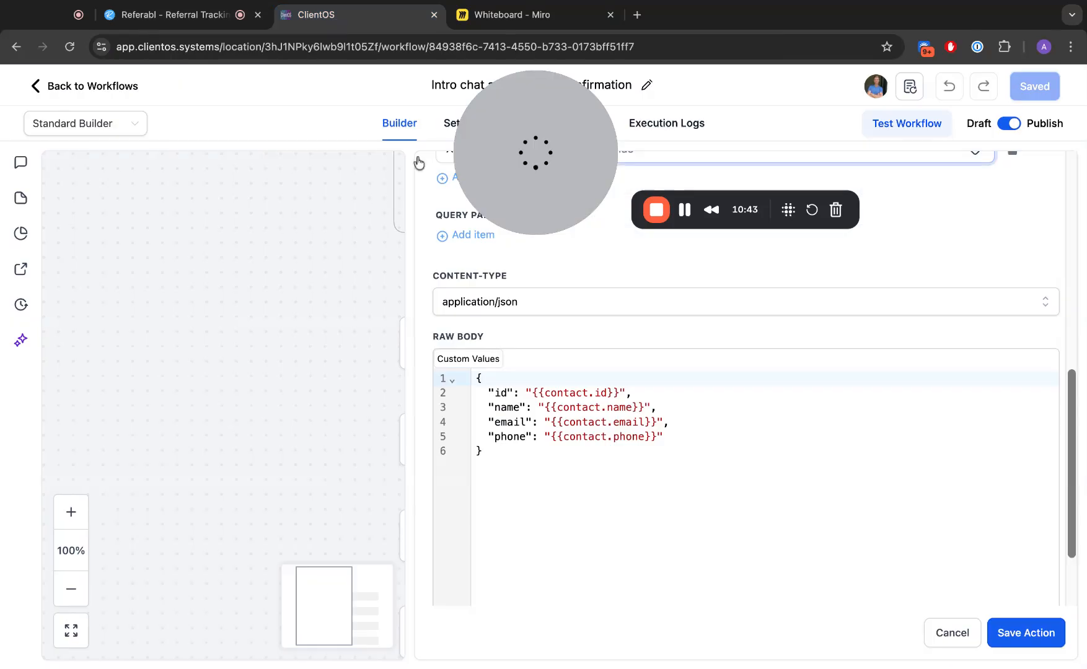
left_click(505, 464)
key("super+a")
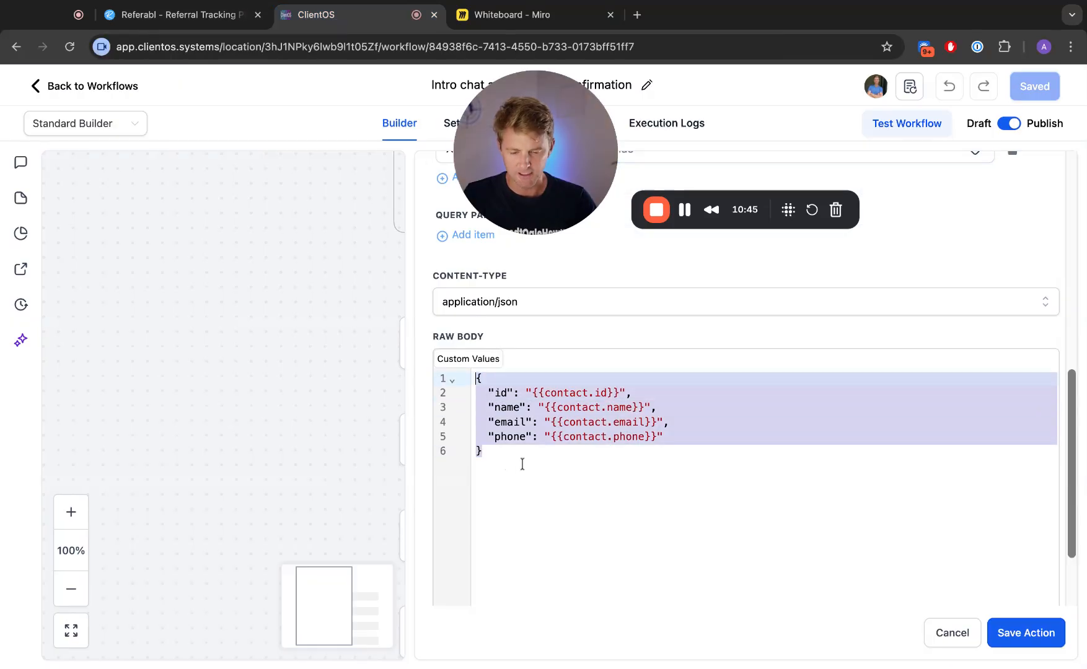
key("BackSpace")
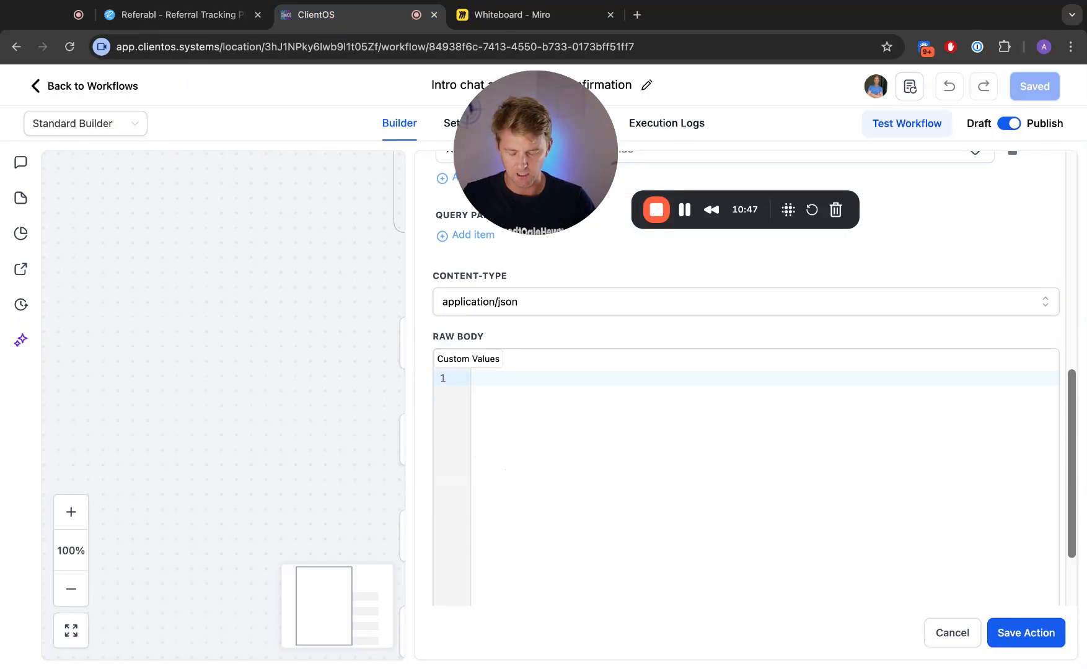
key("super+v")
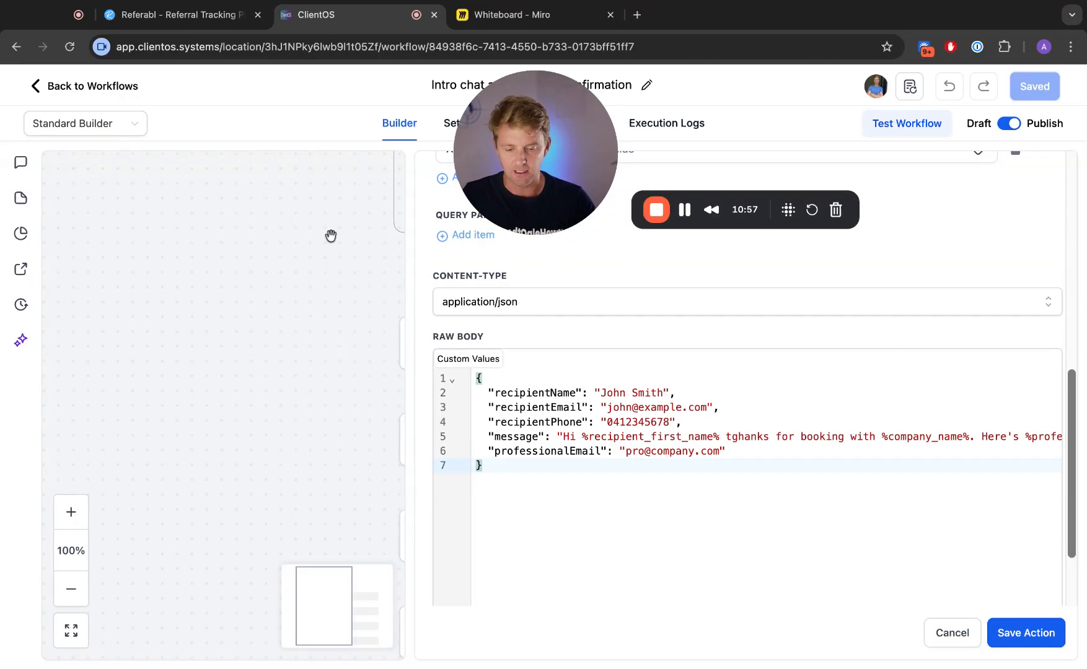
- Examine the placeholder recipient name, email and phone values in the webhook's raw body
left_click(662, 392)
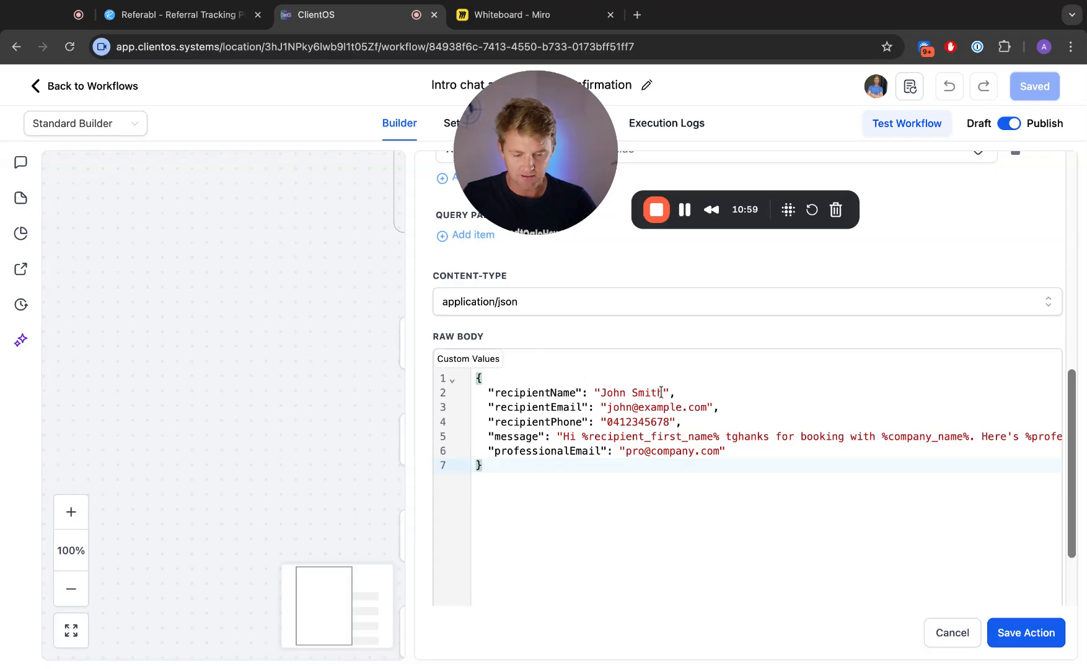
key("shift+Left")
key("shift+Left")
key("shift+Left")
key("shift+Left")
key("shift+Left")
key("shift+Left")
key("shift+Left")
key("shift+Left")
key("shift+Left")
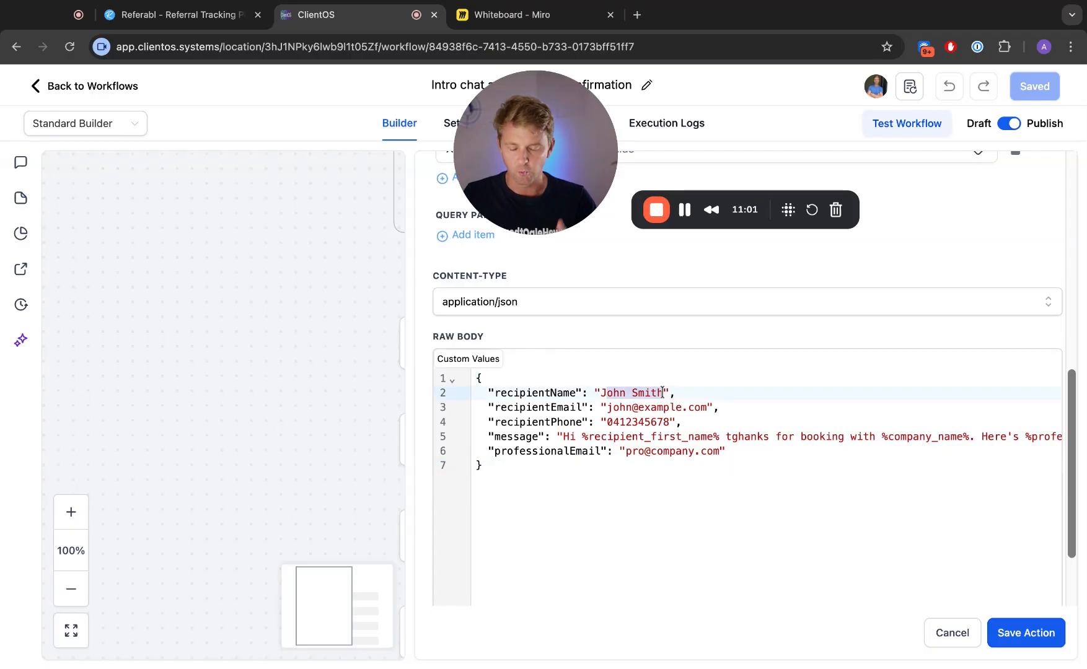
key("shift+Left")
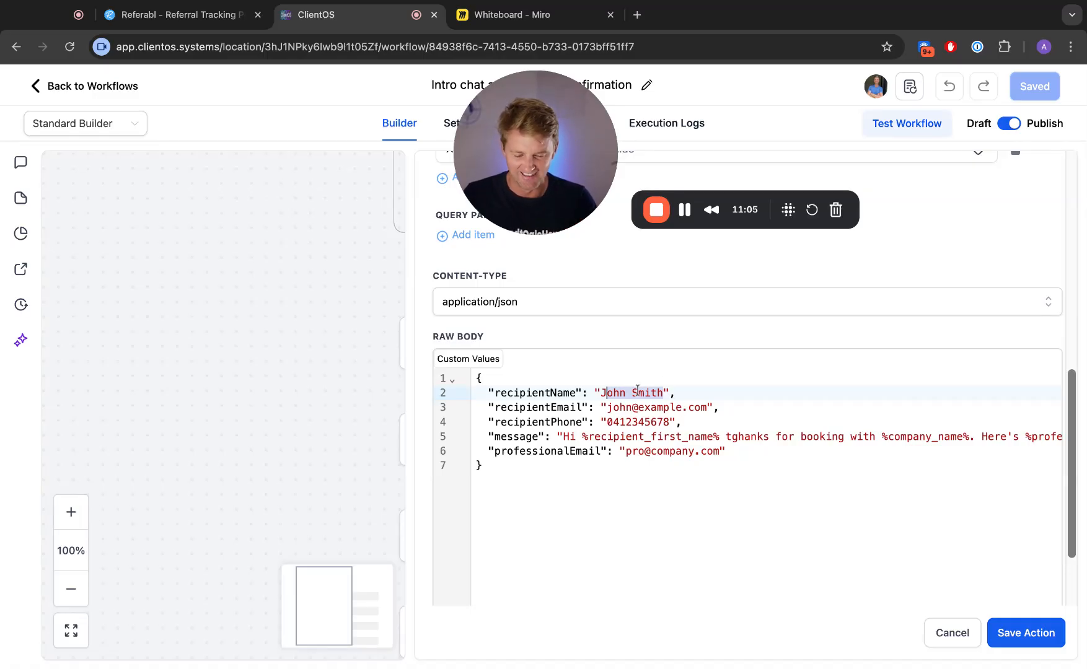
key("shift+Right")
key("shift+Left")
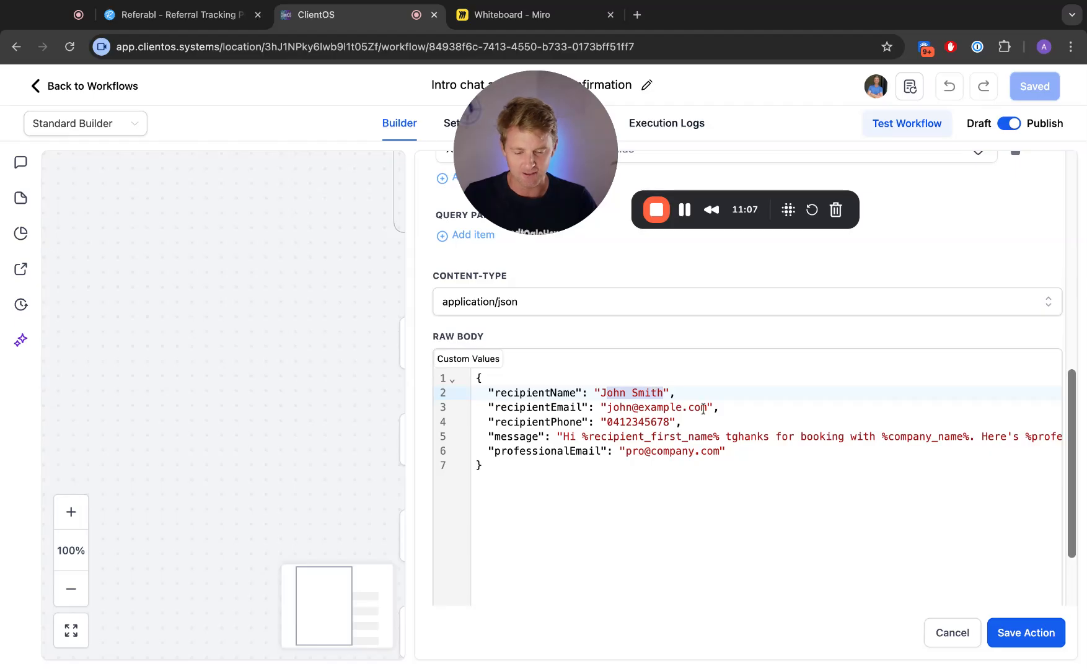
left_click(705, 409)
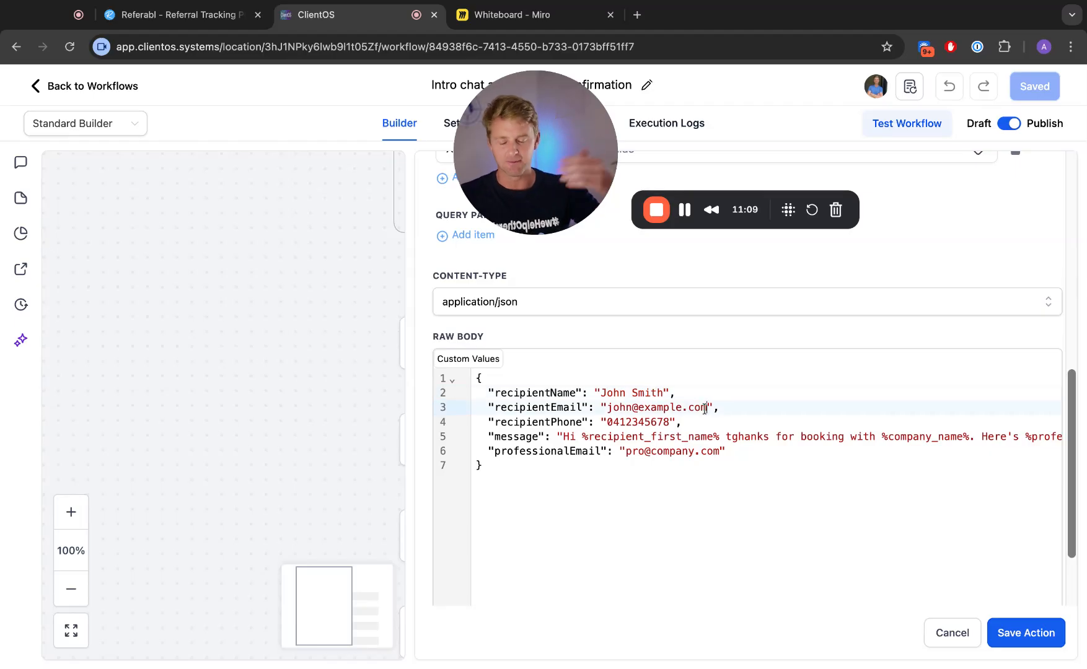
double_click(648, 393)
left_click(654, 422)
key("shift+Right")
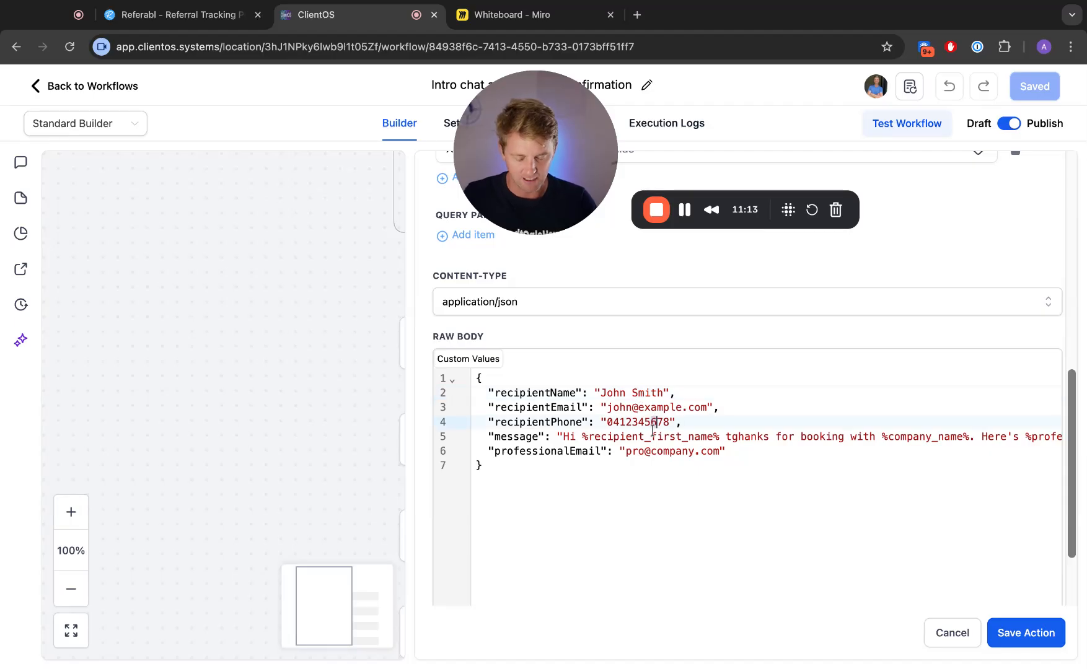
key("Right")
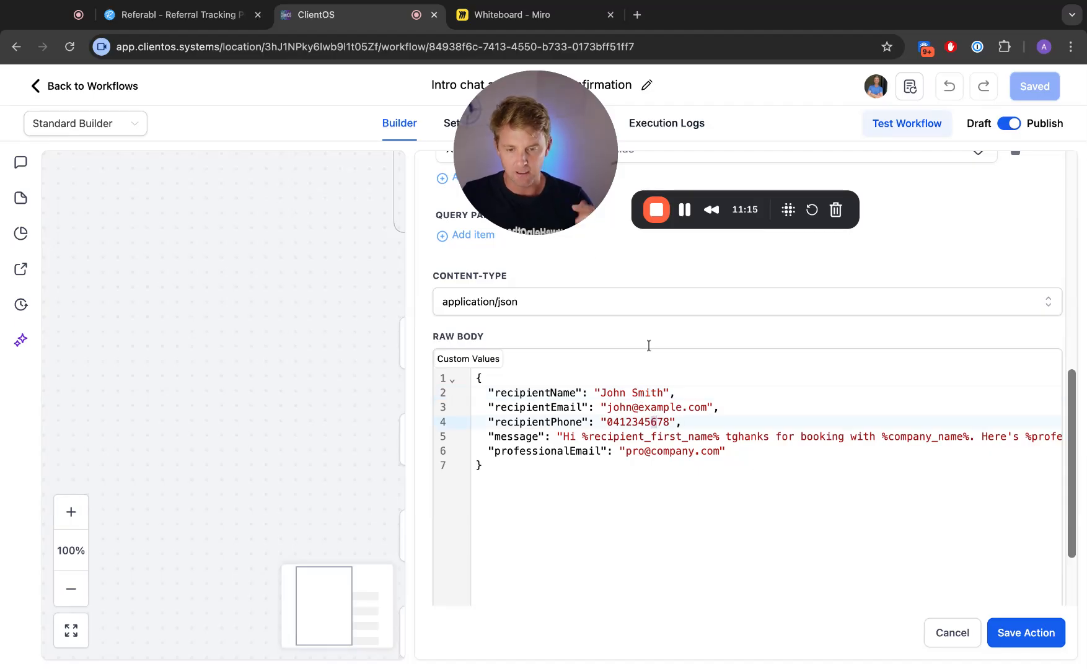
- Cancel the new custom webhook and discard its unsaved changes
left_click(956, 638)
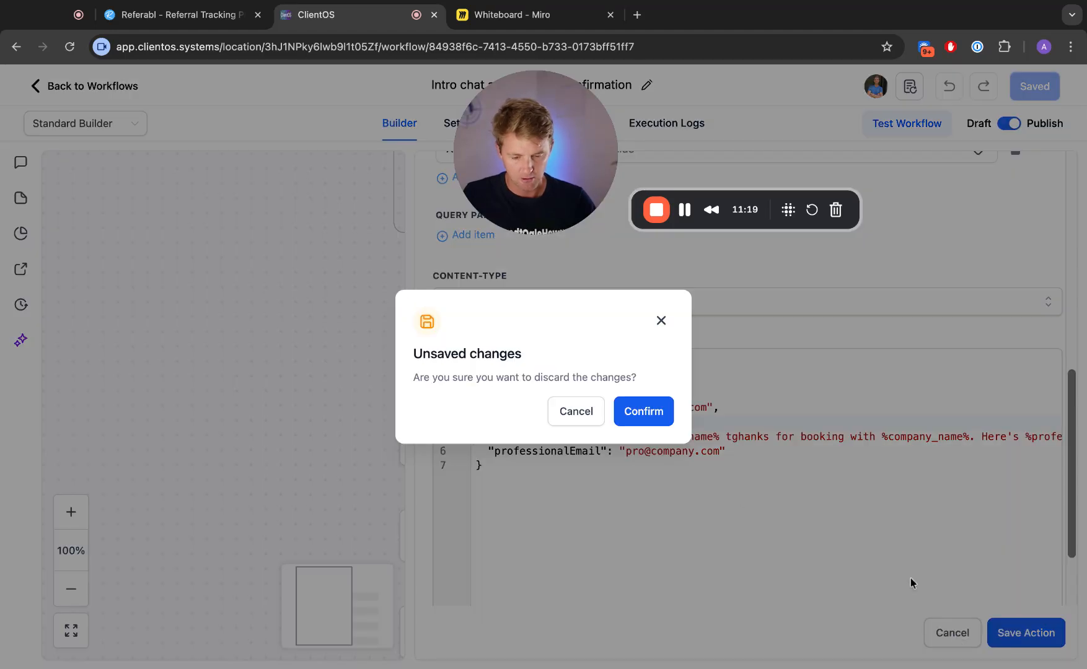
left_click(579, 416)
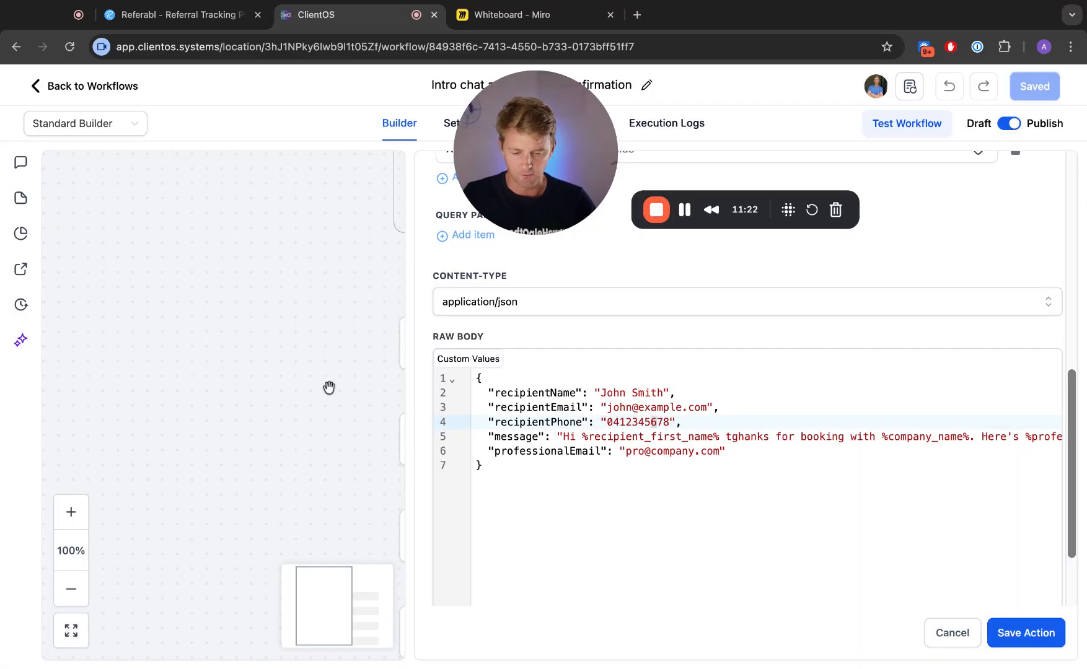
left_click(955, 634)
left_click(661, 403)
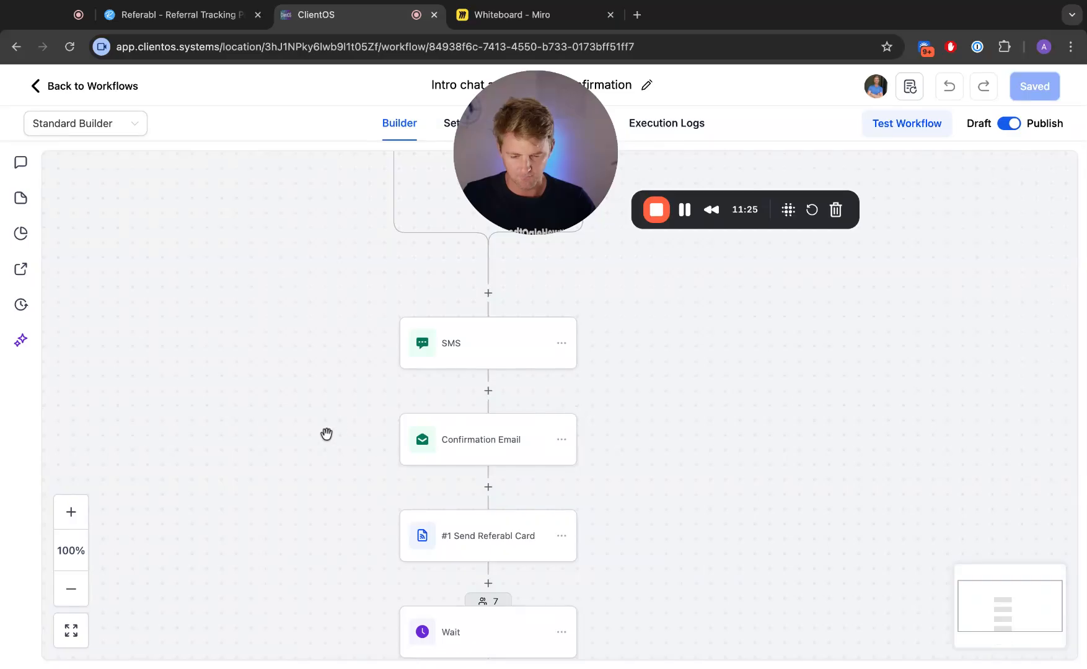
- Open the workflow's existing Send Referabl Card webhook and examine its request settings and the recipientName custom value
scroll(328, 437, "down", 2)
left_click(504, 500)
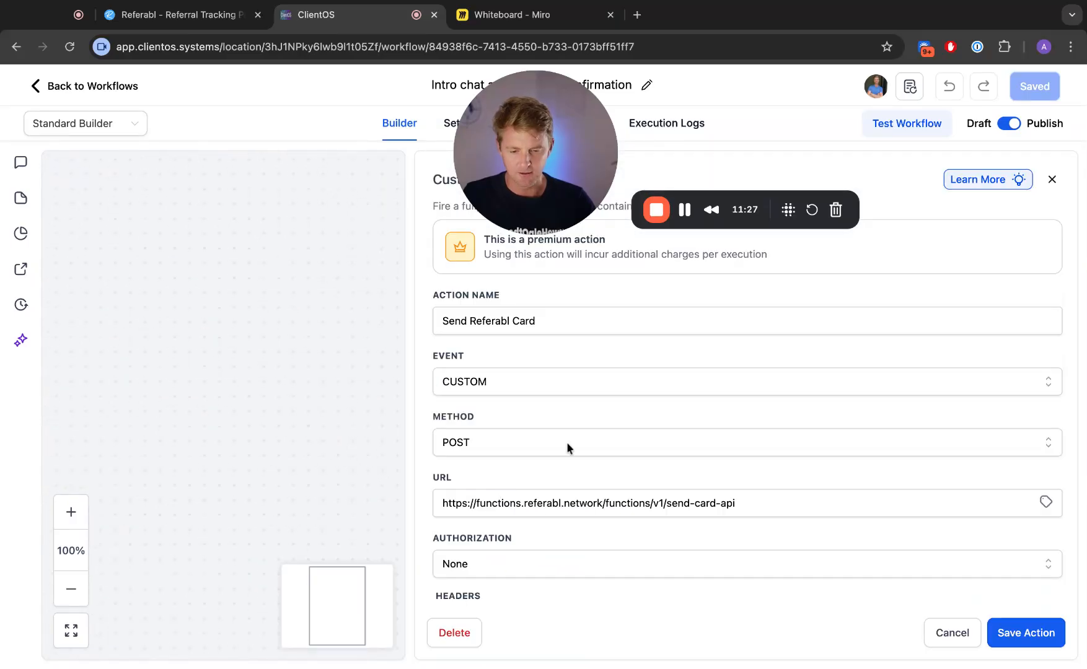
scroll(599, 355, "down", 10)
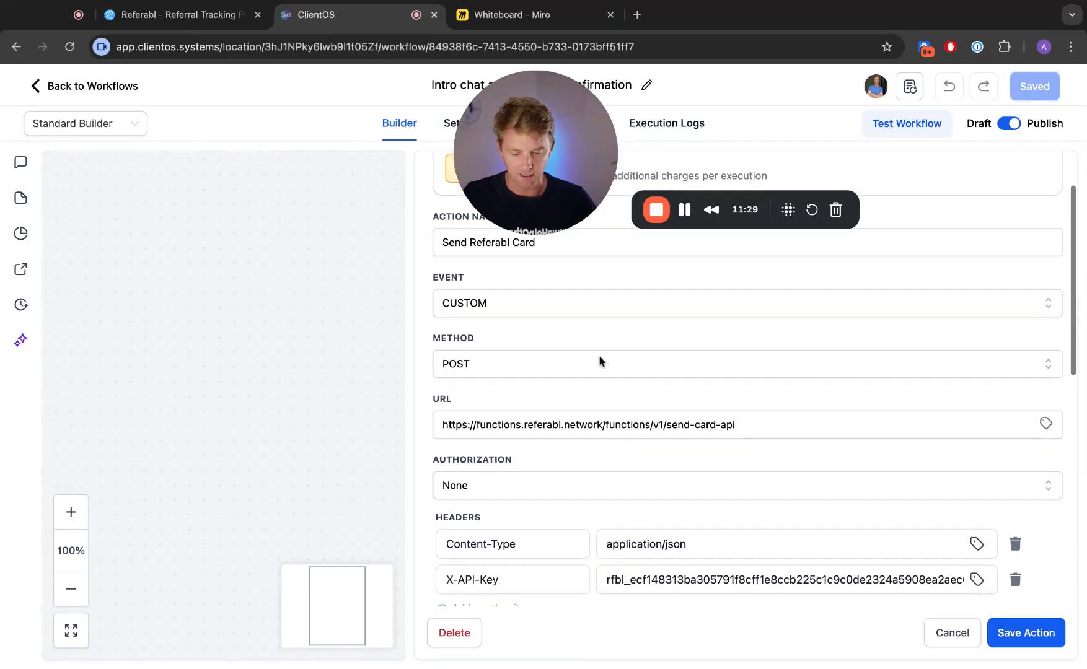
scroll(599, 359, "up", 2)
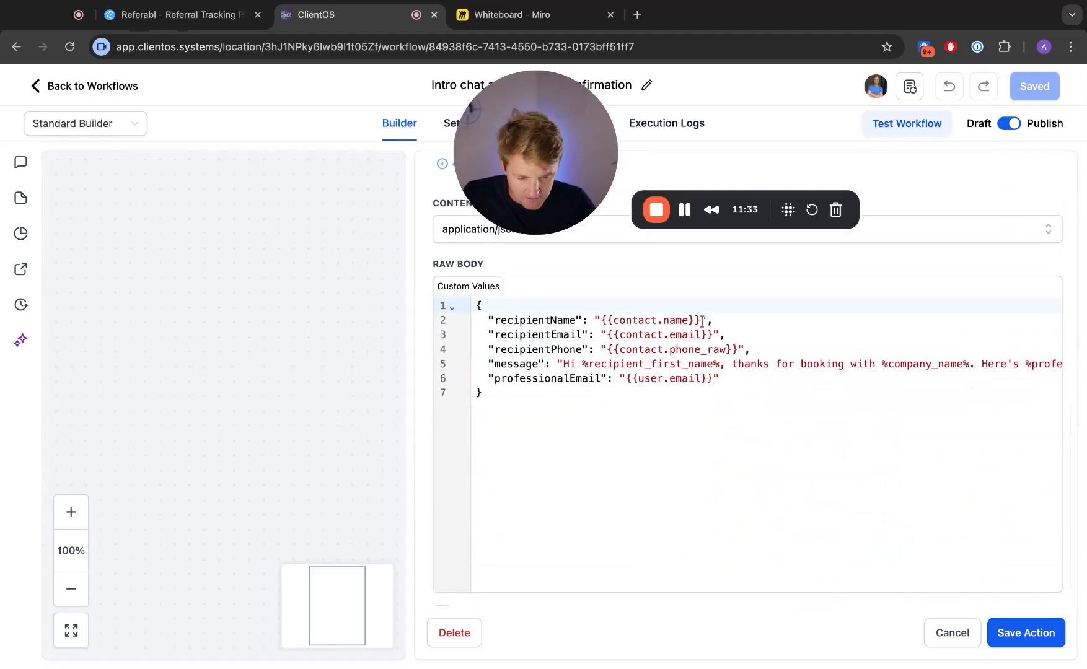
key("shift+alt+Left")
key("shift+alt+Left")
key("shift+alt+Left")
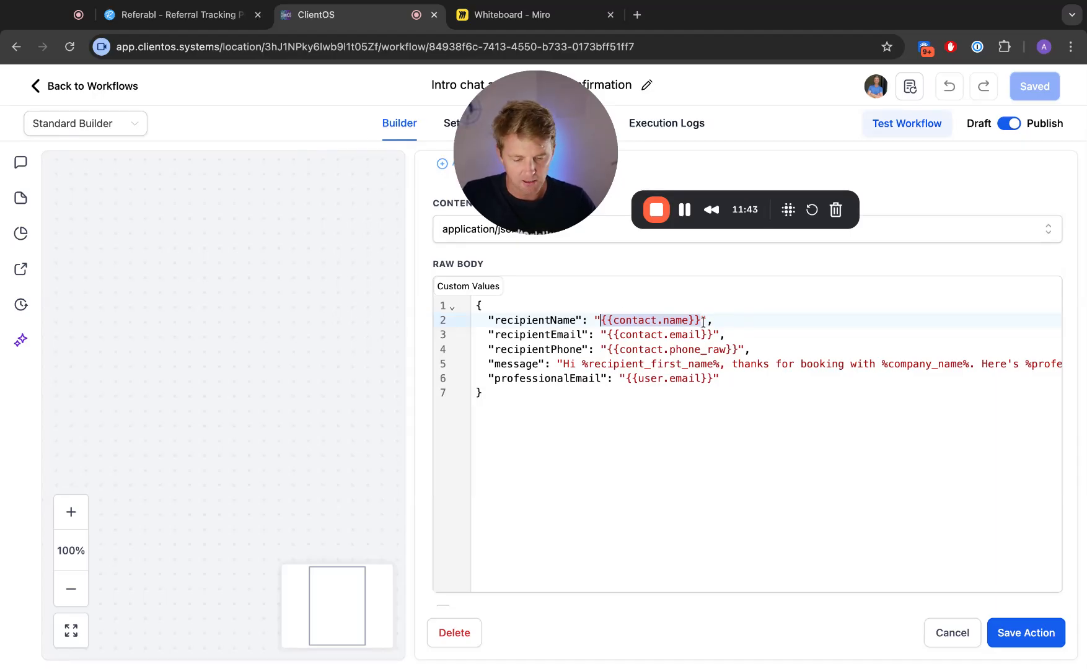
- Examine the recipientEmail and recipientPhone custom values in the webhook's raw body
left_click(608, 336)
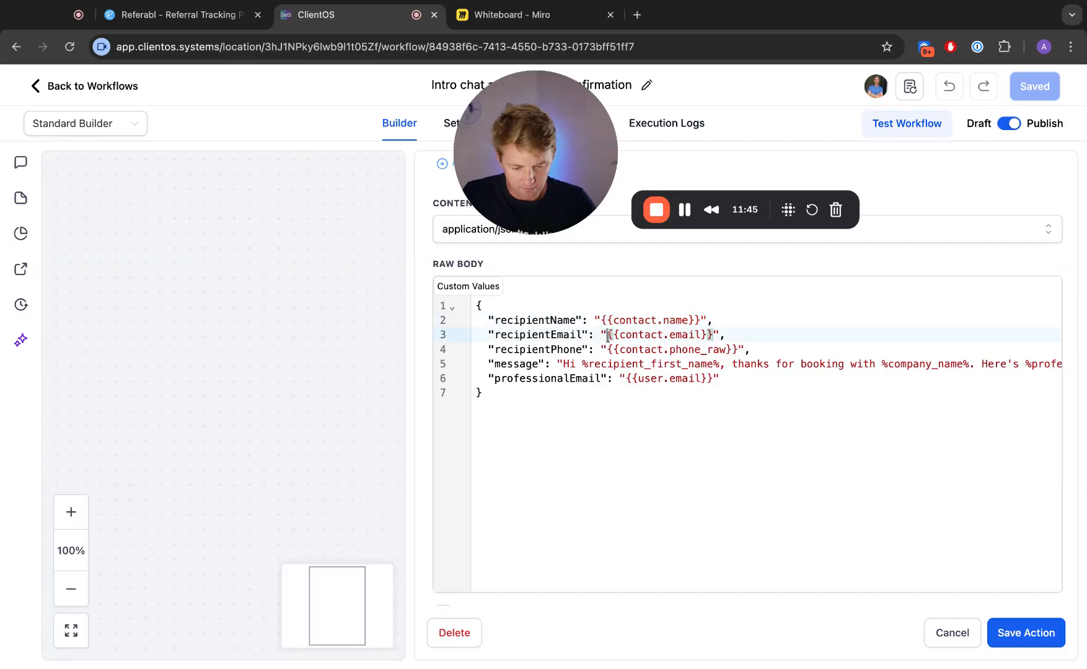
key("shift+Right")
key("shift+Right")
key("shift+Right")
key("shift+Right")
key("shift+Right")
key("shift+Right")
key("shift+Right")
key("shift+Right")
key("shift+Right")
key("shift+Right")
key("shift+Right")
key("shift+Right")
key("shift+Right")
key("shift+Right")
key("shift+Right")
left_click(675, 350)
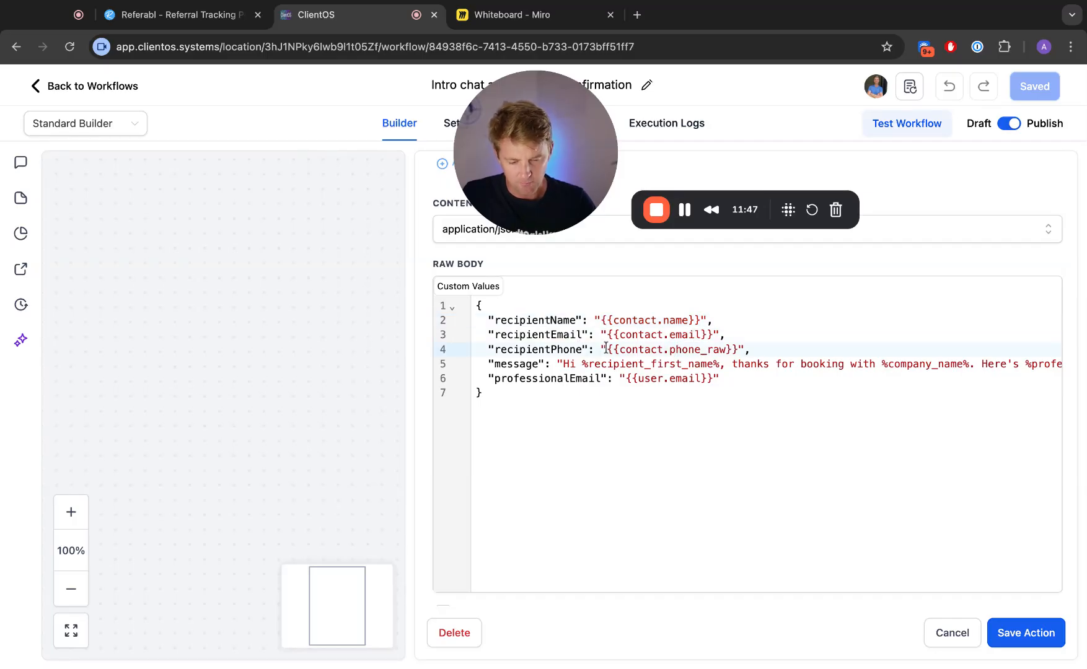
left_click(607, 349)
key("shift+Right")
key("shift+Right")
key("shift+Right")
key("shift+Right")
key("shift+Right")
key("shift+Right")
key("shift+Right")
key("shift+Right")
key("shift+Right")
key("shift+Right")
key("shift+Right")
key("shift+Right")
key("shift+Right")
key("shift+Right")
key("shift+Right")
key("shift+Right")
key("shift+Right")
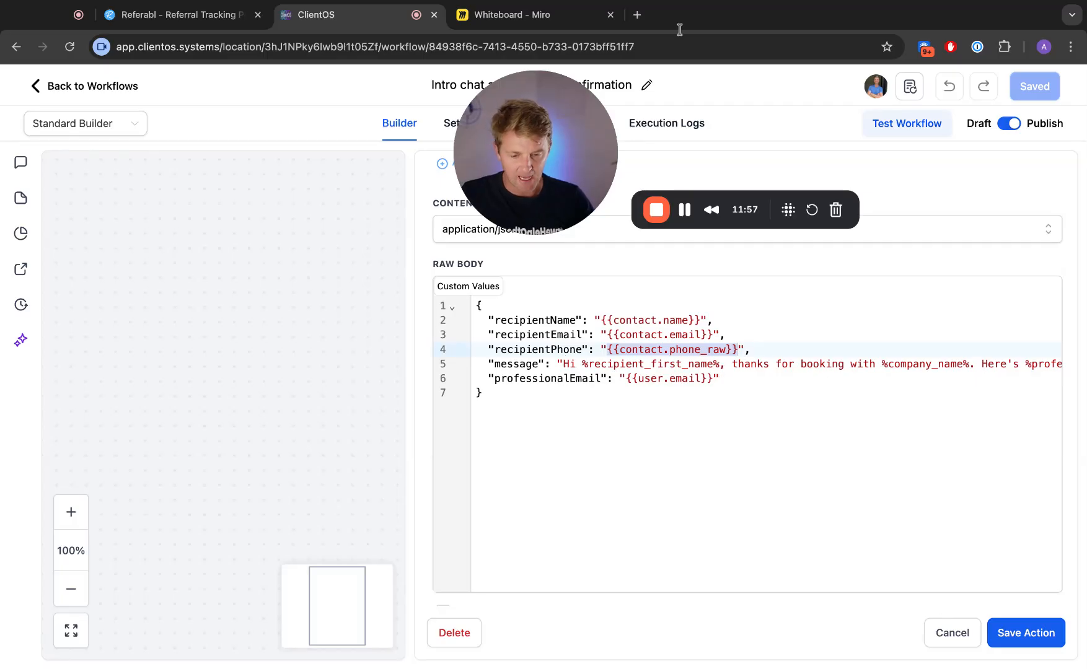
- Check Referabl's sample API request, then examine the professionalEmail custom value in the ClientOS webhook's raw body
left_click(220, 17)
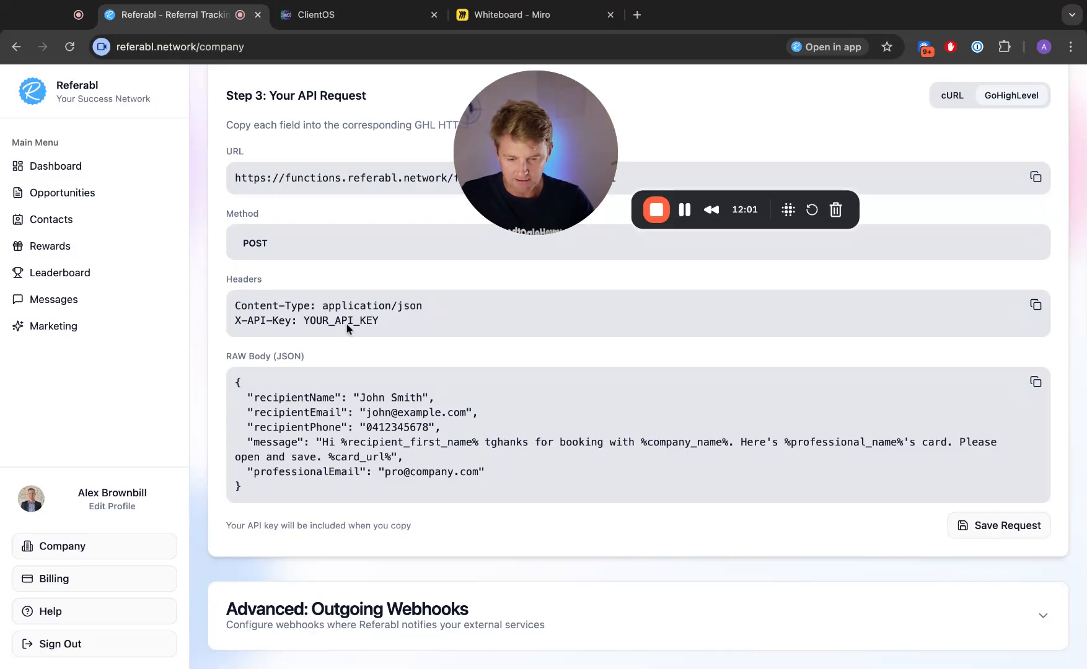
left_click(357, 19)
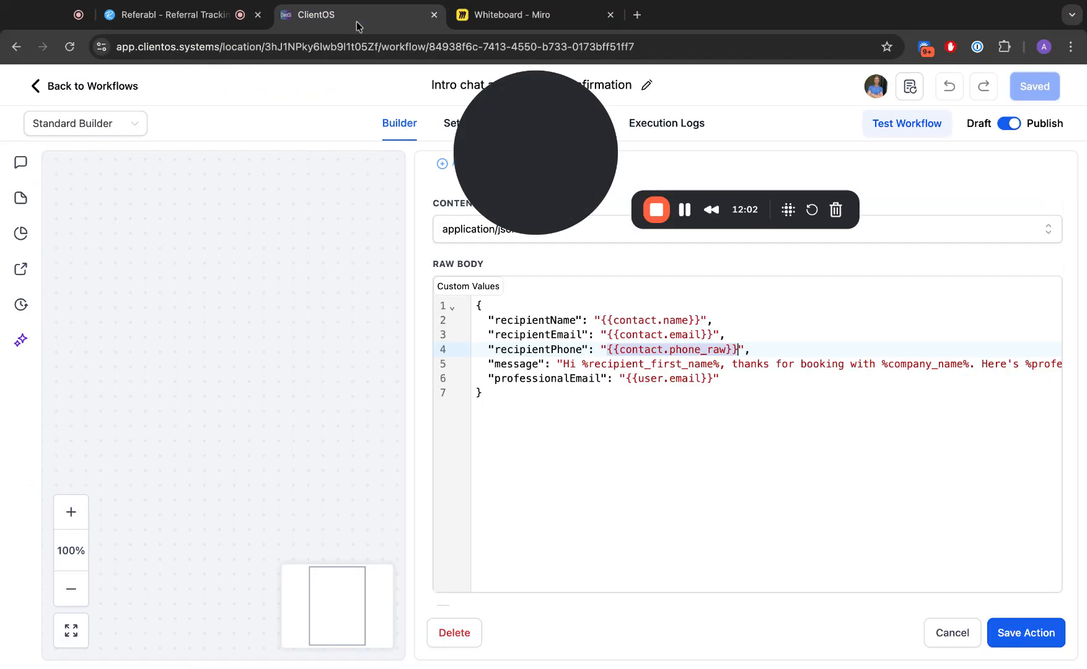
left_click(714, 377)
key("shift+Left")
key("shift+Left")
key("shift+Left")
key("shift+Left")
key("shift+Left")
key("shift+Left")
key("shift+Left")
key("shift+Left")
key("shift+Left")
key("shift+Left")
key("shift+Left")
key("shift+Left")
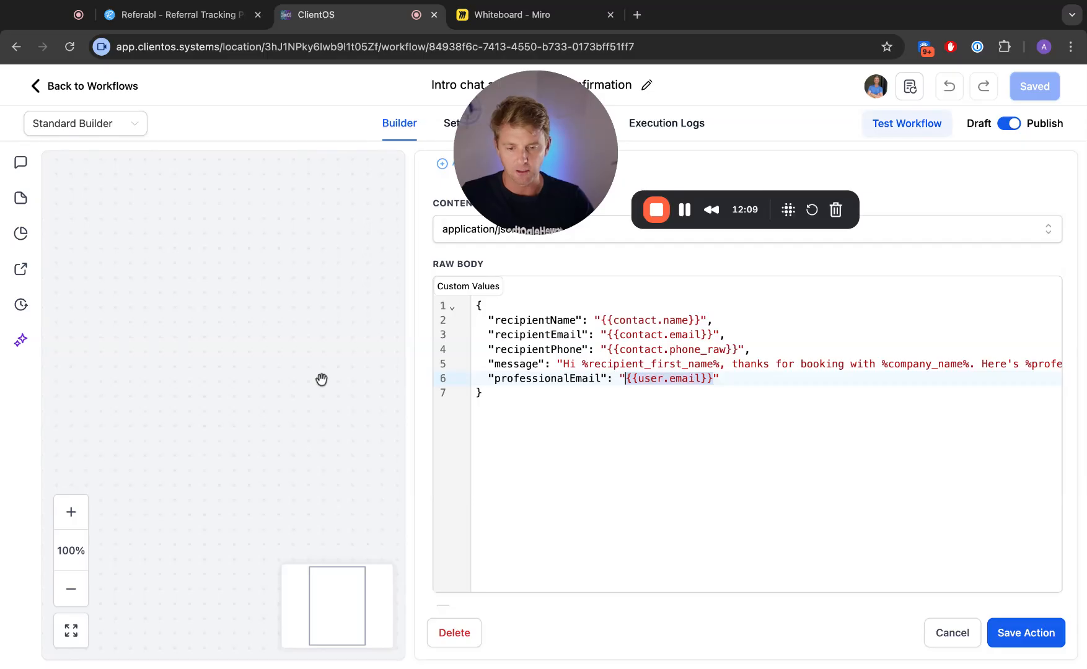
left_click(676, 380)
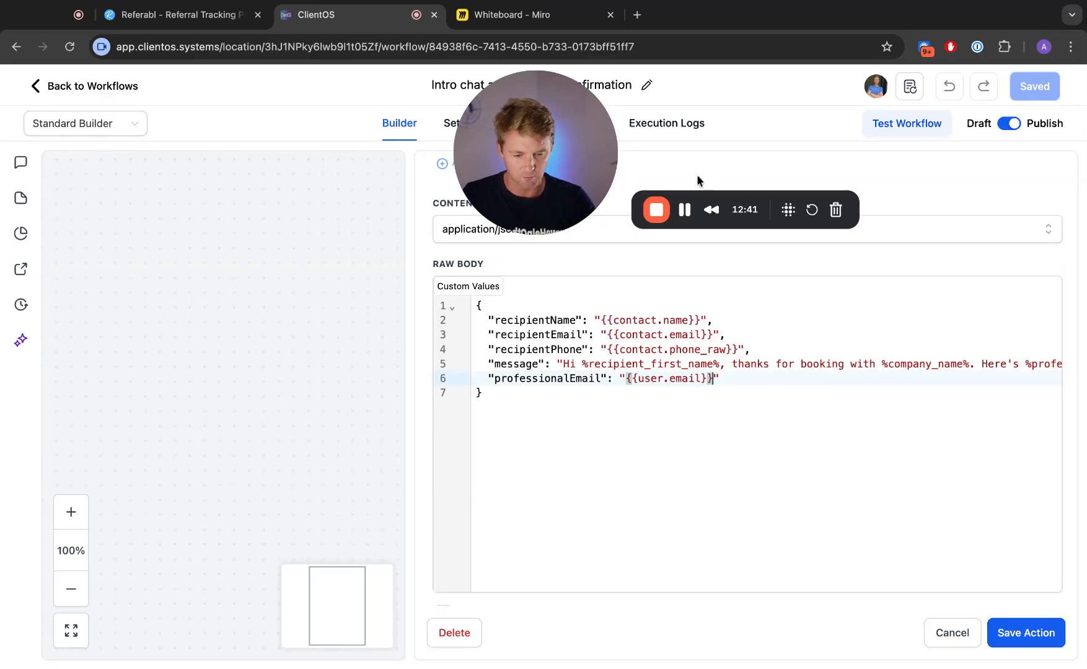
- Look through the list of users who can be assigned as the contact's owner
left_click(685, 209)
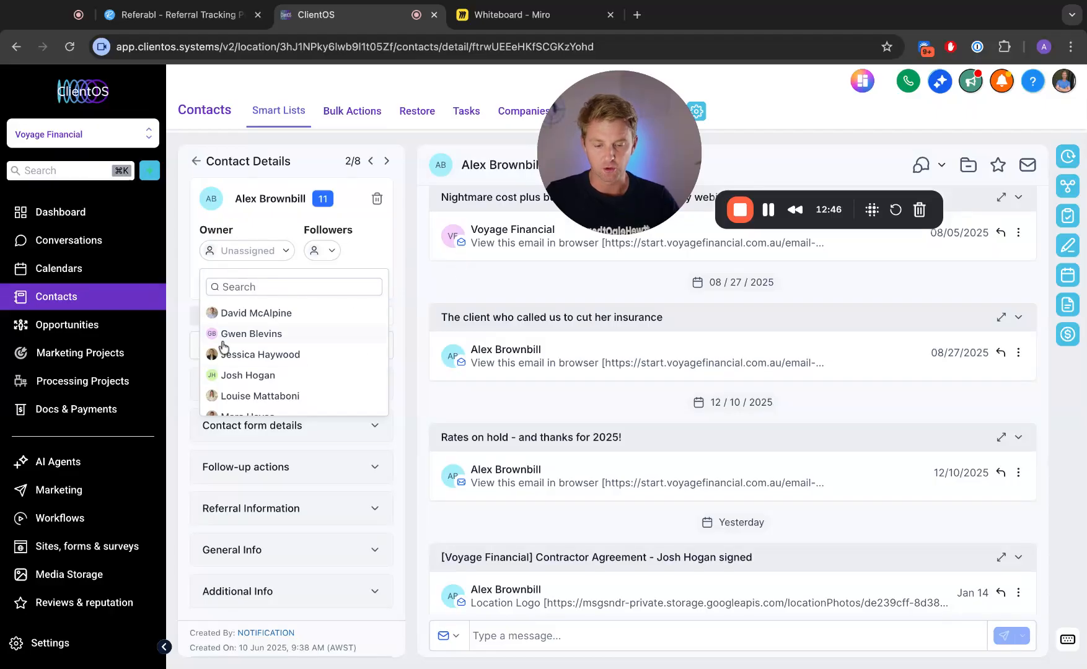
scroll(288, 357, "down", 1)
scroll(288, 357, "down", 5)
scroll(288, 357, "up", 2)
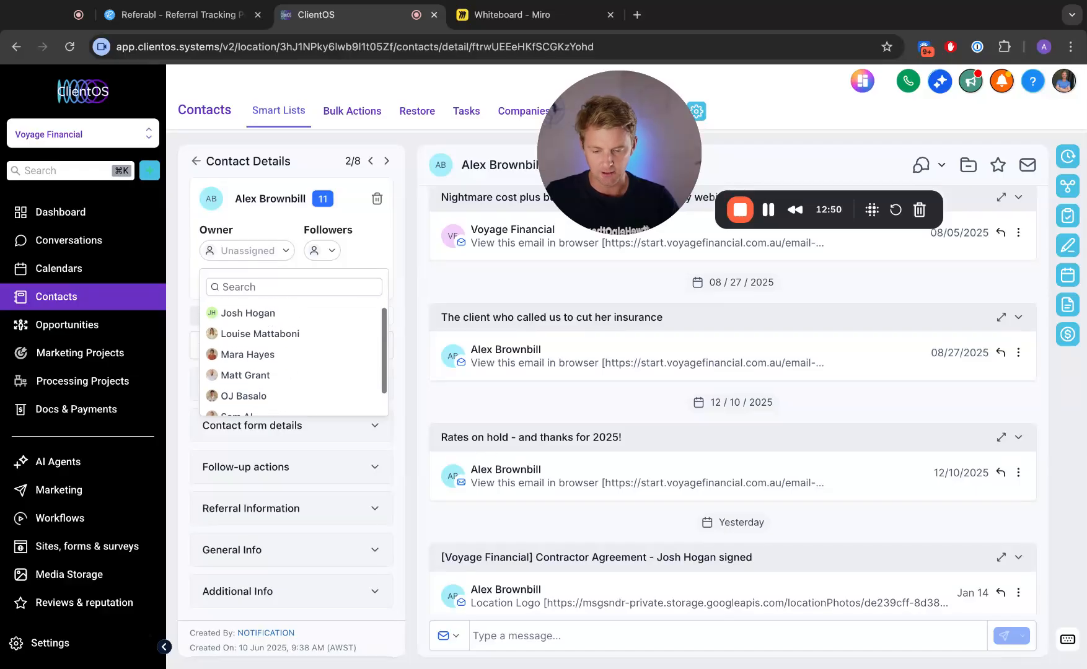
scroll(288, 357, "up", 3)
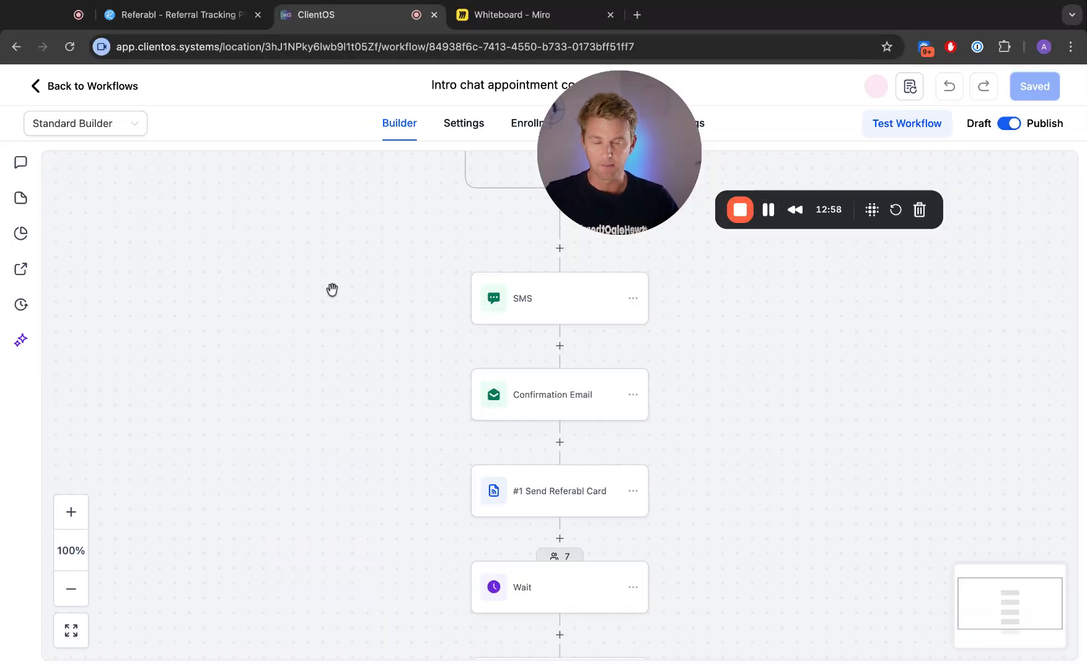
- Reopen the Send Referabl Card webhook, review the recipientName custom value in its raw body, and close it without saving
left_click(560, 496)
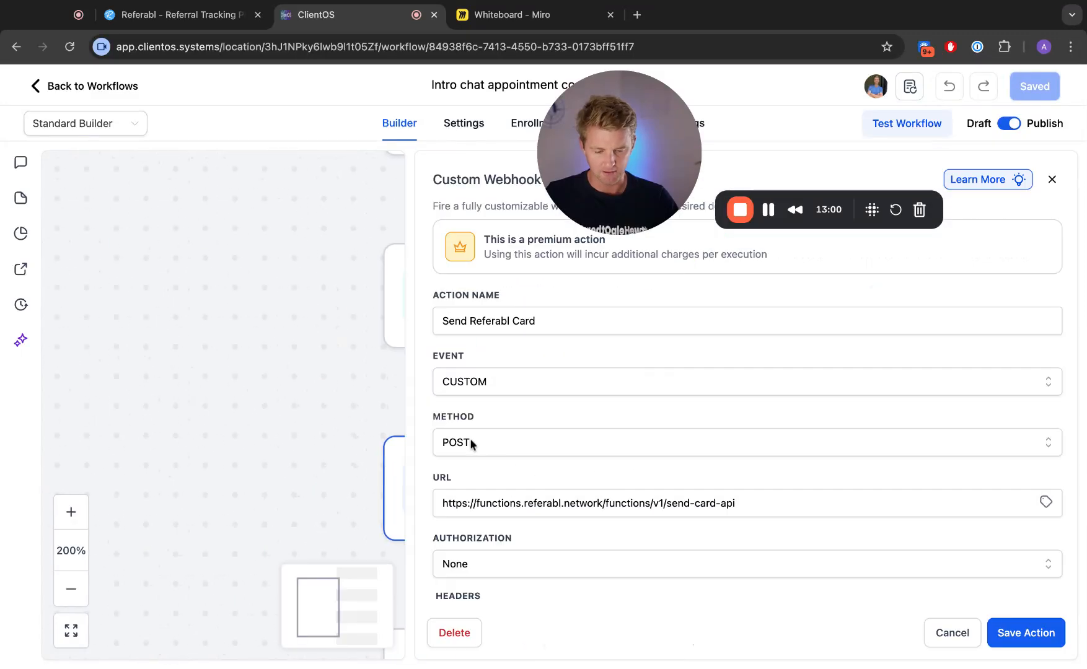
scroll(673, 525, "down", 10)
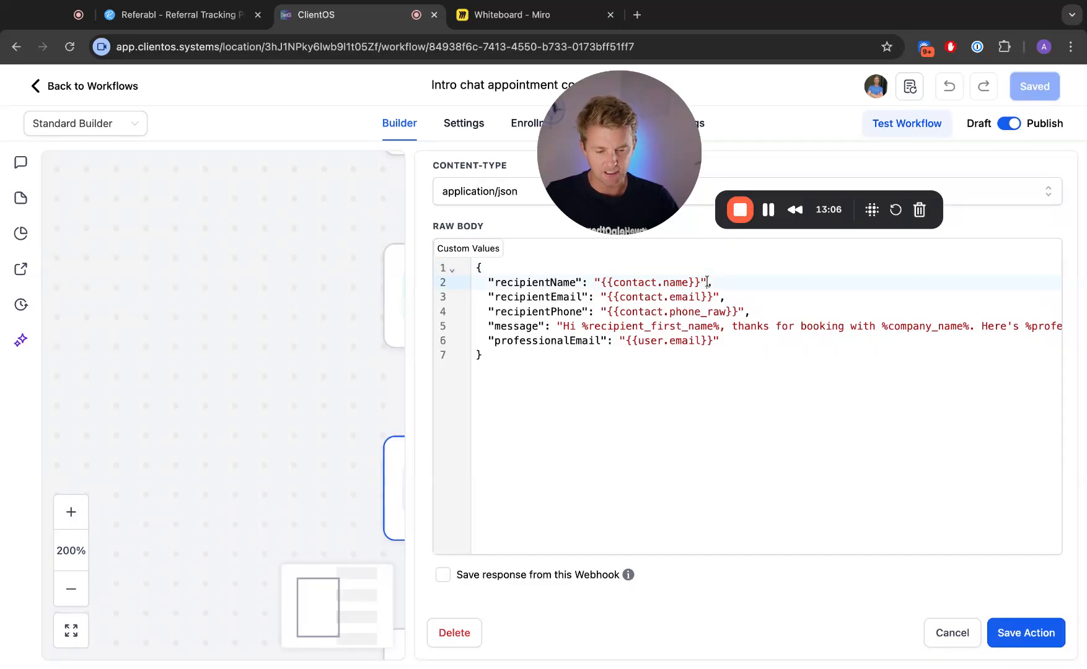
key("Right")
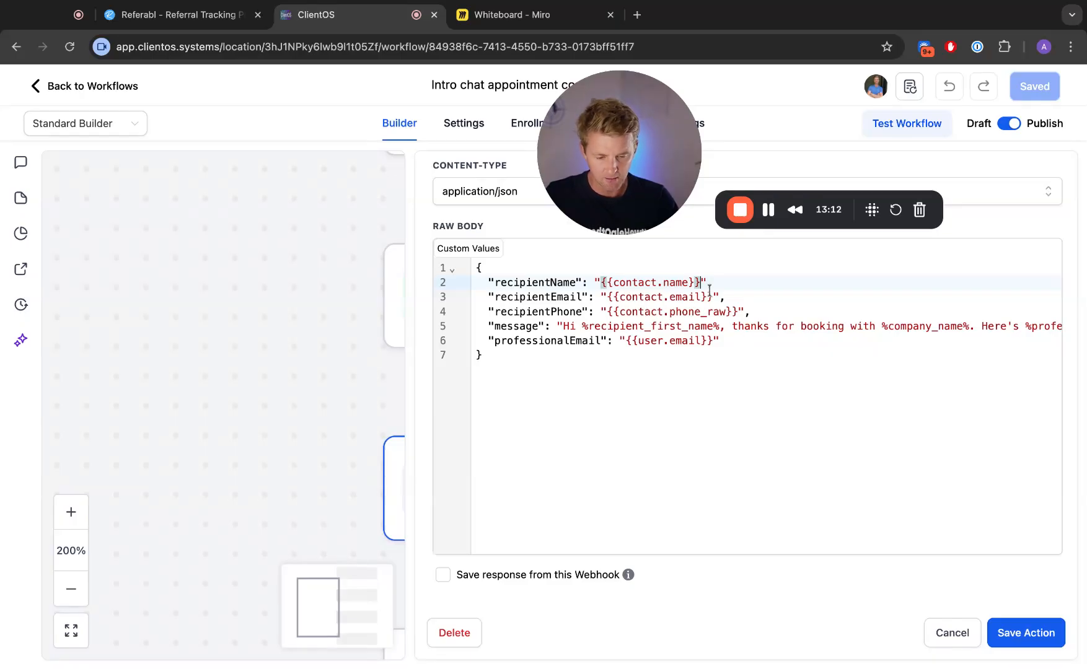
key("Left")
key("Left")
key("shift+Left")
key("shift+Left")
key("shift+Left")
key("shift+Left")
key("shift+Left")
key("shift+Left")
key("shift+Left")
key("shift+Left")
key("shift+Left")
key("shift+Left")
key("shift+Left")
key("shift+Left")
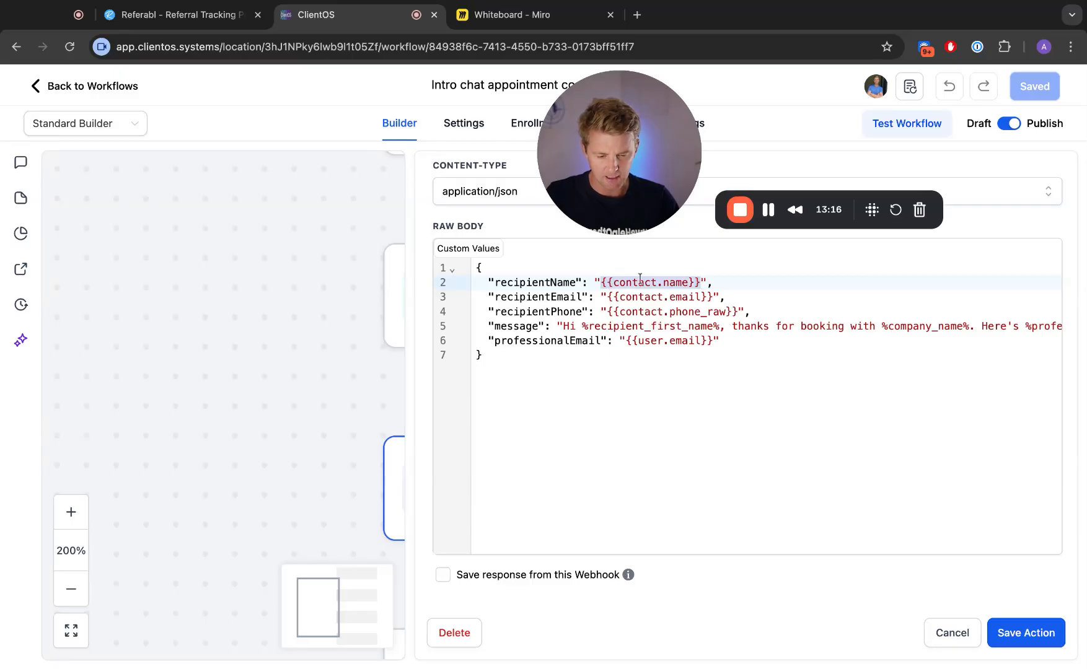
left_click(758, 341)
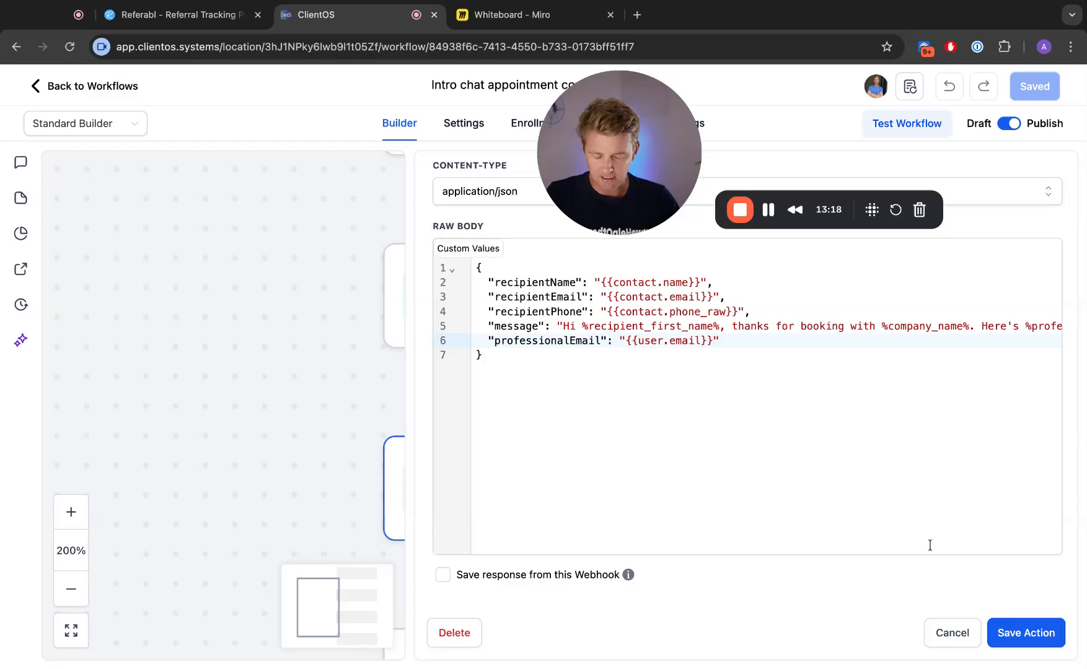
left_click(952, 633)
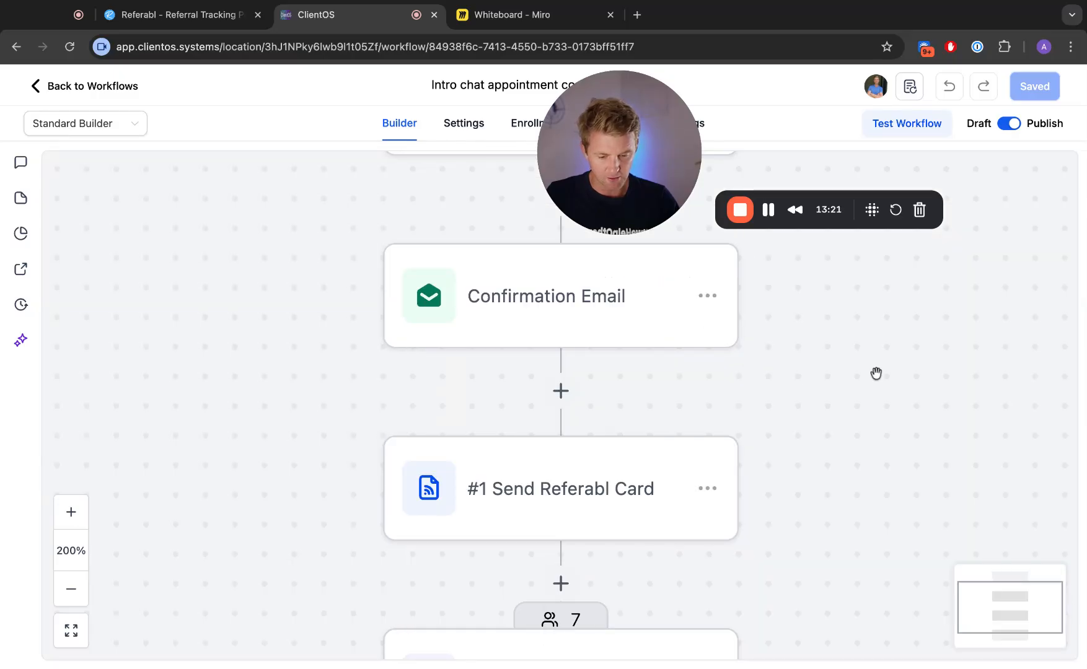